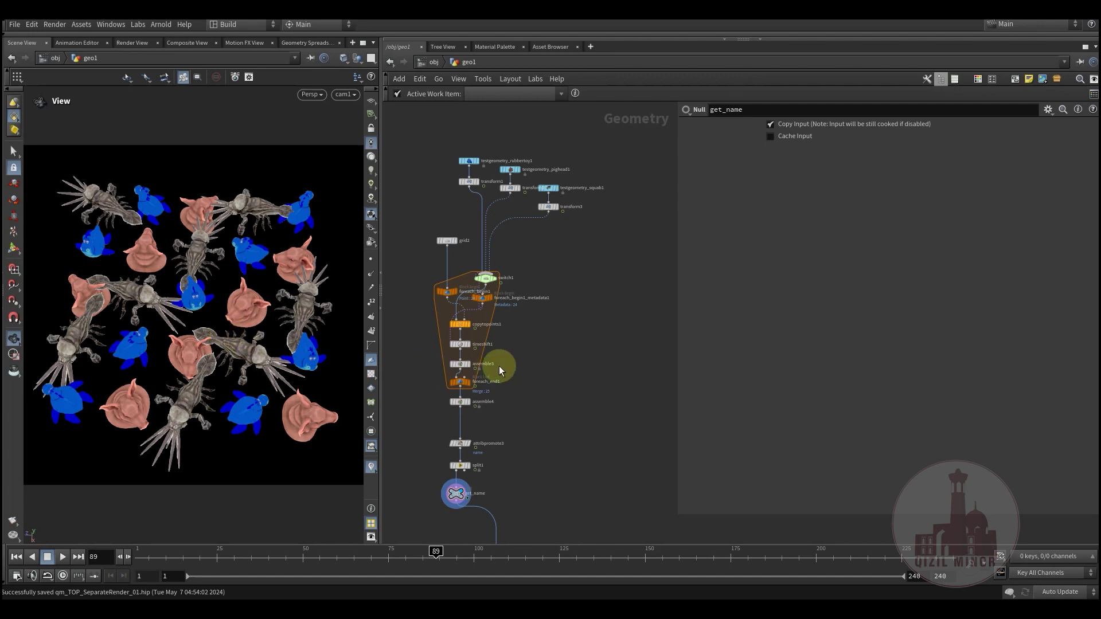
Pan the geo1 network so null1, topnet1 and ropnet1 sit below get_name.
middle_drag(541, 373, 551, 329)
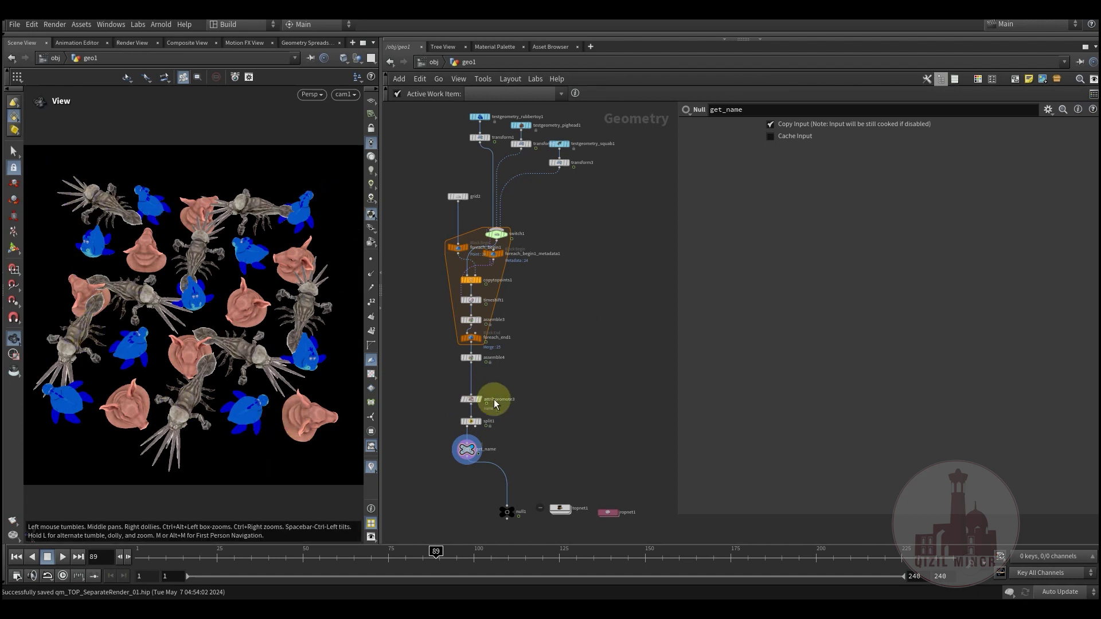
Select topnet1 to check its TOP Network parameters.
middle_drag(558, 388, 553, 325)
scroll(552, 371, up, 4)
mouse_move(574, 381)
middle_down()
mouse_move(586, 363)
mouse_move(573, 368)
mouse_move(573, 356)
mouse_move(588, 352)
mouse_move(596, 408)
mouse_move(564, 387)
middle_up()
drag(579, 428, 578, 425)
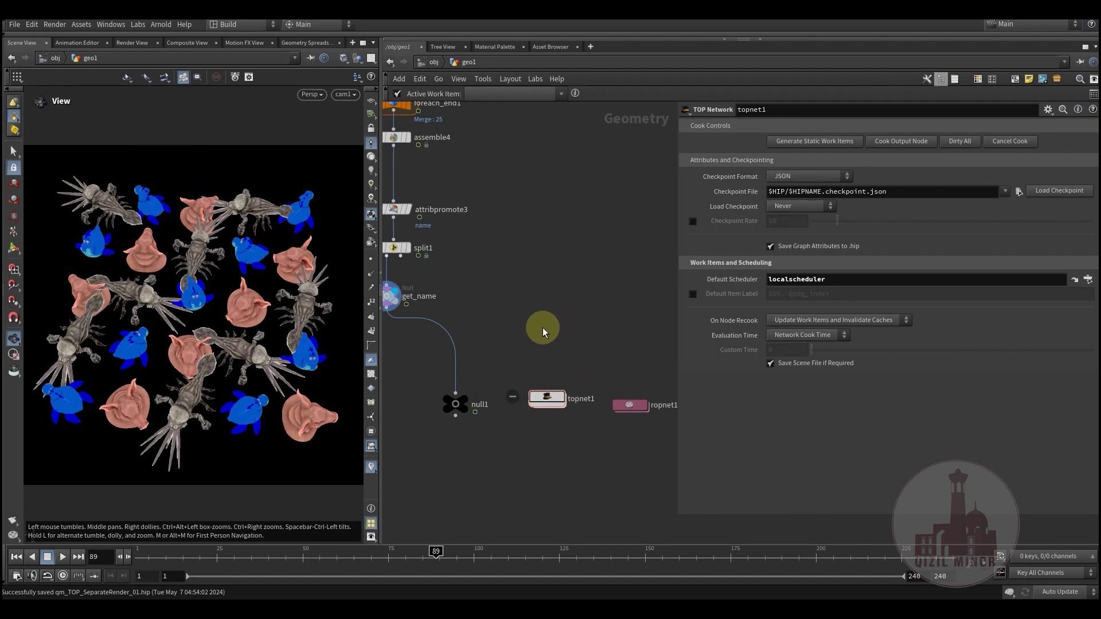
Zoom out and box-select the six testgeometry and transform source nodes.
middle_drag(543, 328, 560, 482)
scroll(555, 400, down, 3)
scroll(583, 349, up, 2)
scroll(565, 315, up, 2)
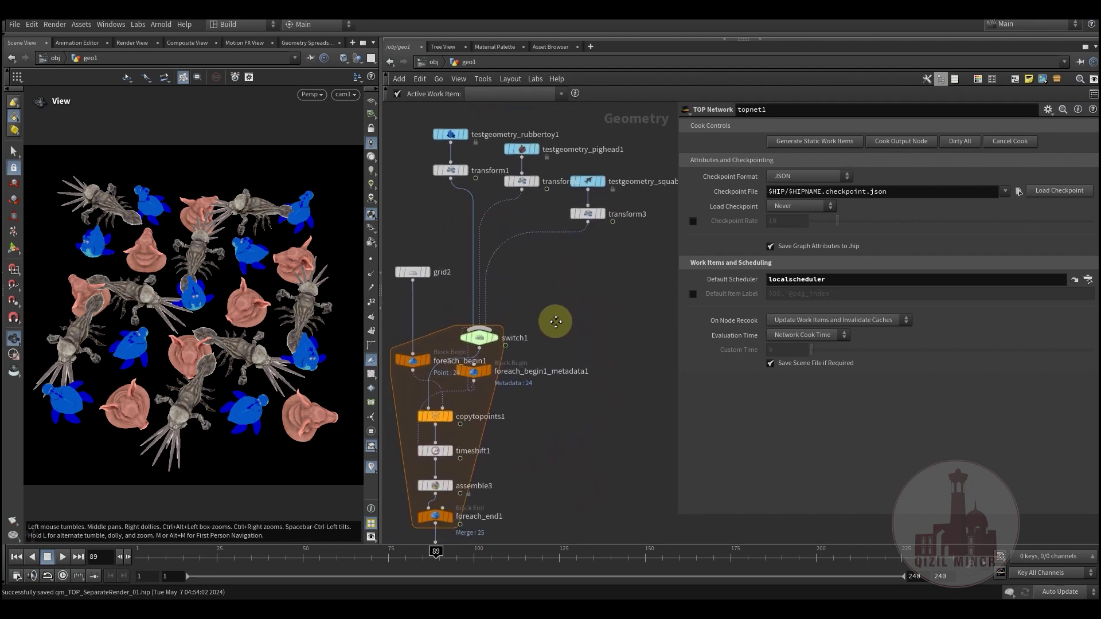
scroll(574, 307, down, 2)
middle_drag(582, 302, 577, 386)
scroll(583, 342, up, 2)
drag(427, 190, 601, 314)
Check transform1's rotation, then display switch1's output alone in the viewport.
middle_drag(591, 374, 594, 394)
click(476, 285)
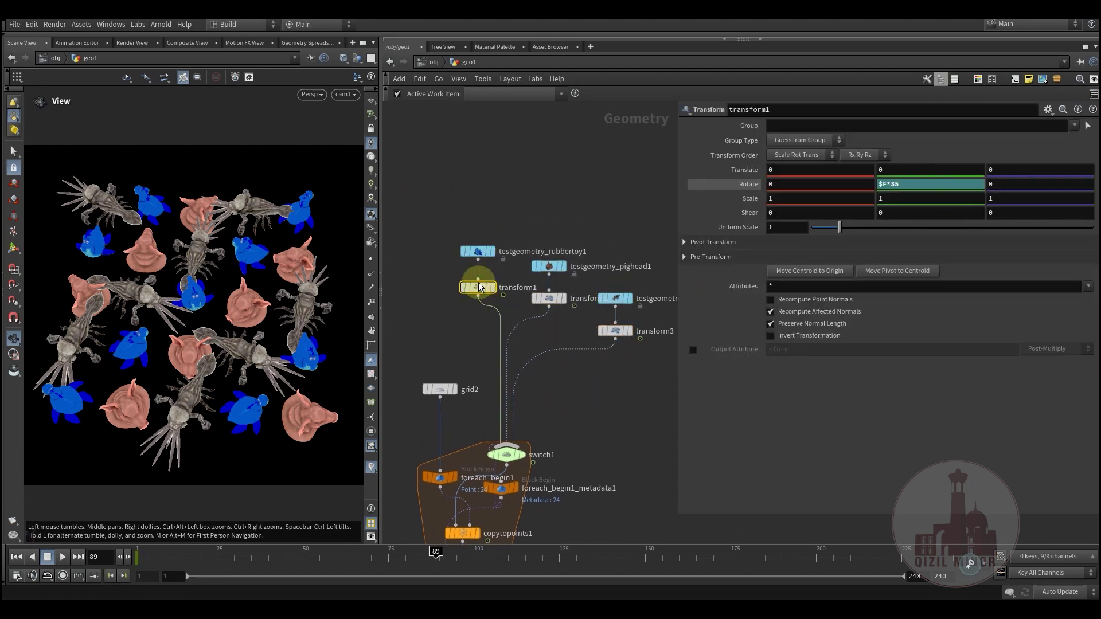
click(577, 424)
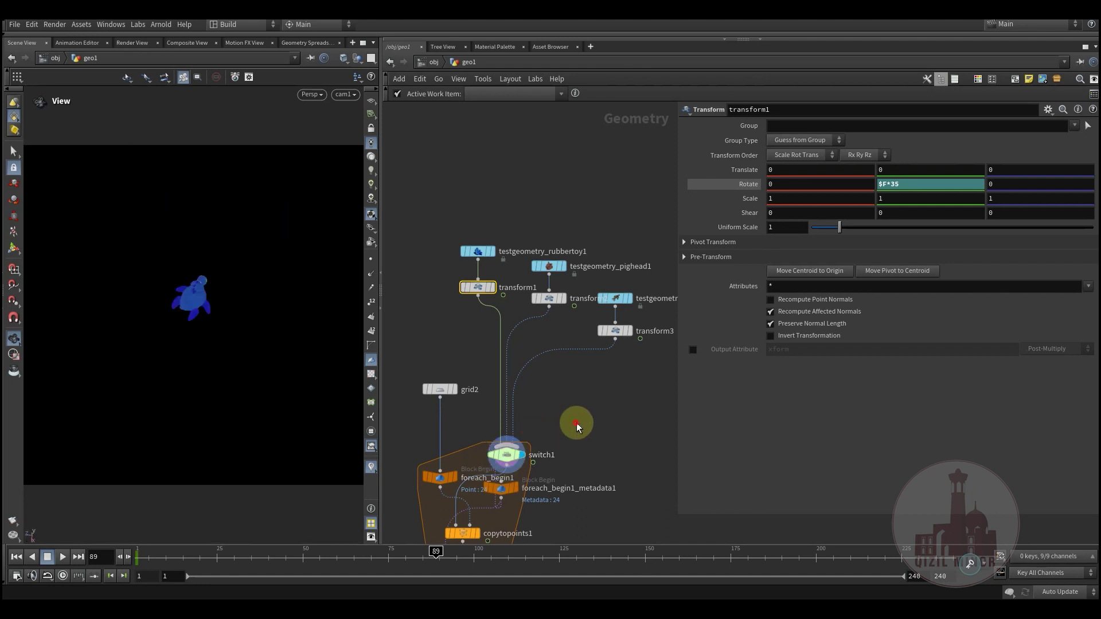
Display assemble4's scattered creatures, bypass timeshift1, and preview frame 43.
middle_drag(483, 351, 556, 352)
middle_drag(536, 530, 567, 428)
click(503, 388)
key(b)
drag(164, 554, 128, 553)
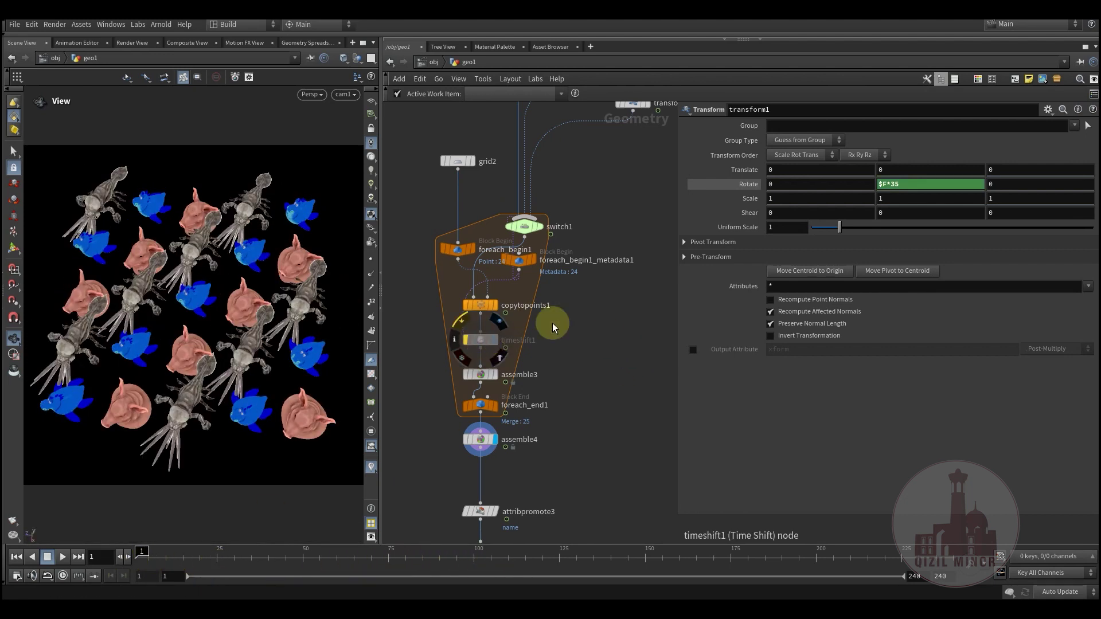
Return to frame 1 and set grid2's display flag to show only its scatter points.
middle_drag(584, 314, 580, 442)
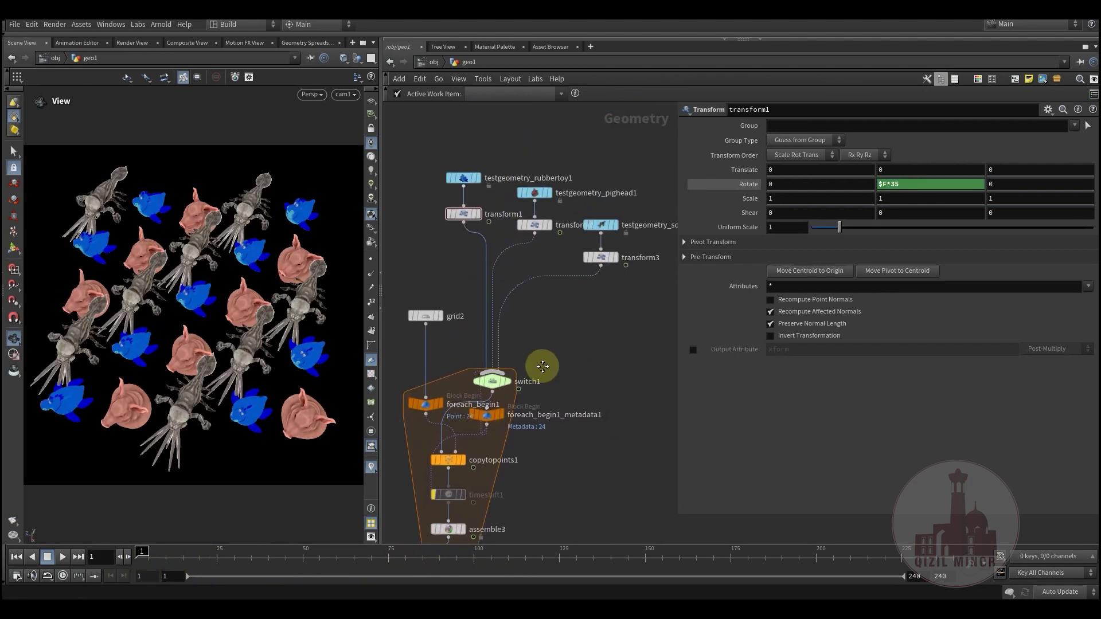
middle_drag(467, 355, 472, 280)
middle_drag(592, 346, 610, 316)
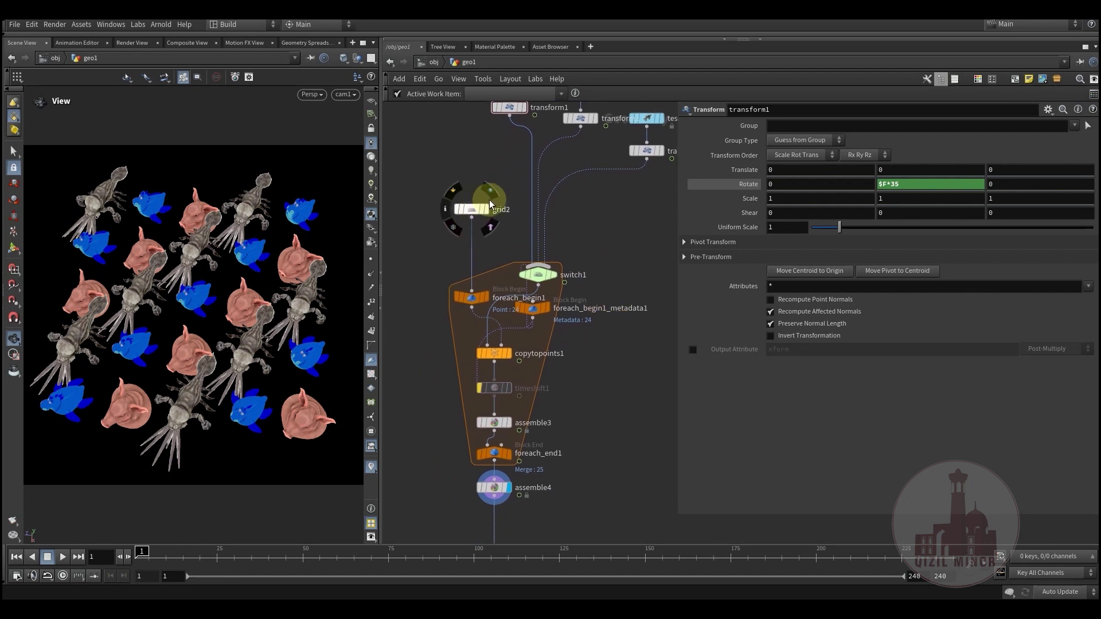
click(491, 197)
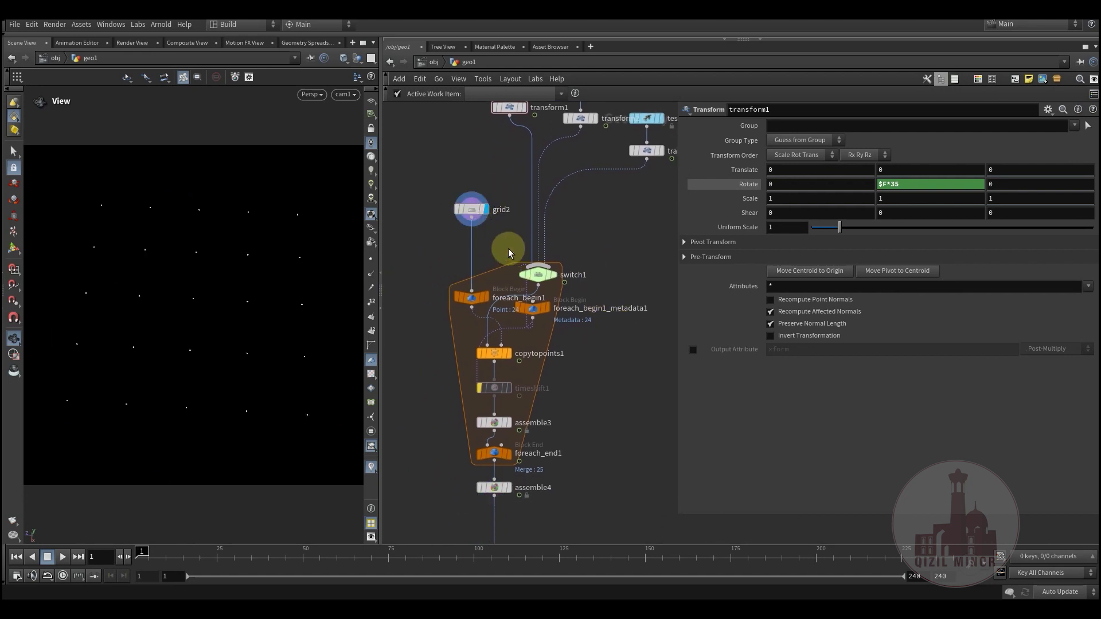
middle_drag(504, 243, 489, 279)
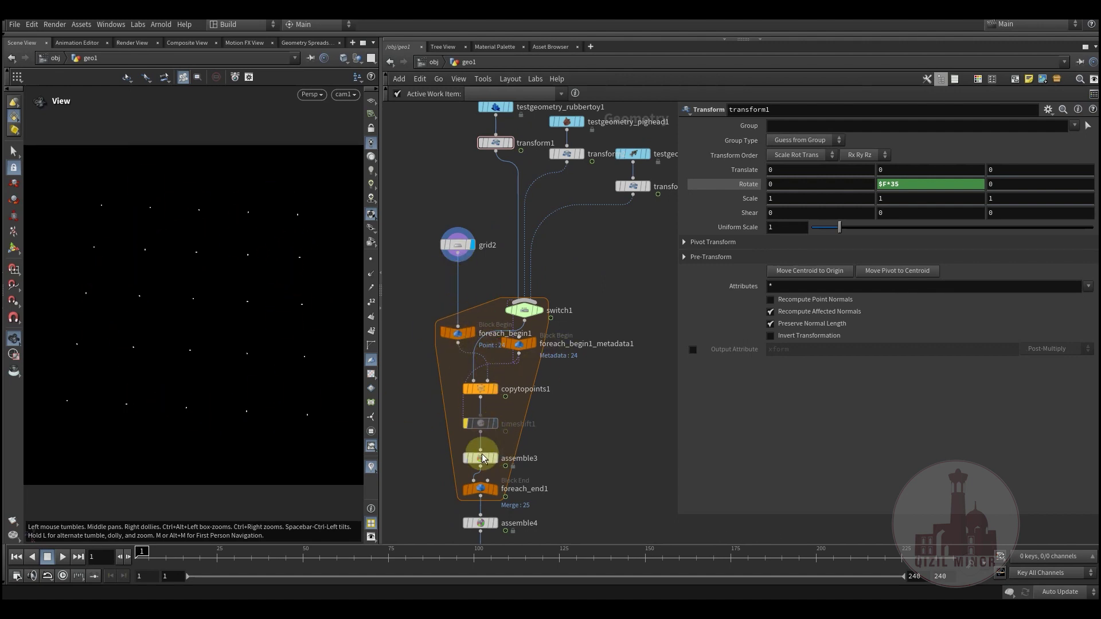
Display copytopoints1's output, showing a single copied creature.
click(458, 336)
middle_drag(563, 370, 555, 399)
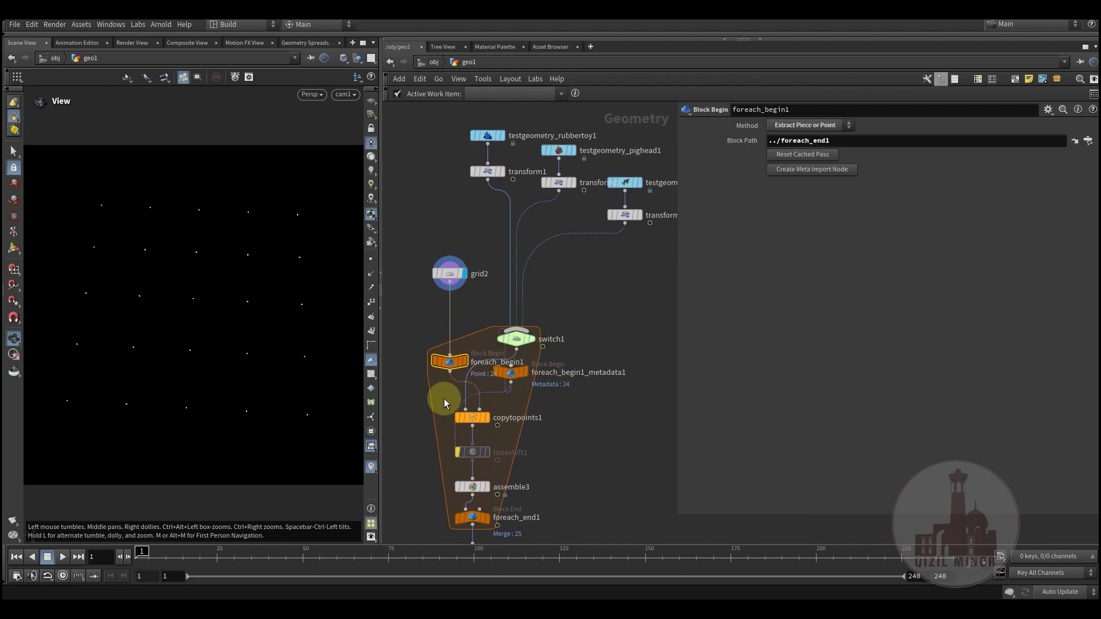
click(491, 403)
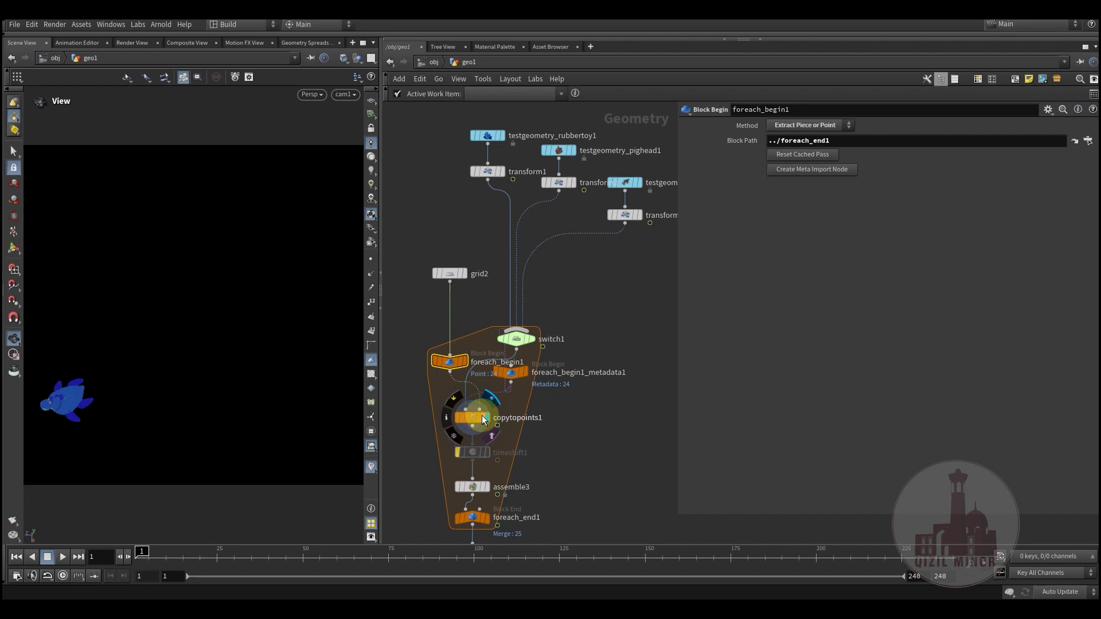
click(472, 418)
Nudge switch1 back into place and show its Switch parameters.
middle_drag(474, 419, 480, 392)
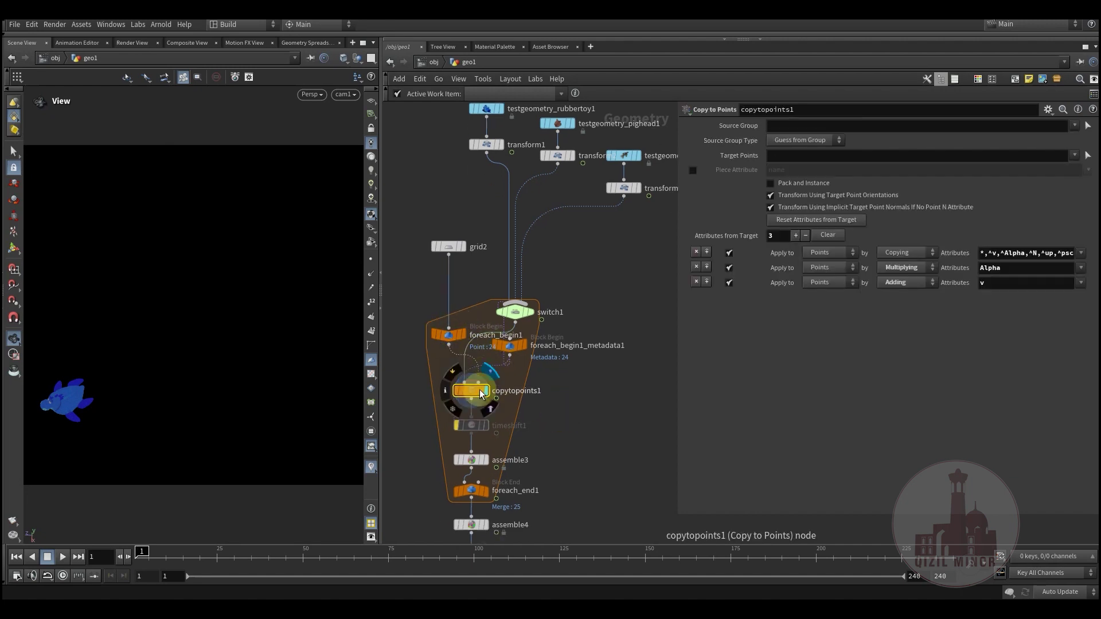
drag(515, 311, 515, 304)
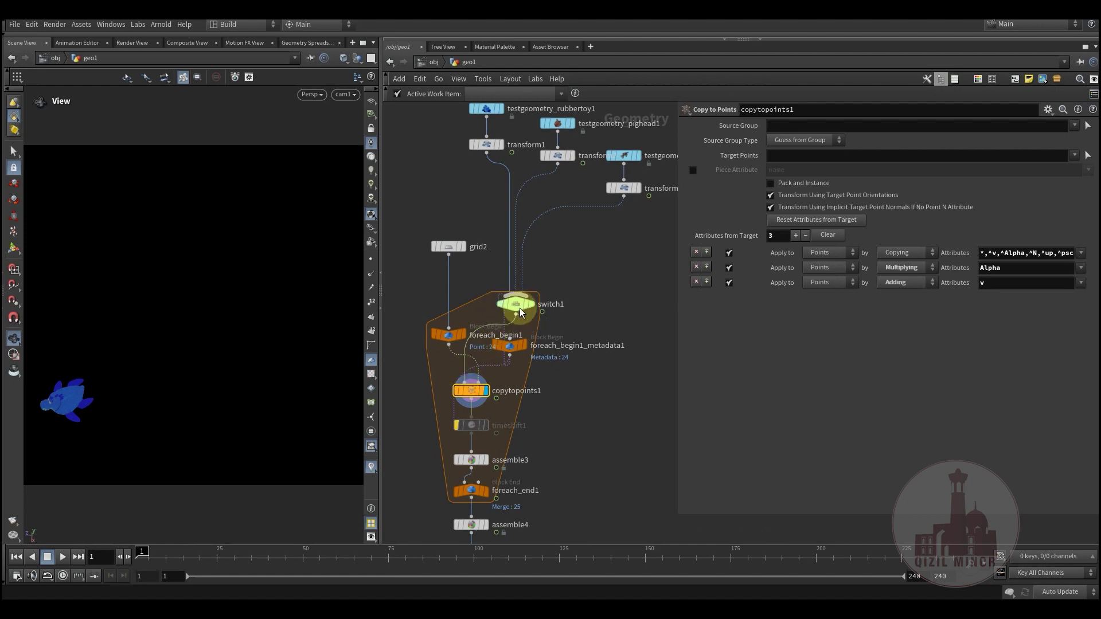
drag(519, 304, 519, 310)
middle_drag(585, 363, 588, 328)
mouse_move(577, 393)
middle_down()
mouse_move(592, 410)
mouse_move(589, 385)
middle_up()
click(517, 319)
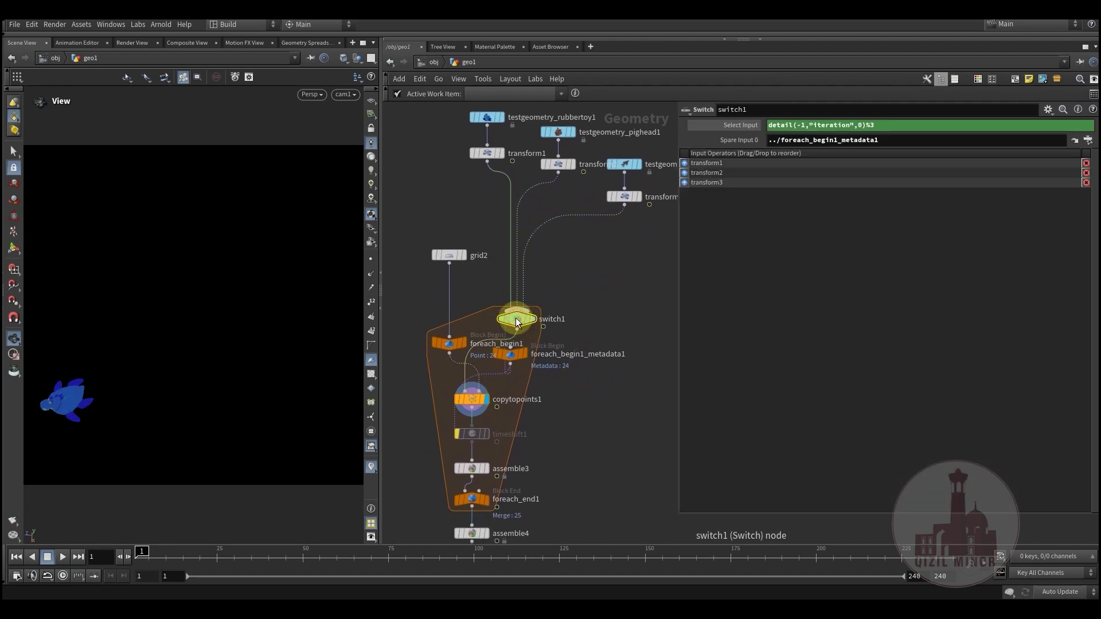
Select foreach_begin1_metadata1 to show its Fetch Metadata settings.
middle_drag(580, 291, 563, 338)
middle_drag(543, 374, 550, 388)
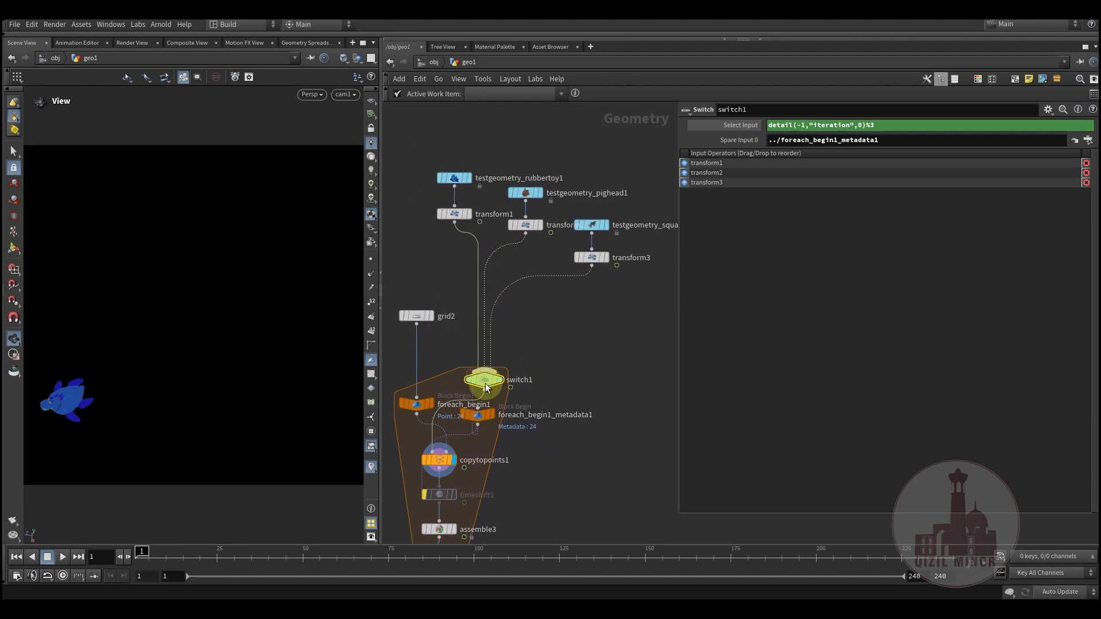
mouse_move(489, 389)
middle_drag(535, 412, 585, 372)
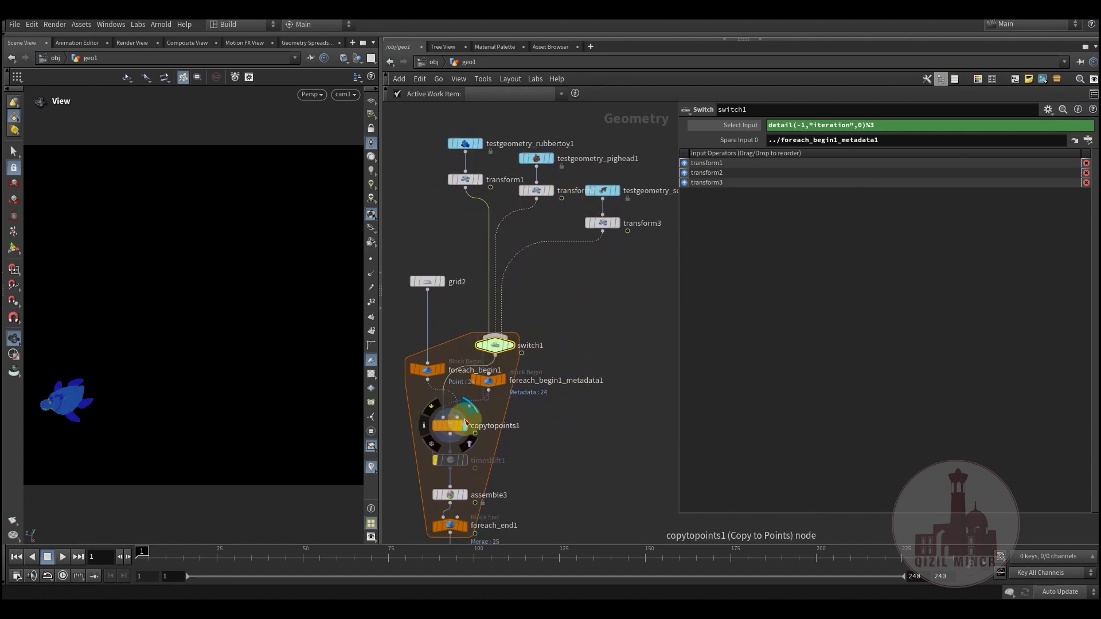
mouse_move(495, 388)
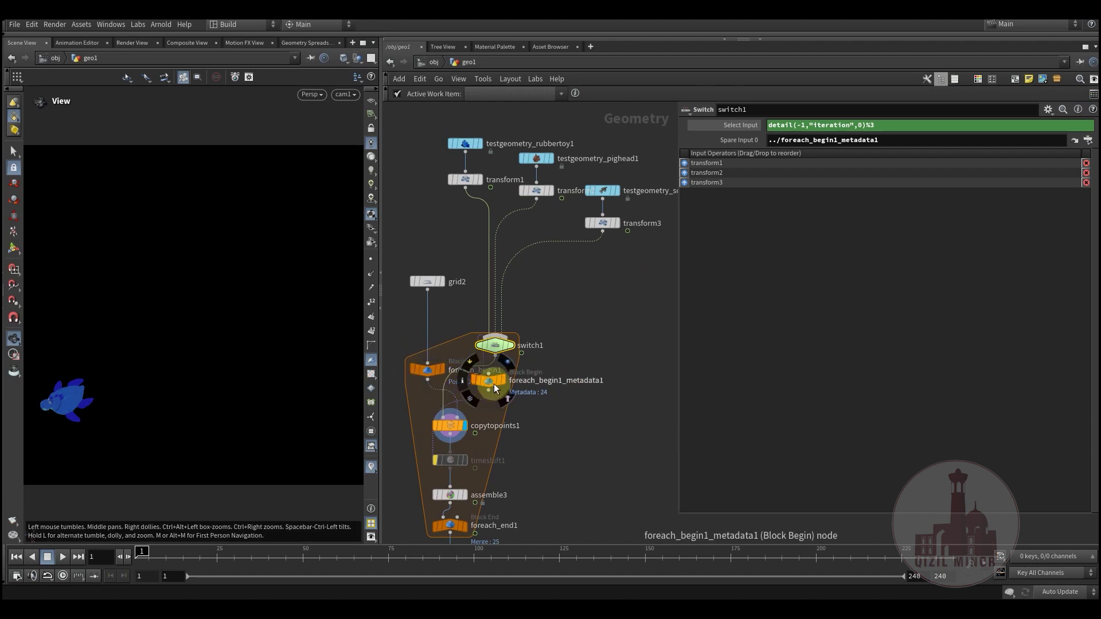
click(491, 381)
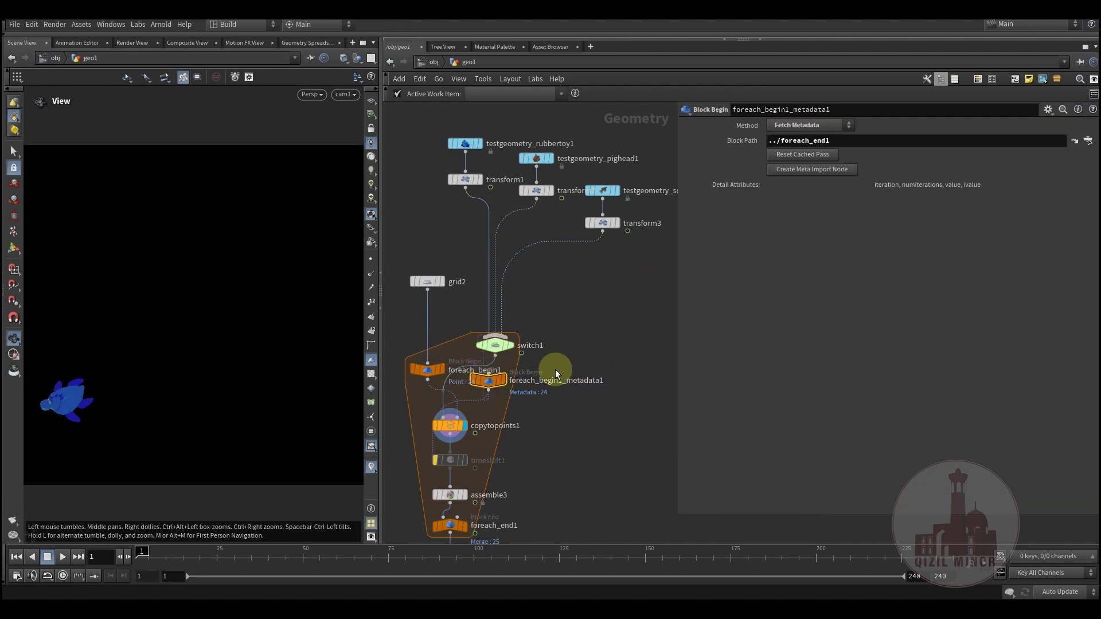
Review switch1's Spare Input 0 metadata path, then box-select the six testgeometry and transform nodes.
click(496, 346)
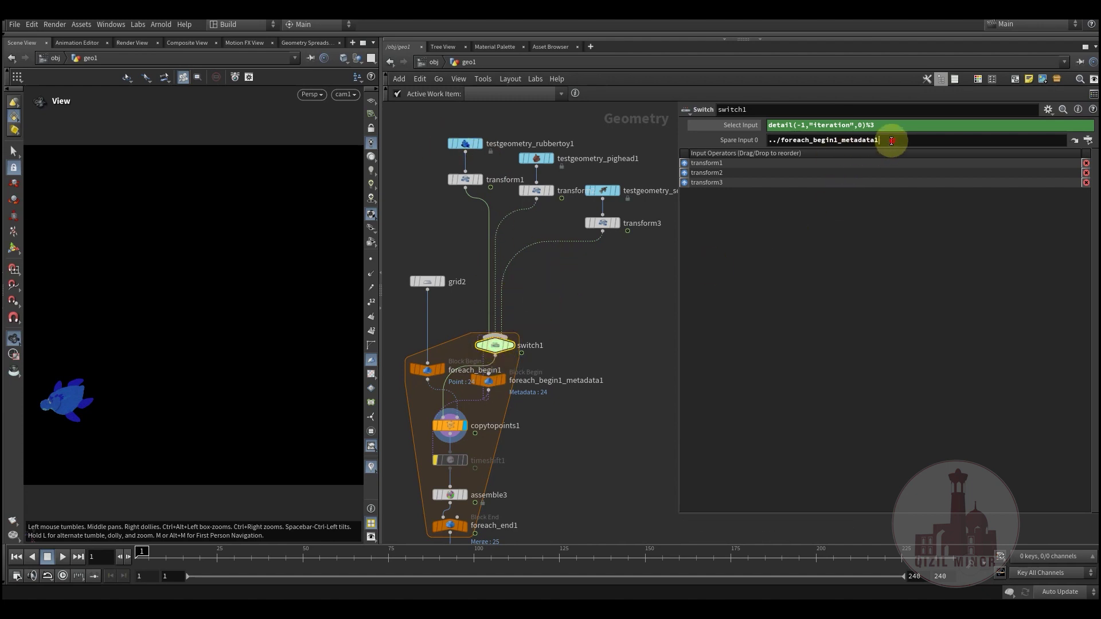
drag(883, 141, 770, 147)
click(1048, 109)
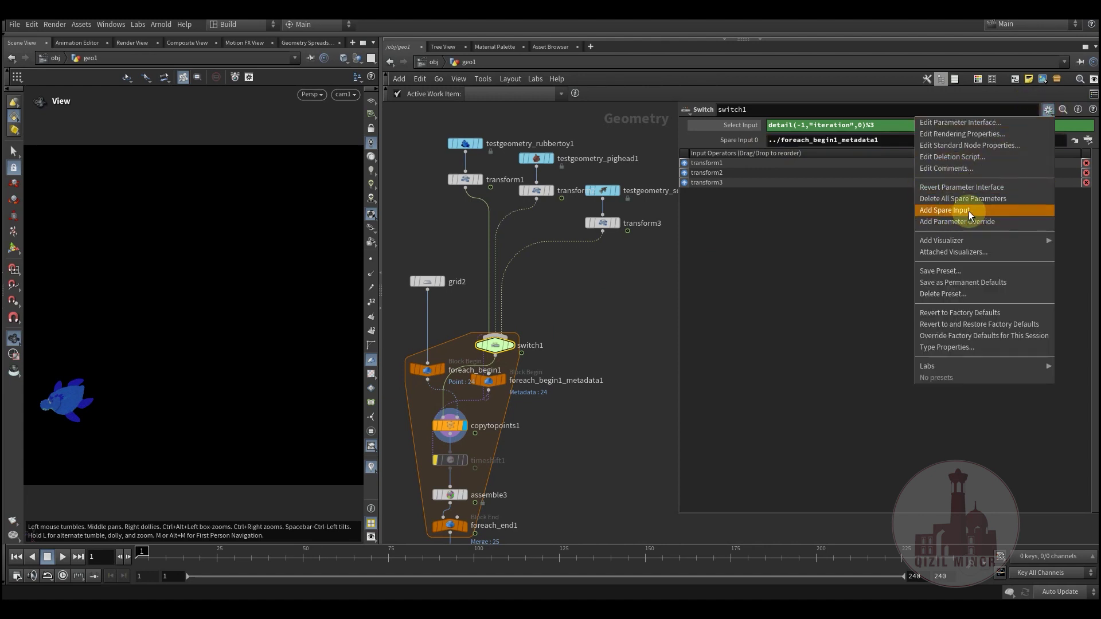
click(748, 218)
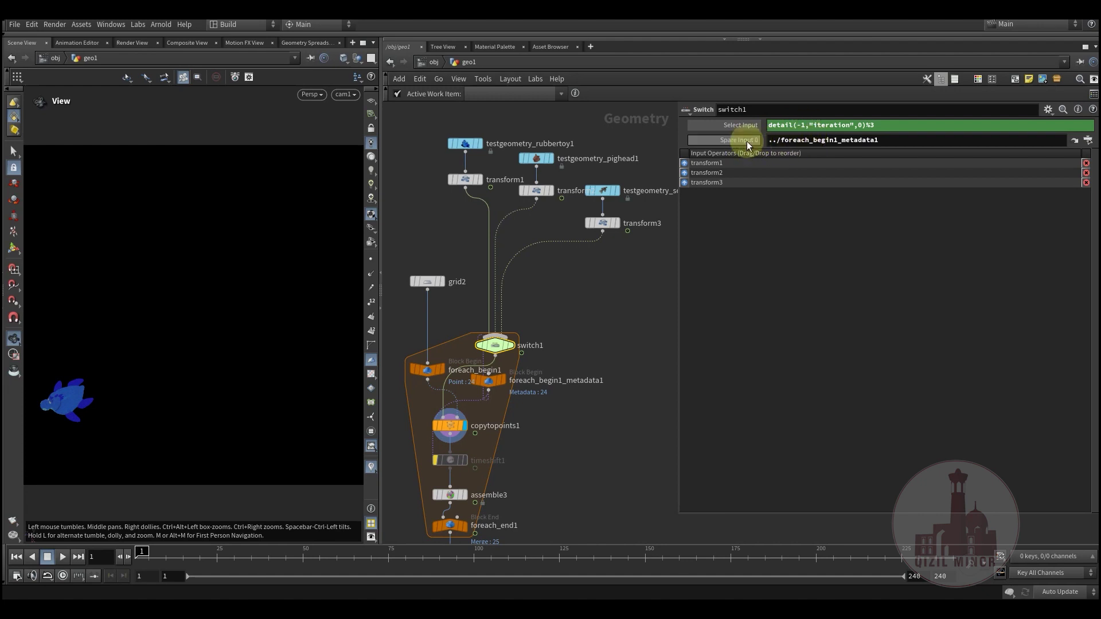
drag(885, 141, 767, 140)
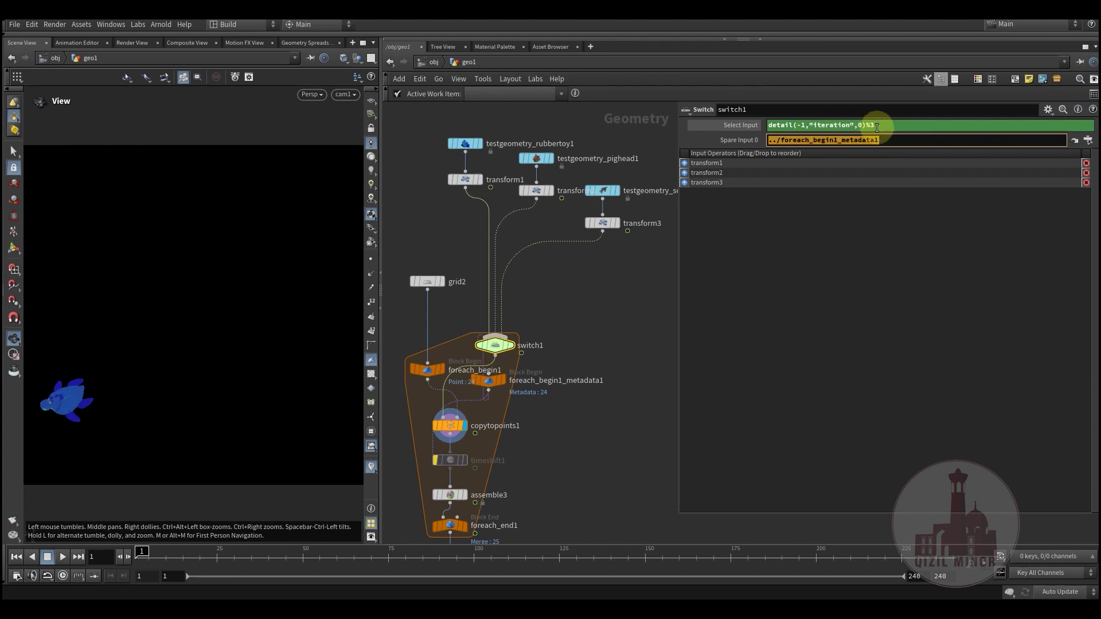
middle_drag(595, 290, 583, 315)
drag(420, 146, 609, 283)
Display foreach_end1's output and scrub frames 1 to 57 to watch each creature rotate.
middle_drag(538, 326, 606, 193)
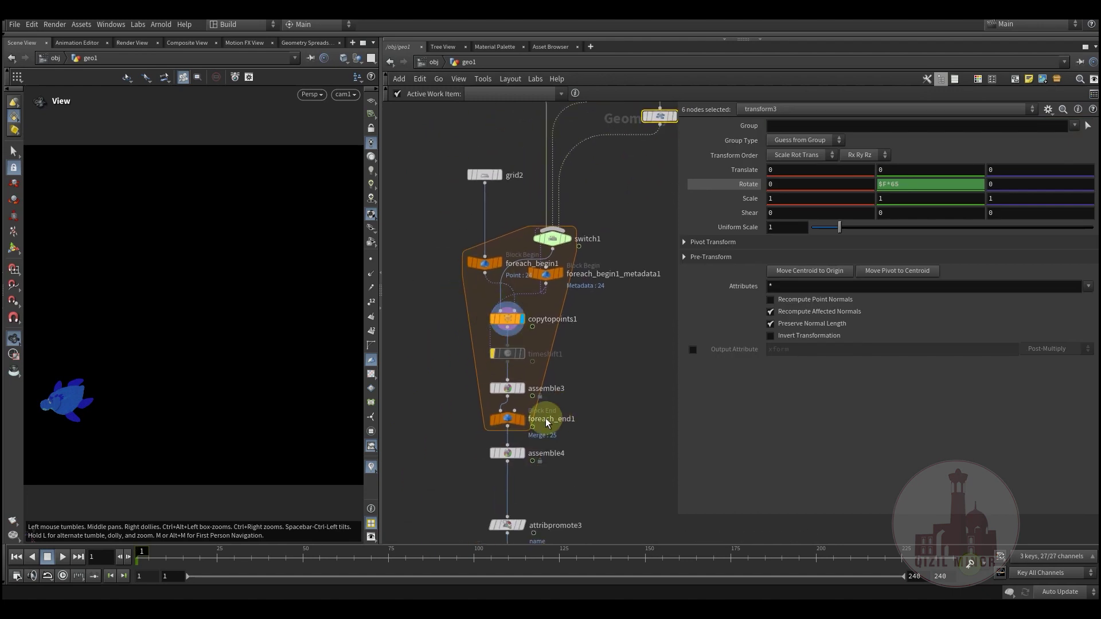
click(526, 422)
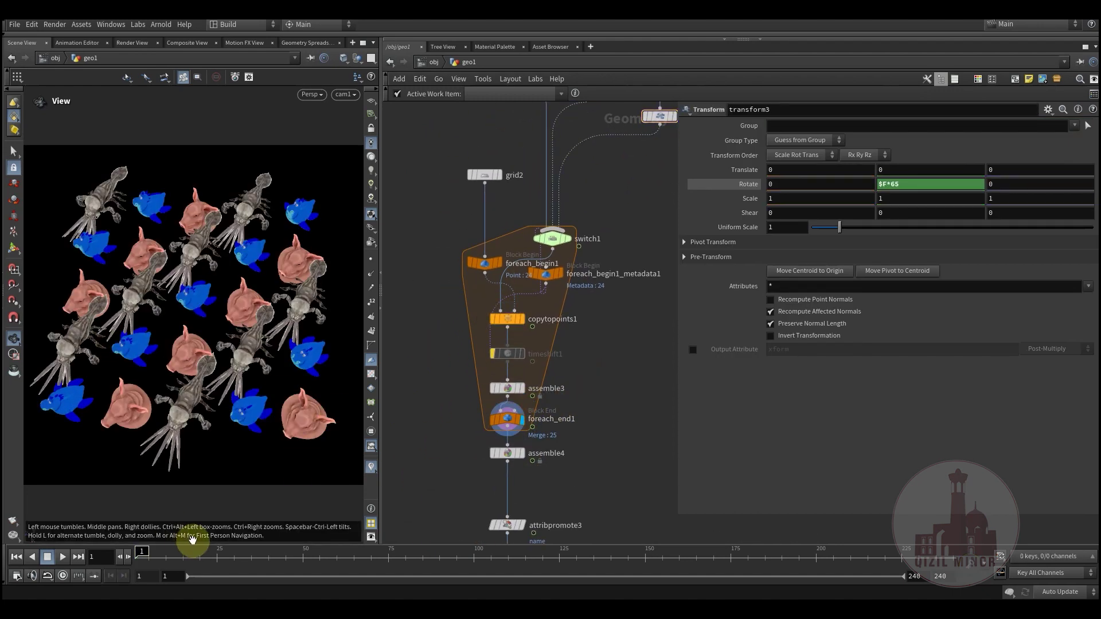
drag(188, 561, 303, 556)
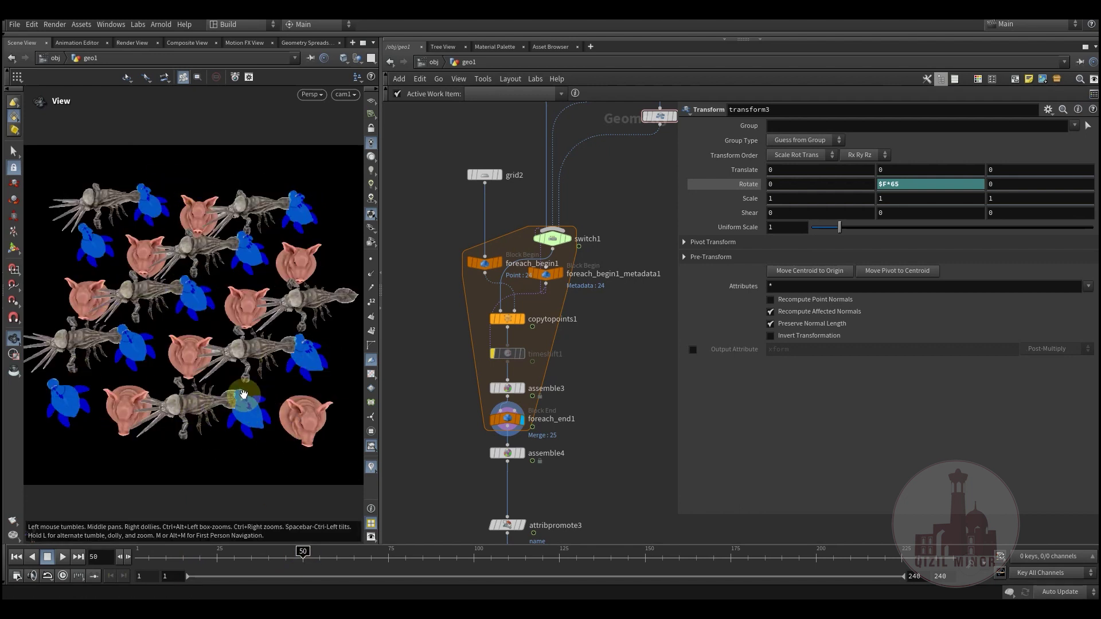
drag(223, 552, 262, 557)
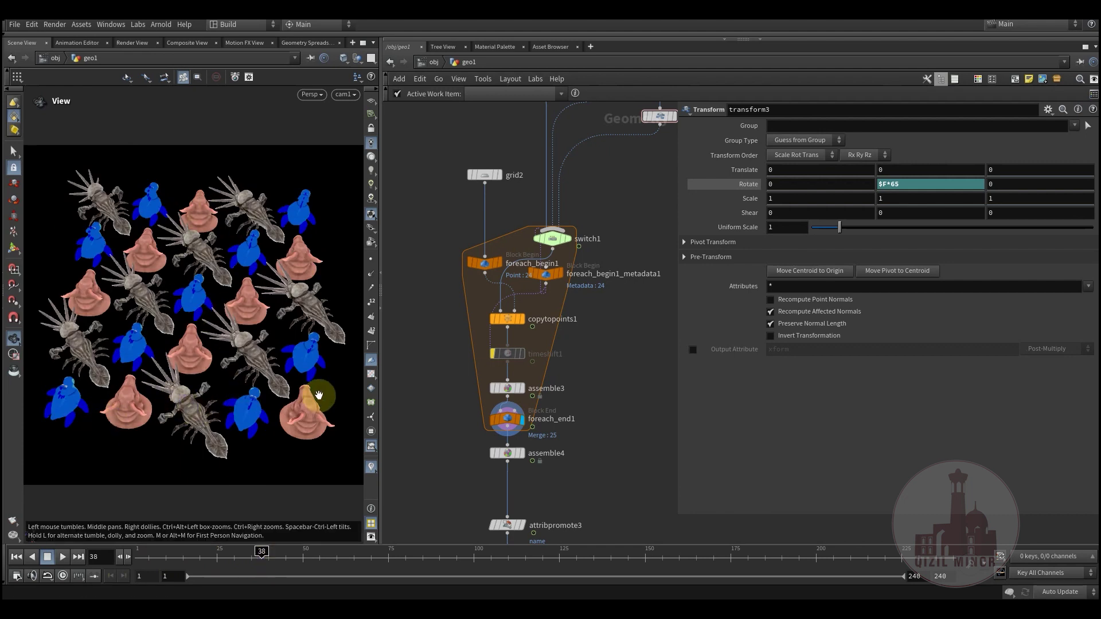
middle_drag(589, 352, 574, 354)
scroll(511, 308, down, 3)
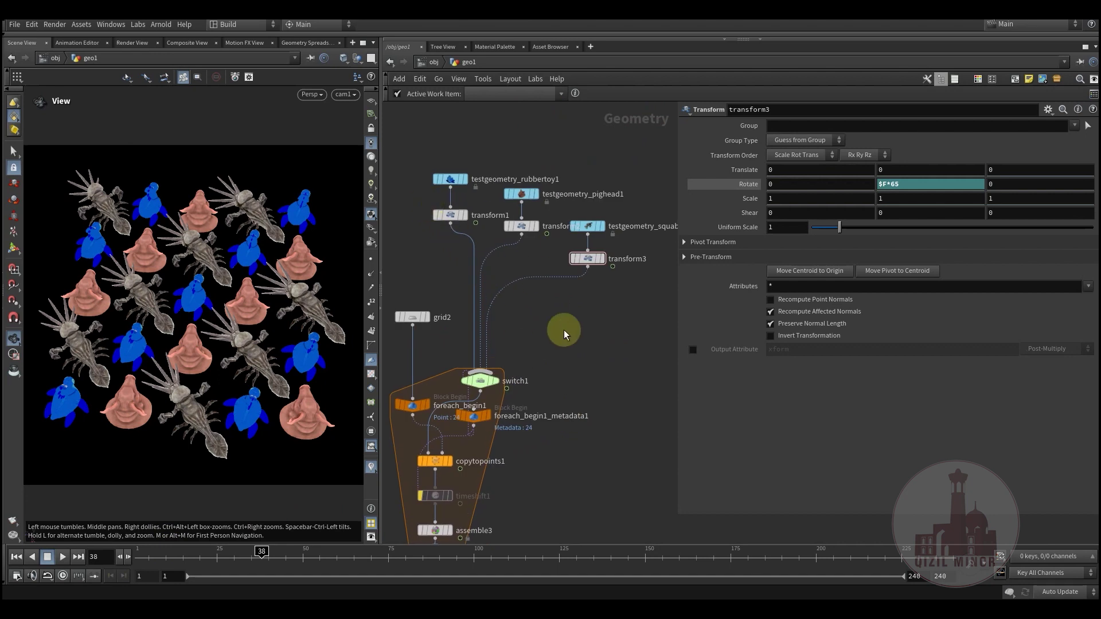
scroll(498, 379, up, 3)
drag(166, 556, 325, 560)
middle_drag(608, 357, 508, 192)
scroll(570, 373, down, 5)
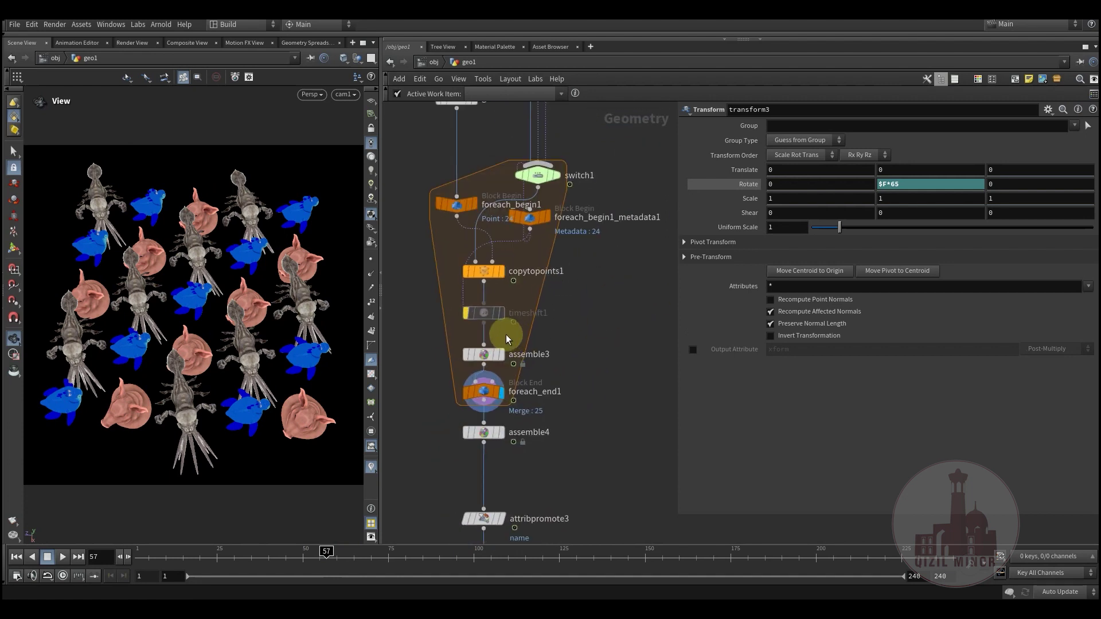
Un-bypass timeshift1 and review its Frame expression $F-detail(-1,"iteration",0)*ch("mult") with Mult 1.17.
click(465, 303)
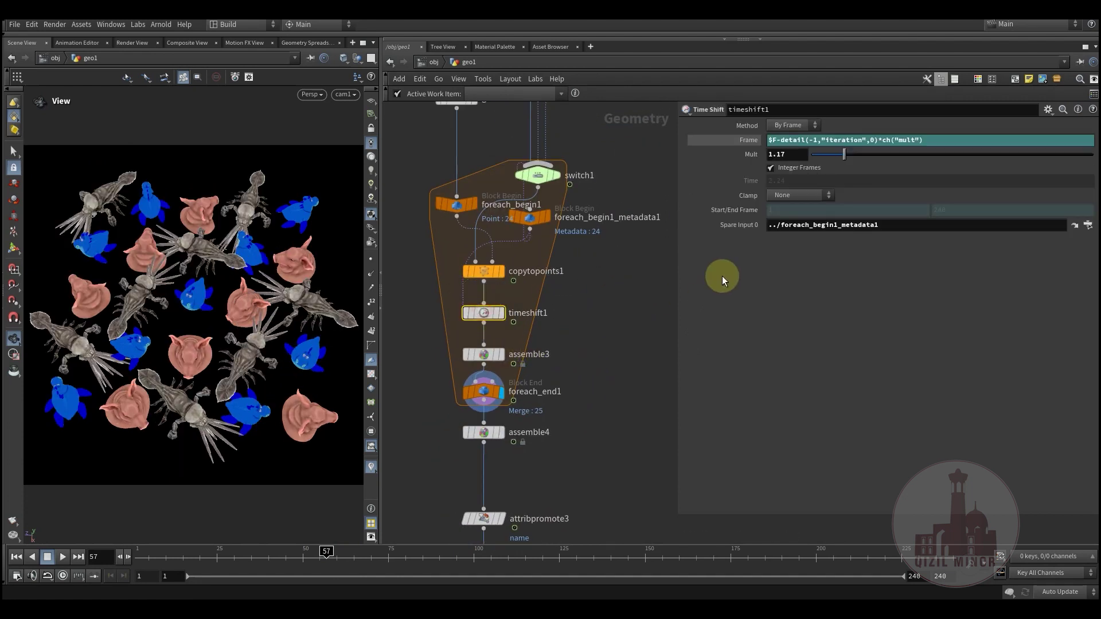
double_click(829, 224)
mouse_move(533, 227)
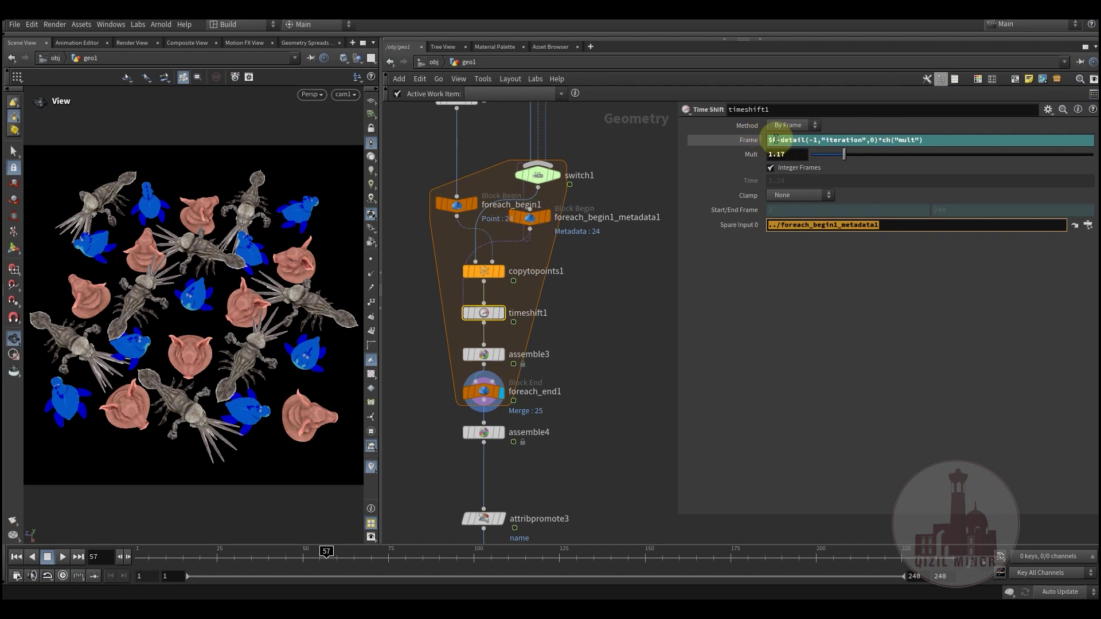
drag(936, 140, 800, 145)
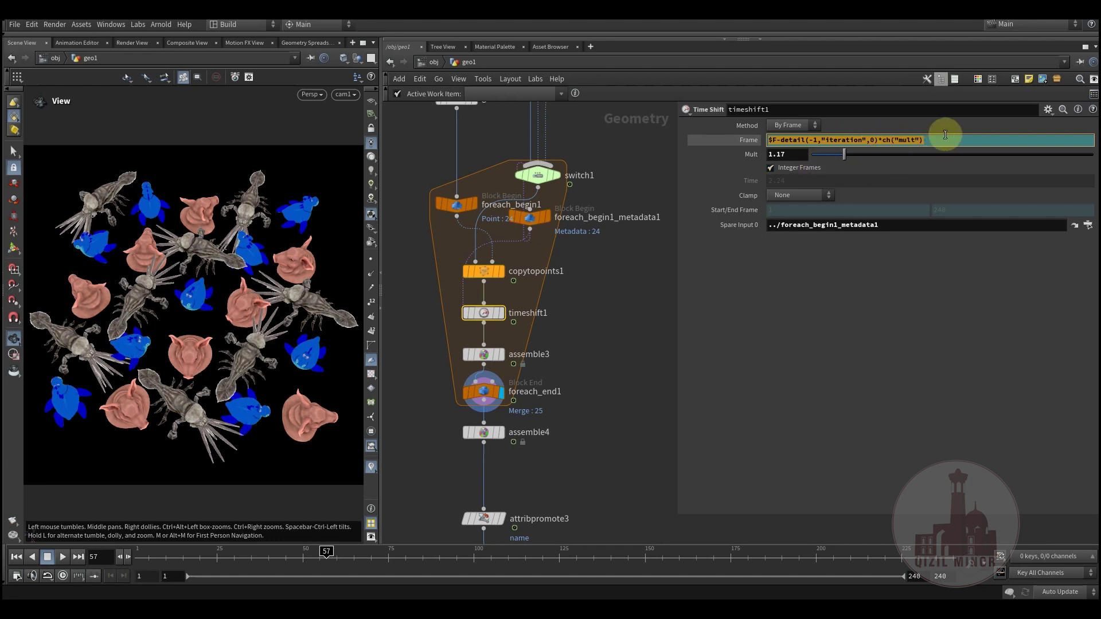
click(780, 154)
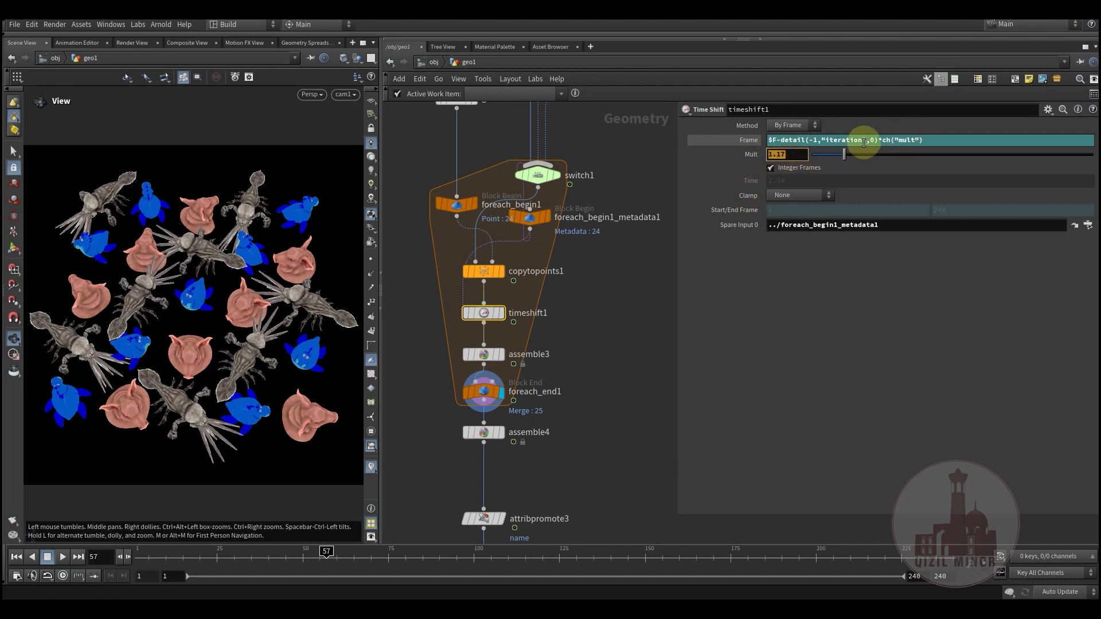
middle_drag(579, 404, 502, 336)
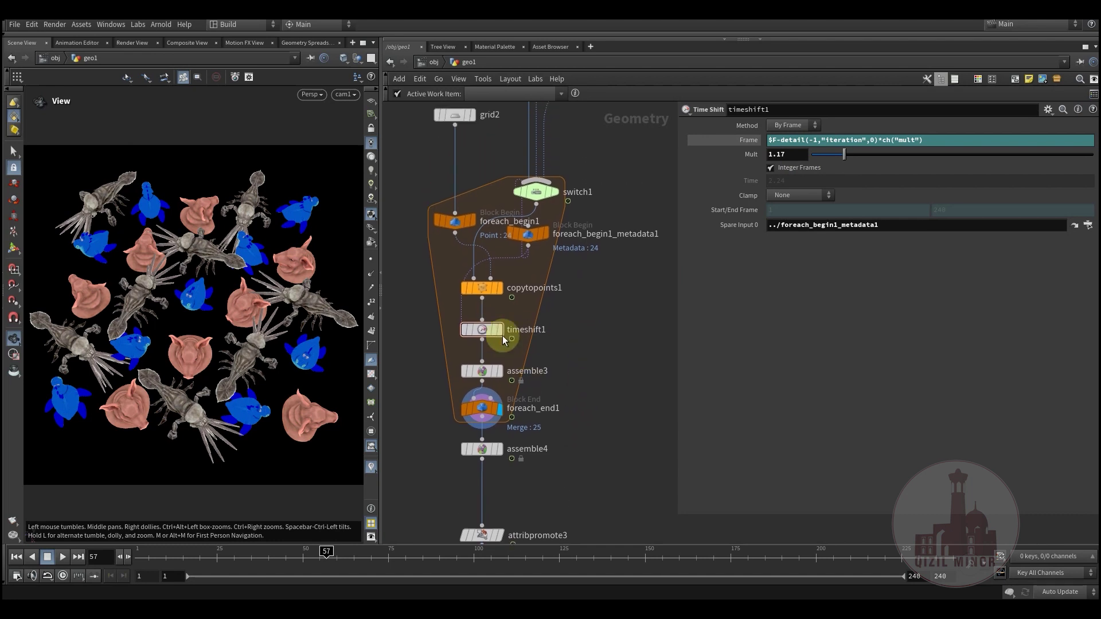
Check assemble3's settings and foreach_end1's packed geometry counts.
click(494, 367)
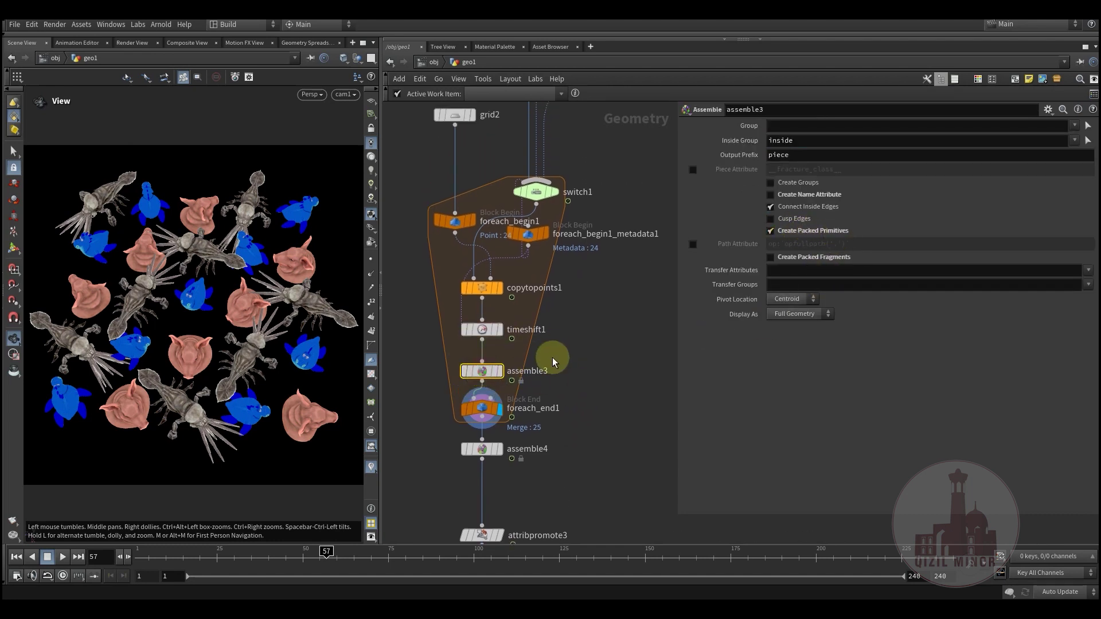
middle_drag(559, 359, 577, 296)
middle_click(499, 346)
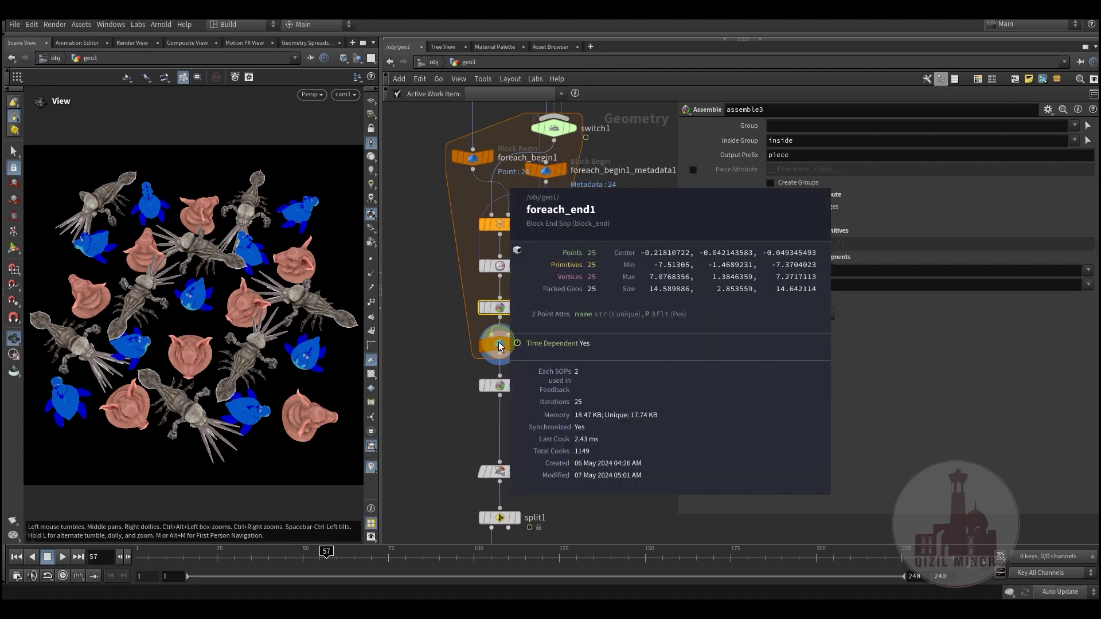
middle_drag(499, 346, 589, 276)
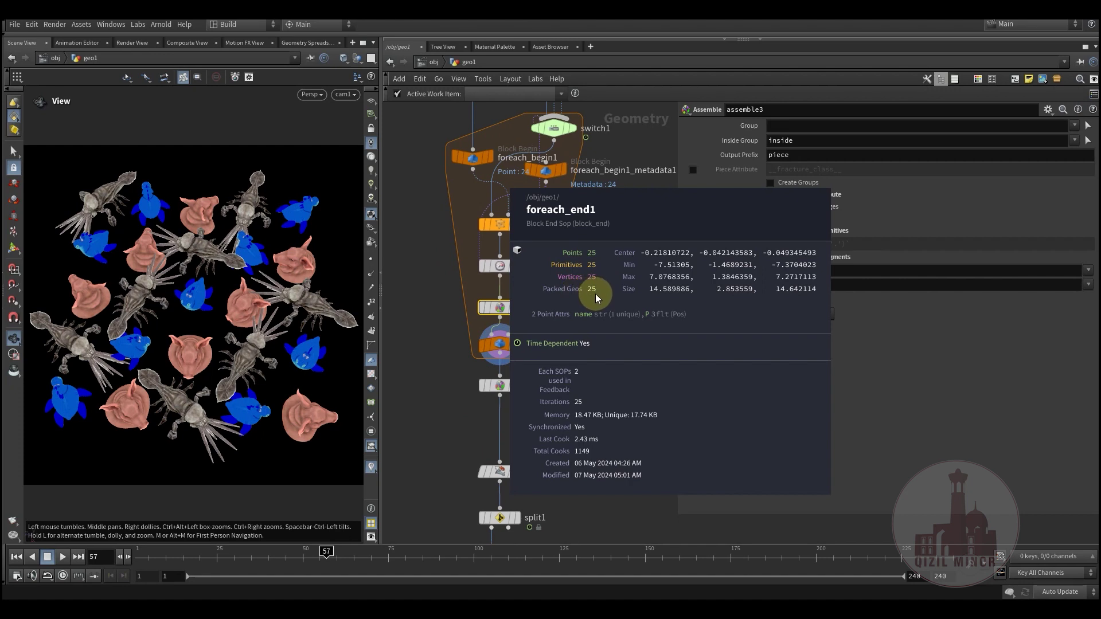
middle_drag(596, 298, 595, 290)
scroll(597, 351, down, 4)
Check assemble4's info, then show attribpromote3's Primitive-to-Point name promotion.
click(505, 329)
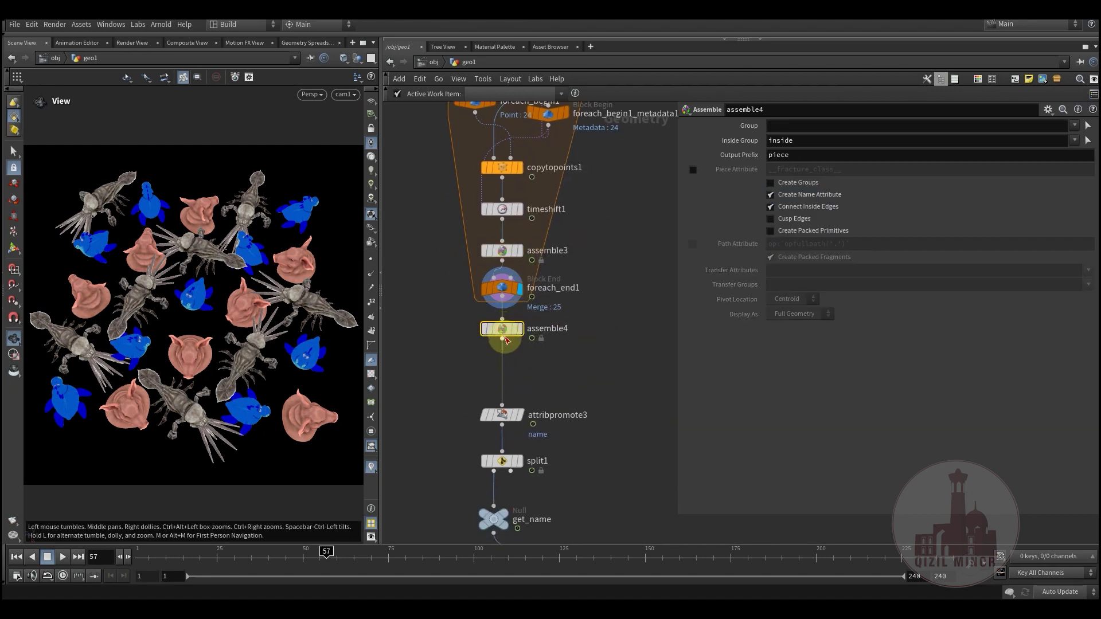
middle_drag(506, 340, 592, 369)
scroll(550, 376, down, 2)
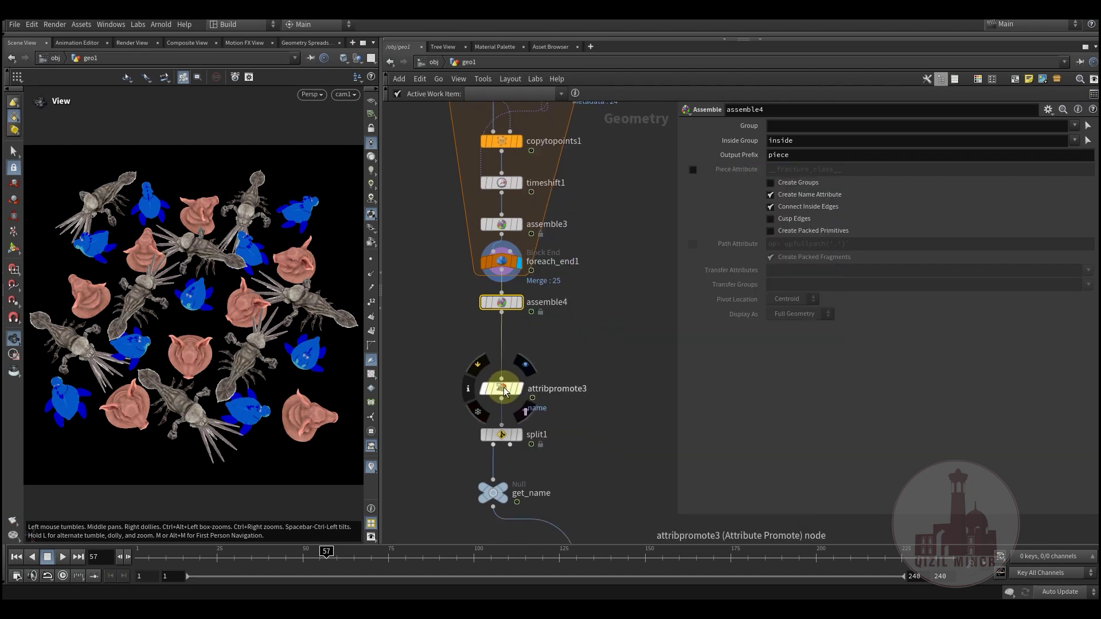
drag(503, 367, 503, 348)
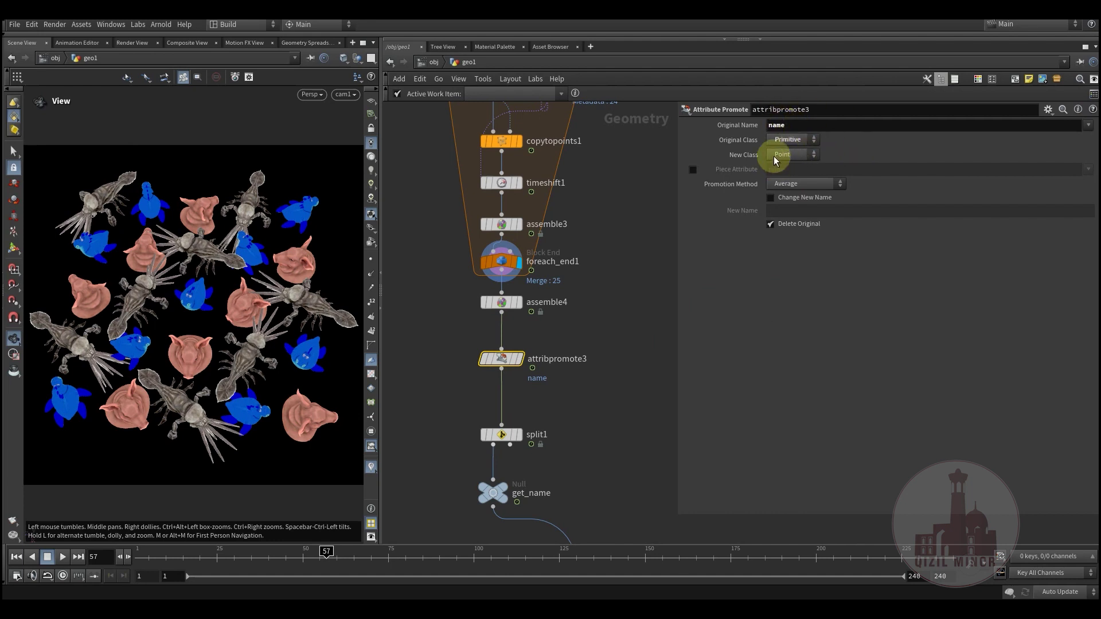
scroll(585, 344, down, 4)
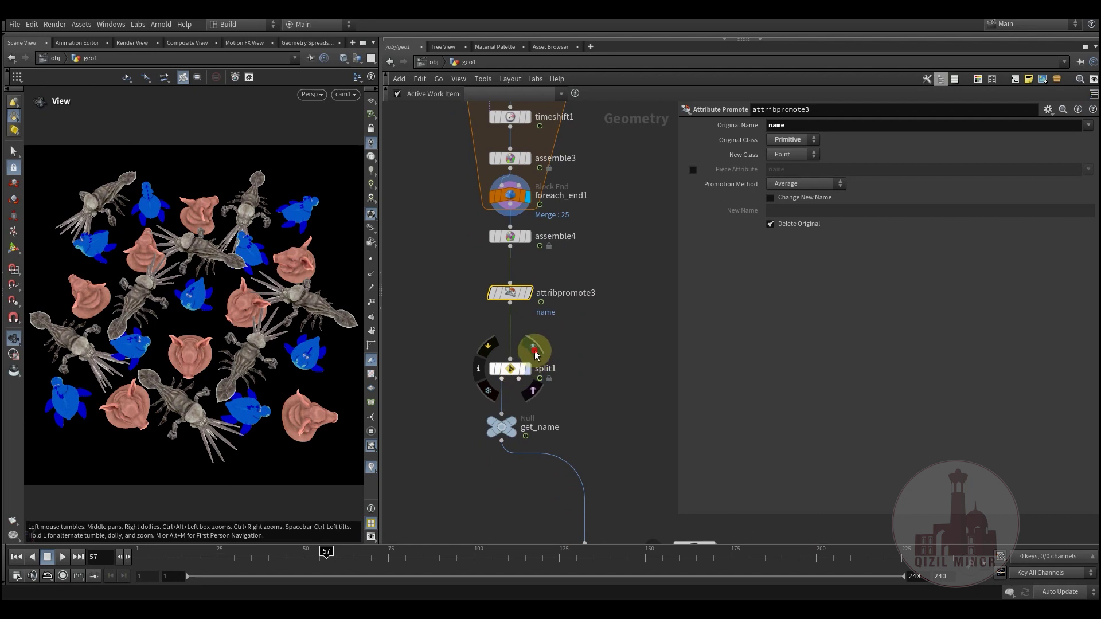
click(532, 348)
click(512, 372)
scroll(539, 344, down, 2)
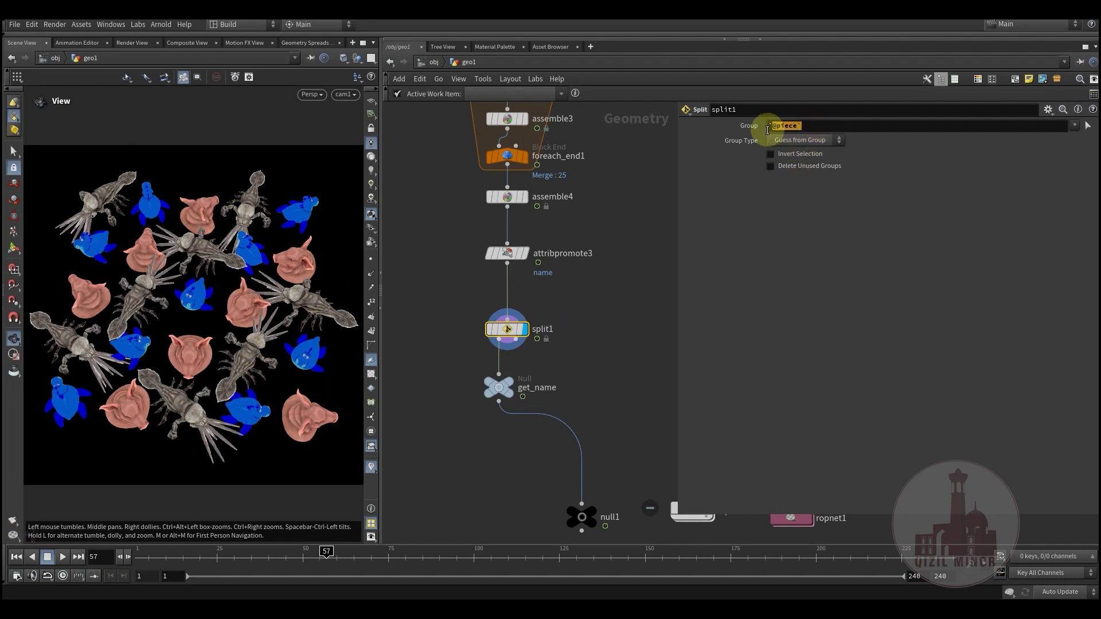
scroll(574, 319, down, 2)
scroll(574, 319, right, 2)
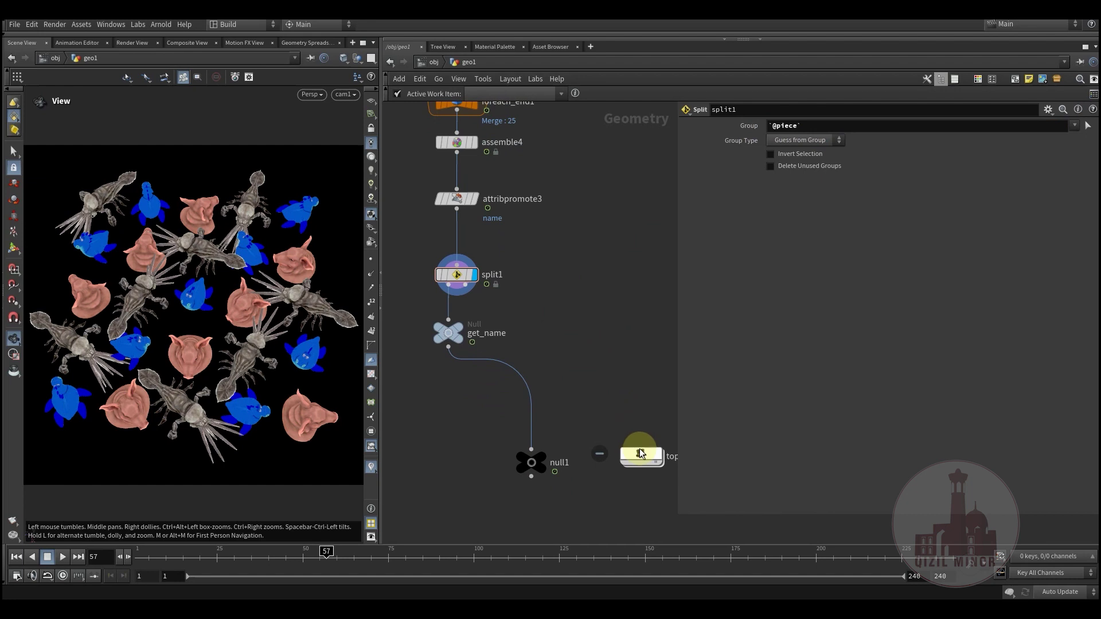
middle_drag(647, 393, 508, 349)
Enter topnet1 and generate wedge1's work items.
double_click(565, 385)
scroll(531, 326, down, 2)
scroll(507, 322, up, 3)
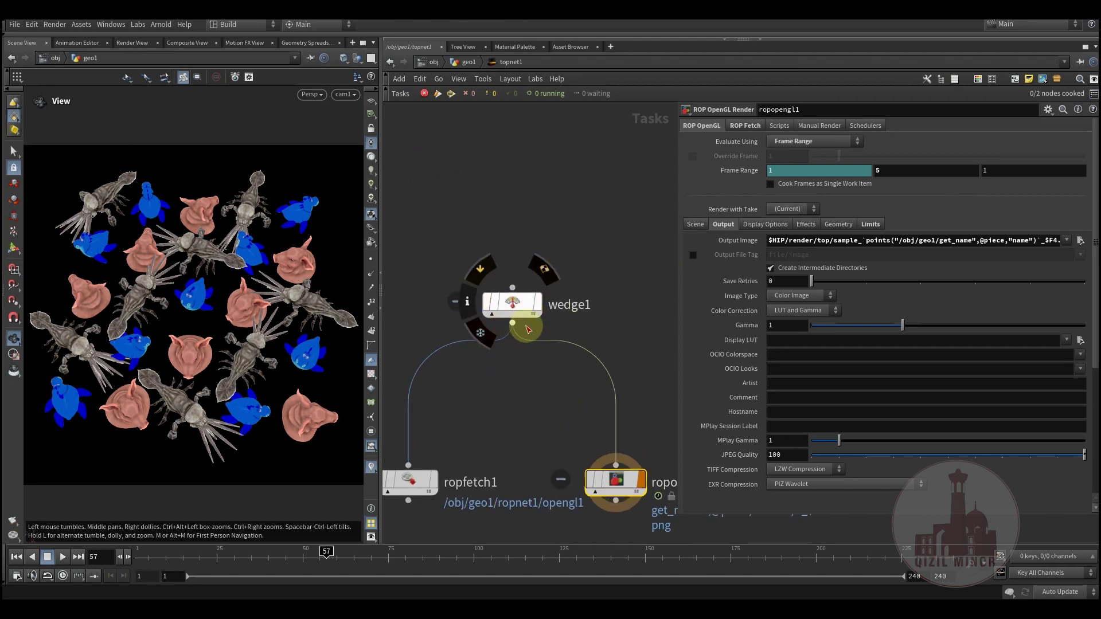
right_click(511, 302)
click(574, 344)
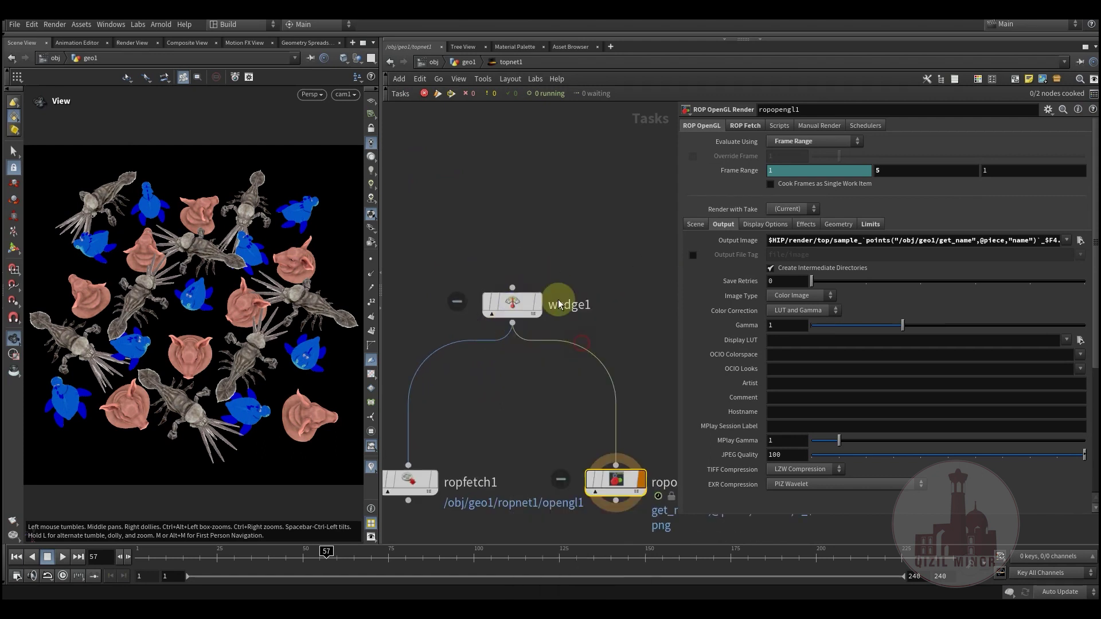
click(507, 321)
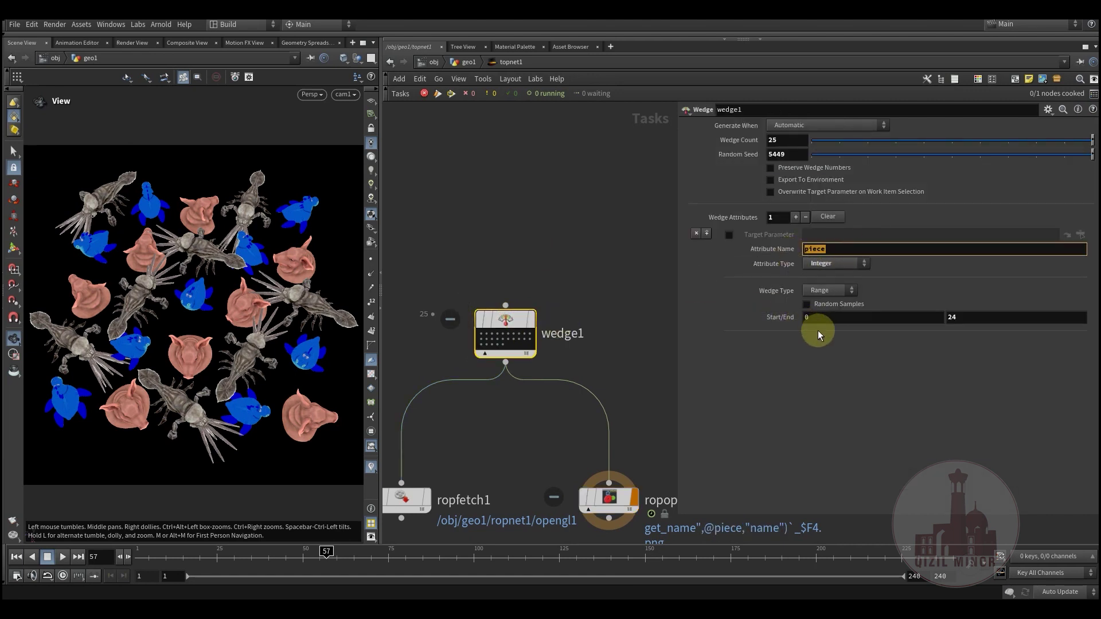
Check assemble4's info, then review wedge1's Count 25 and piece range 0 to 24.
click(459, 64)
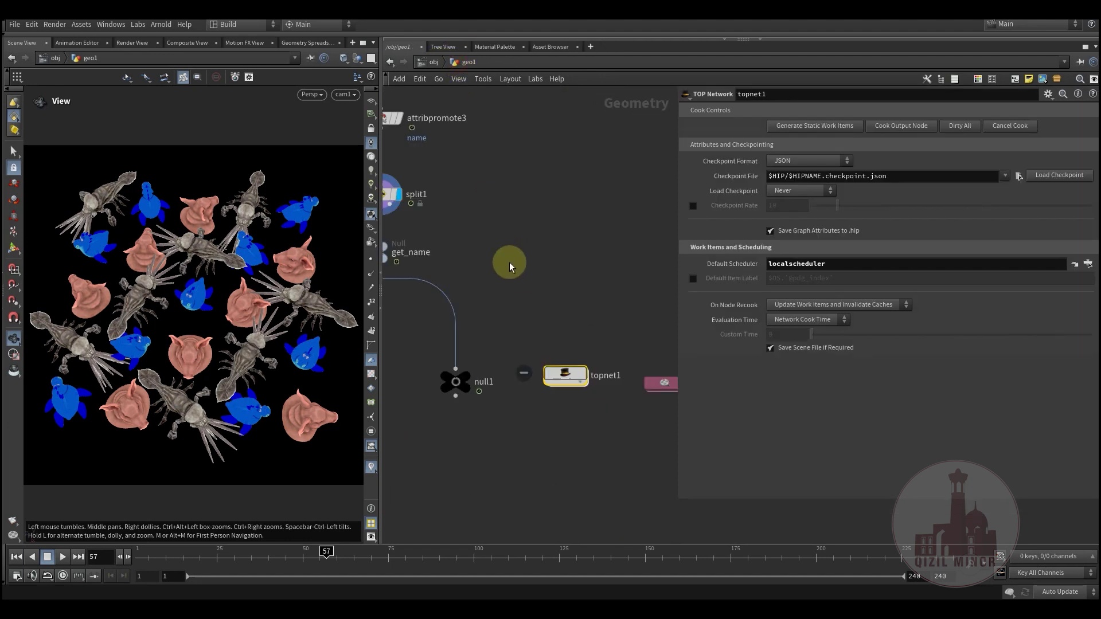
middle_click(480, 247)
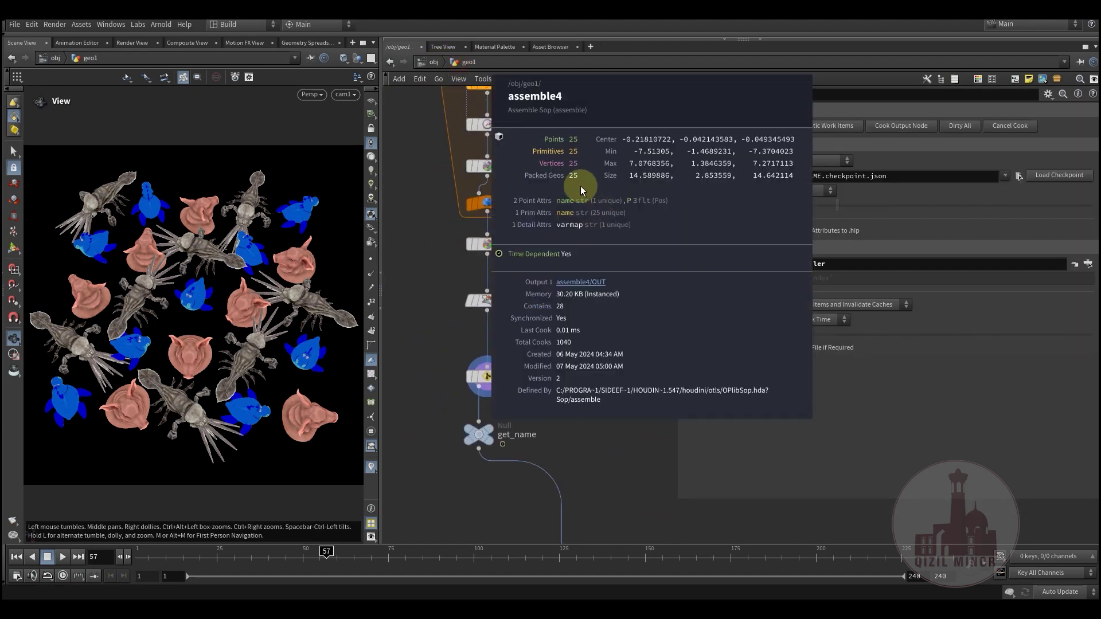
middle_drag(583, 352, 531, 257)
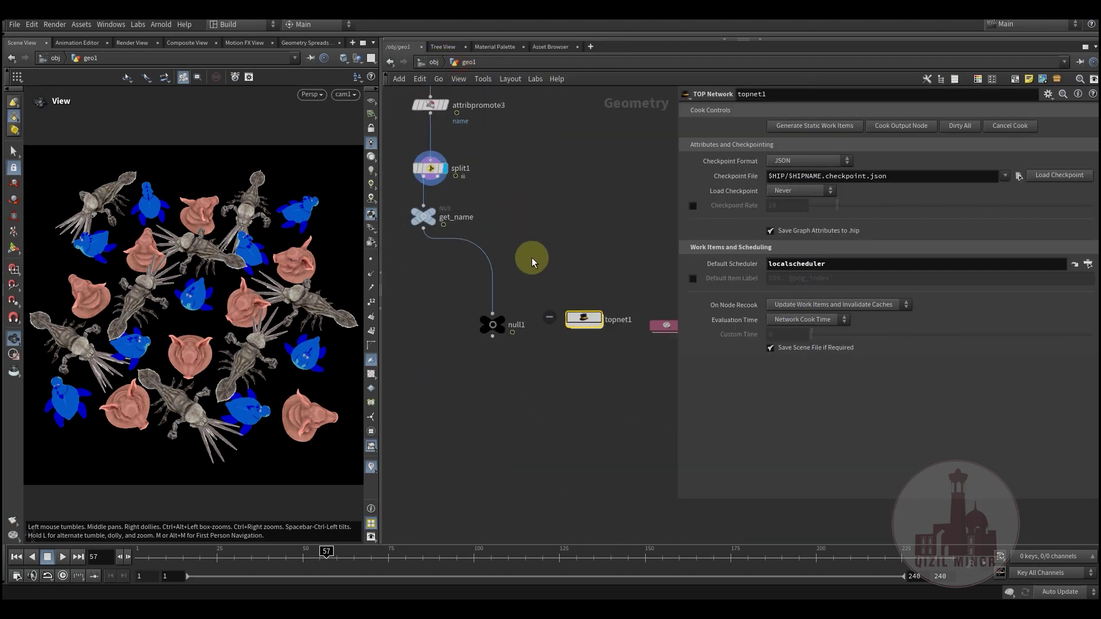
double_click(579, 320)
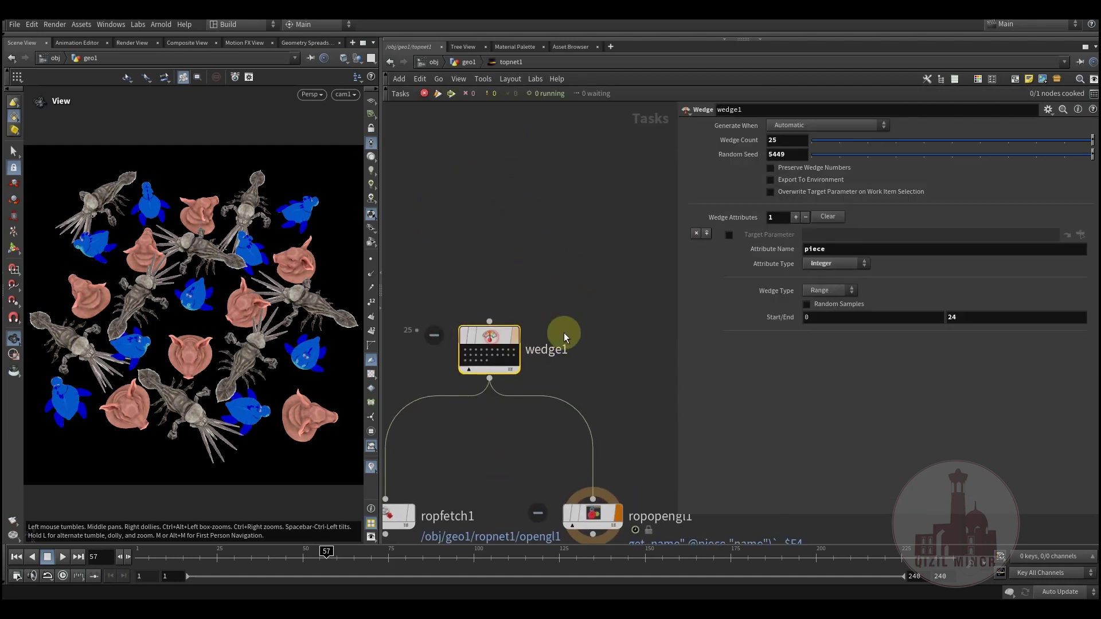
click(819, 317)
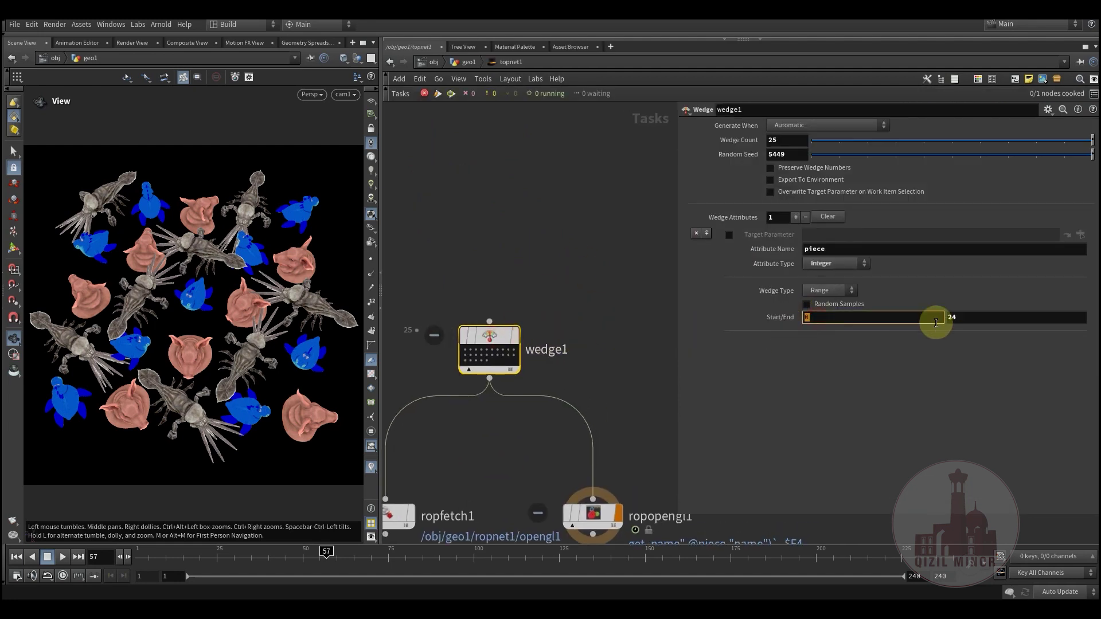
click(787, 140)
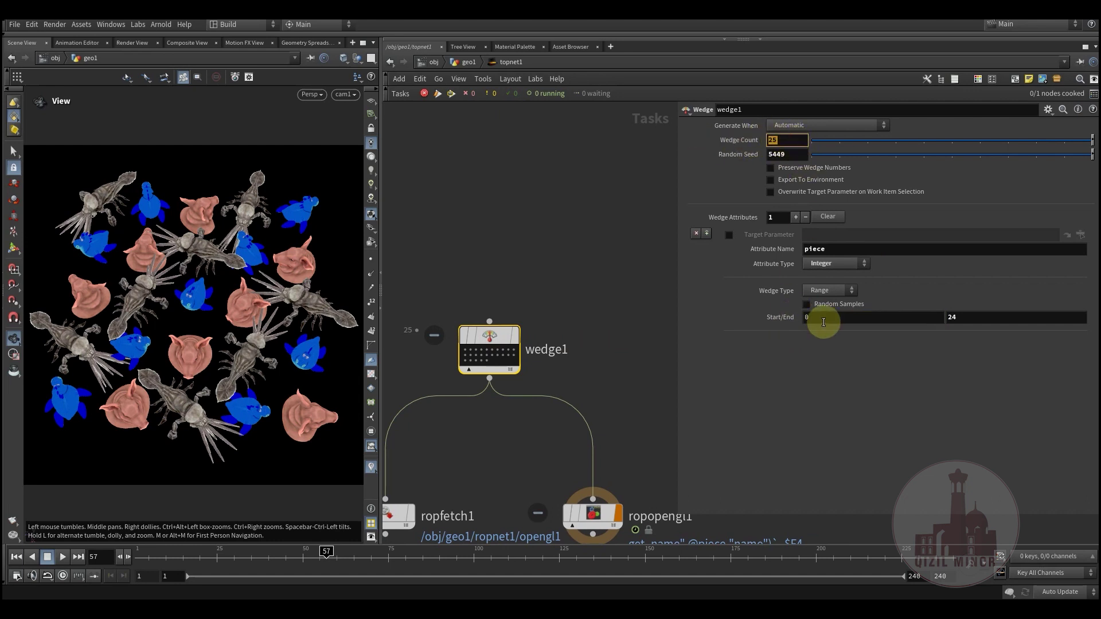
click(958, 317)
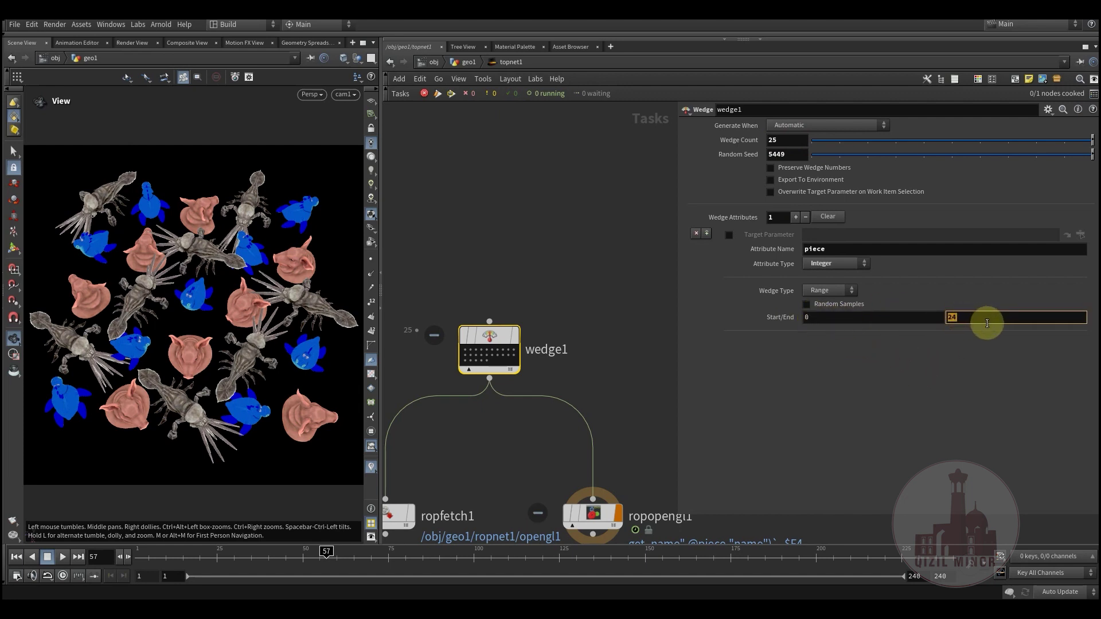
click(833, 249)
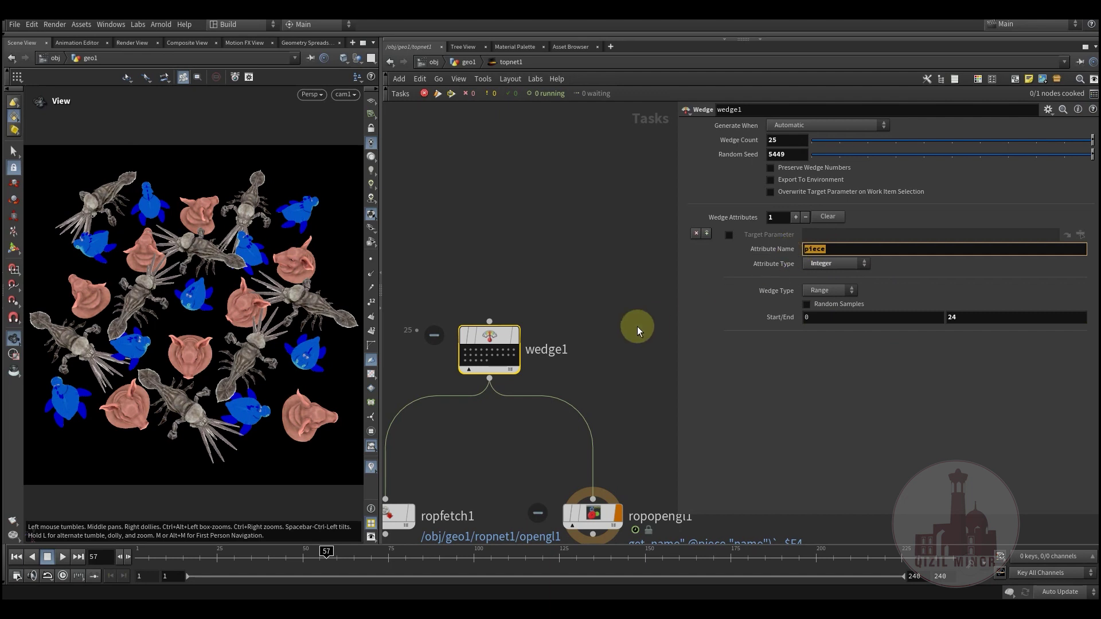
Return to the geo1 network and reselect split1 with topnet1 in view.
click(570, 248)
middle_drag(551, 244, 550, 267)
click(462, 62)
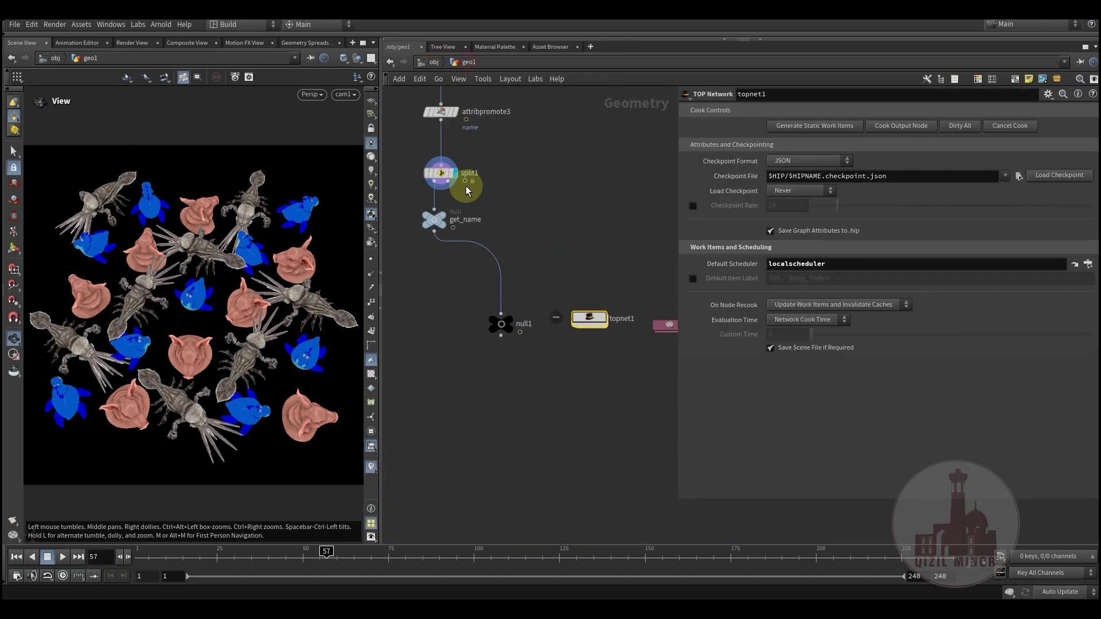
click(466, 260)
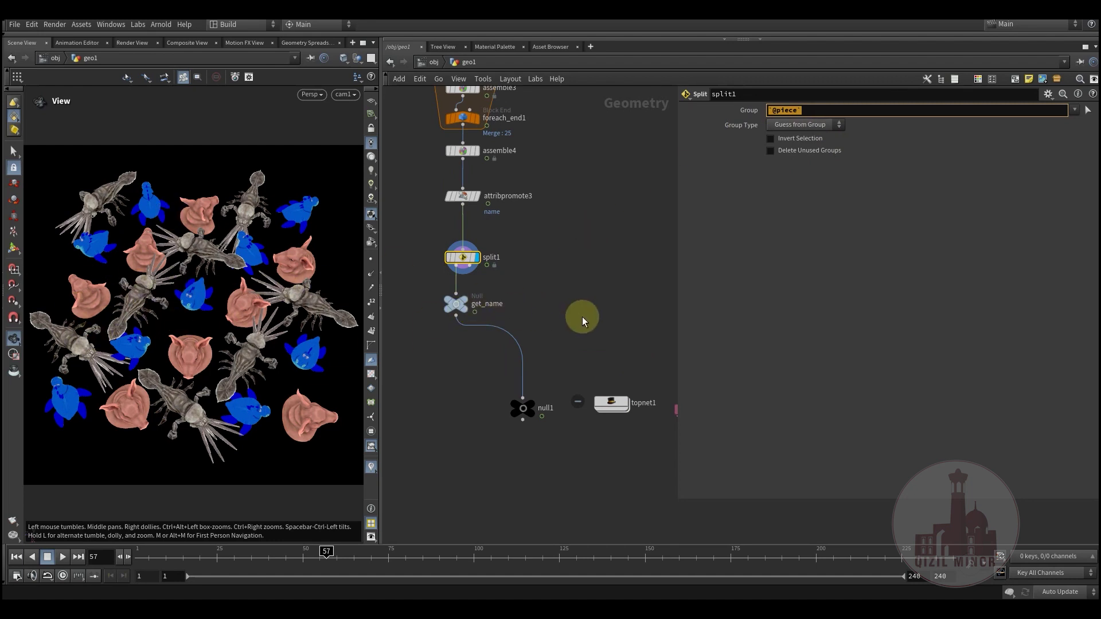
middle_drag(613, 401, 572, 385)
Enter topnet1 and step back and forth through wedge1's work items, previewing each piece.
double_click(570, 389)
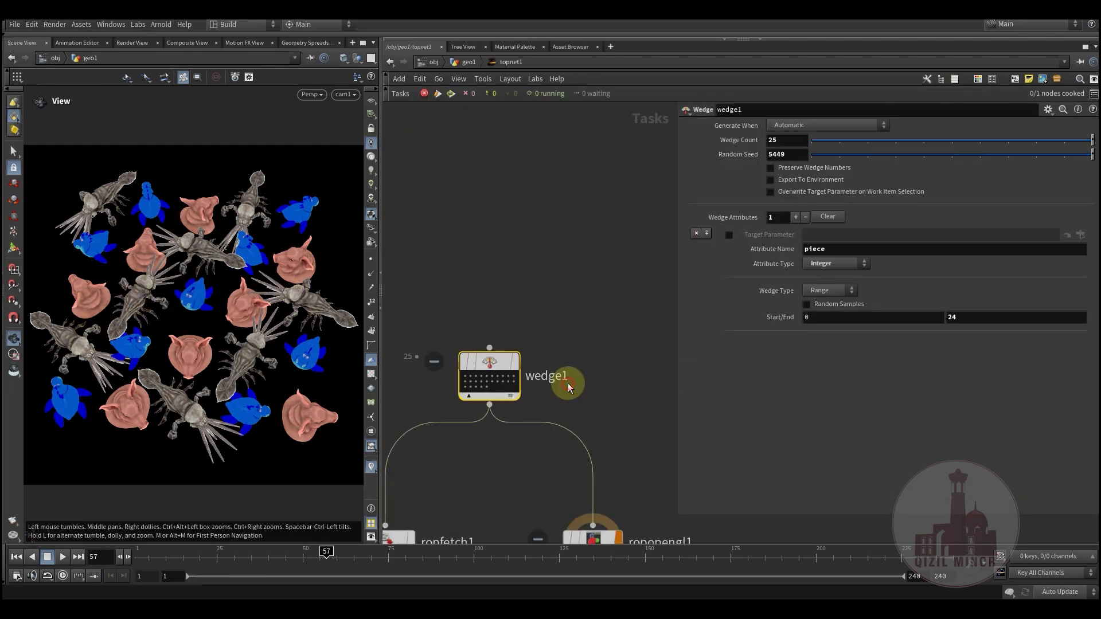
click(472, 380)
click(500, 381)
click(502, 381)
click(486, 382)
click(480, 381)
click(475, 382)
click(480, 381)
click(491, 381)
click(498, 381)
click(508, 382)
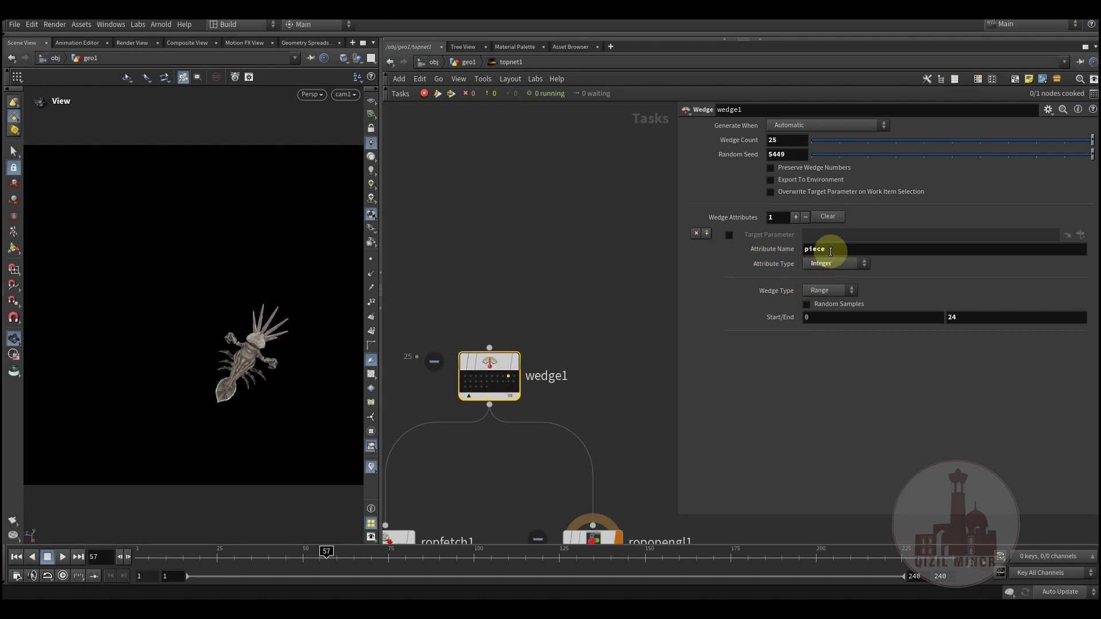
Preview further wedge1 pieces, including the grey creature, ending on a single pig head.
click(479, 377)
click(487, 376)
click(495, 376)
click(501, 382)
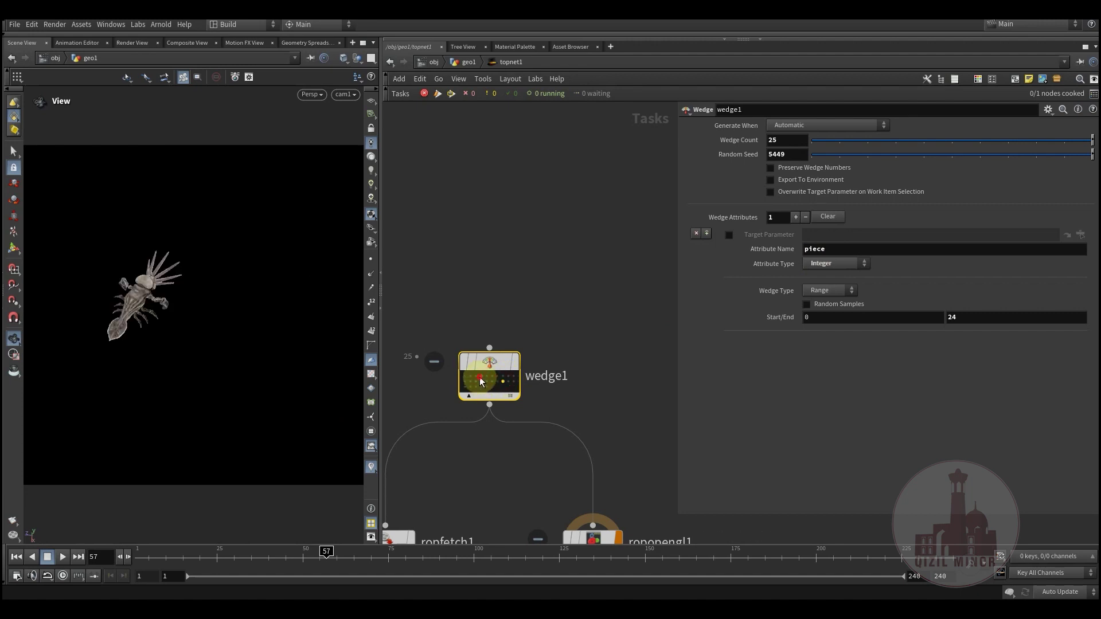
click(469, 383)
click(477, 387)
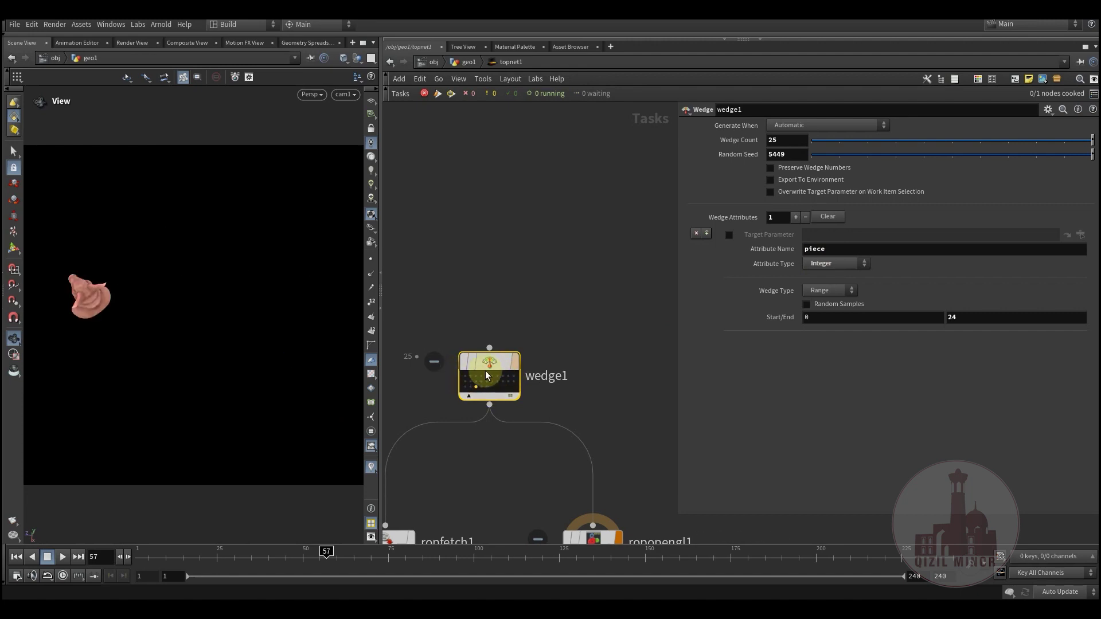
Frame wedge1 and both render nodes in the network, then box-select the render nodes.
scroll(526, 312, down, 3)
middle_drag(565, 260, 519, 231)
middle_drag(592, 304, 608, 270)
middle_drag(480, 412, 503, 438)
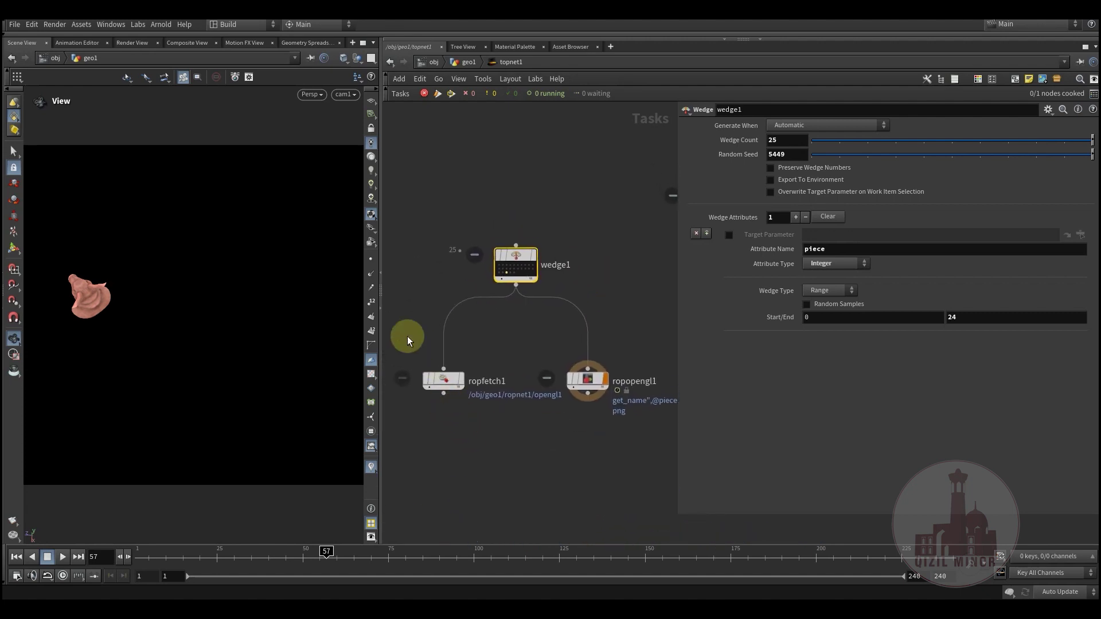
drag(404, 335, 610, 419)
drag(402, 342, 625, 431)
click(611, 452)
drag(393, 333, 631, 435)
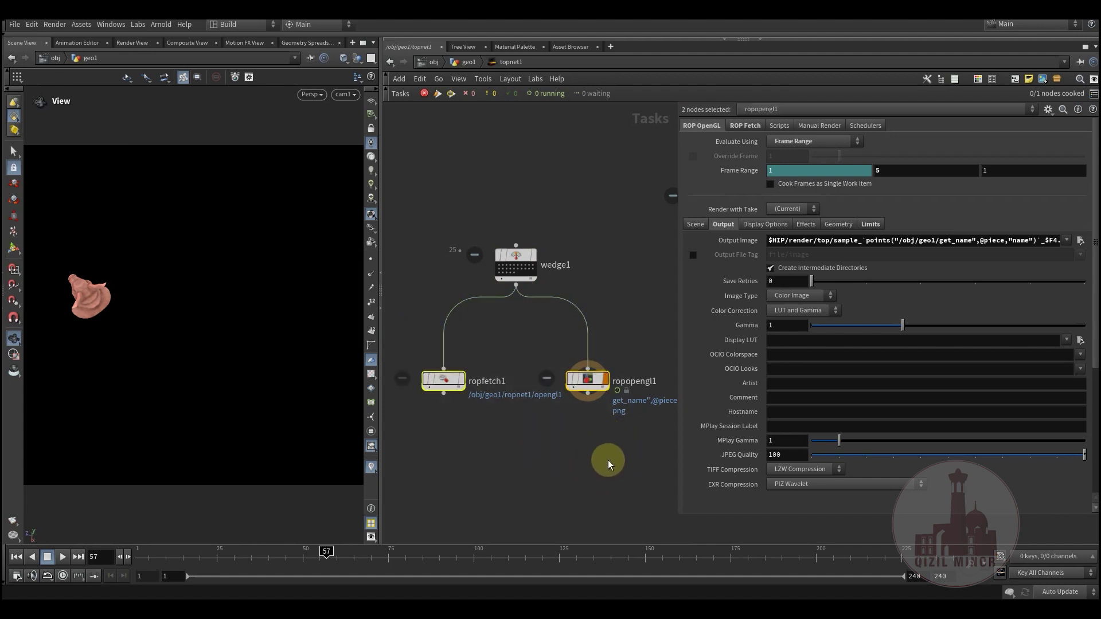
Select ropopengl1, widen the parameter pane, and drag localscheduler into open network space.
middle_drag(596, 457, 564, 453)
click(602, 343)
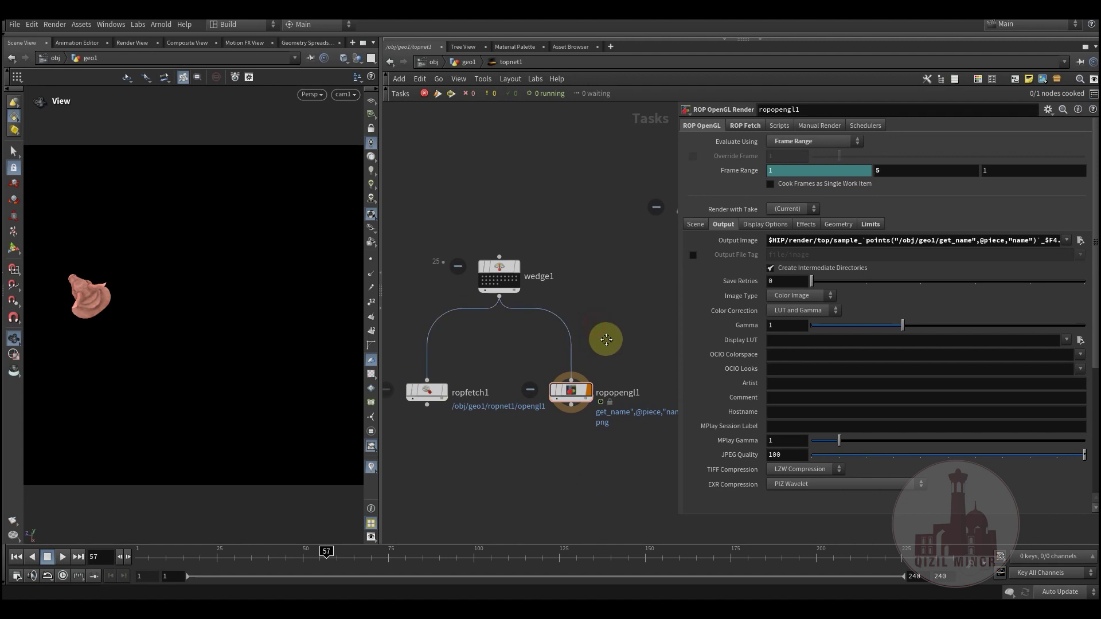
middle_drag(597, 364, 596, 316)
middle_drag(560, 357, 561, 362)
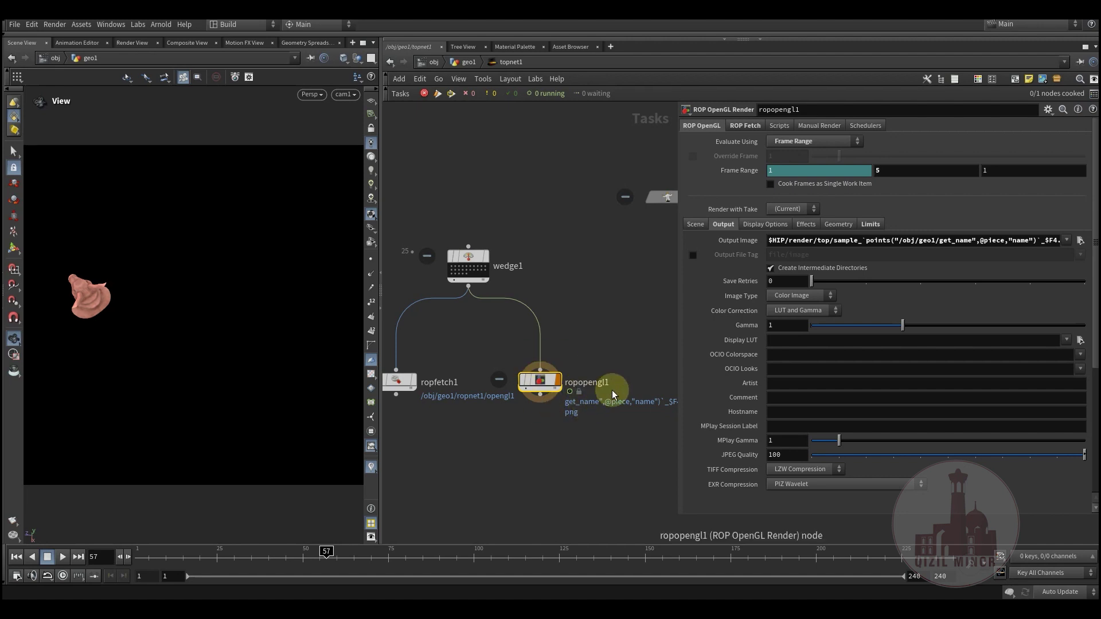
mouse_move(552, 383)
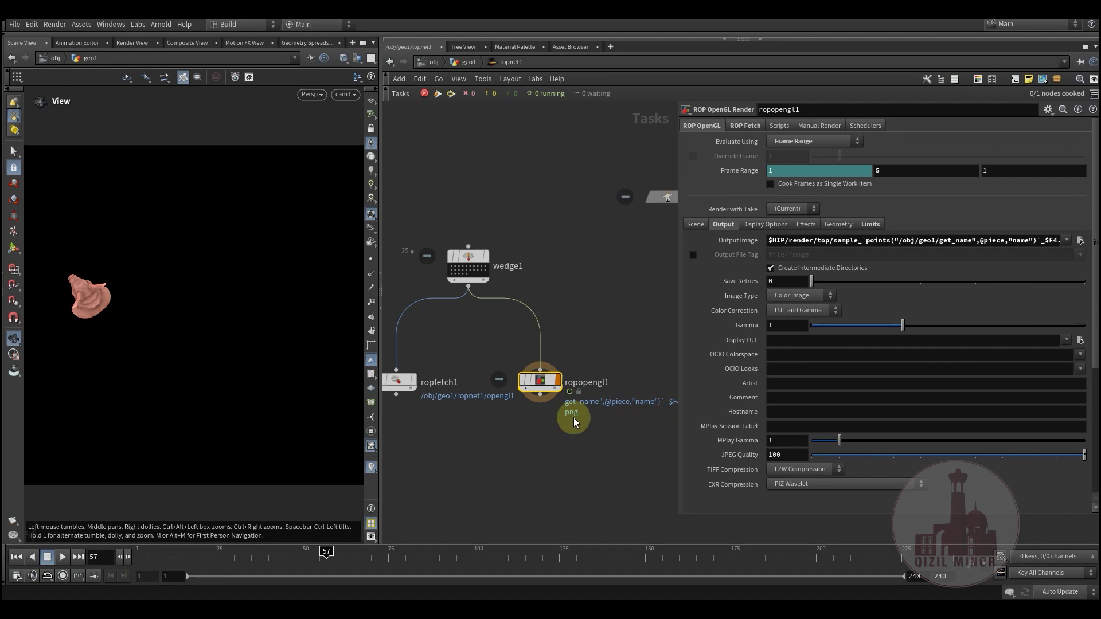
mouse_move(565, 353)
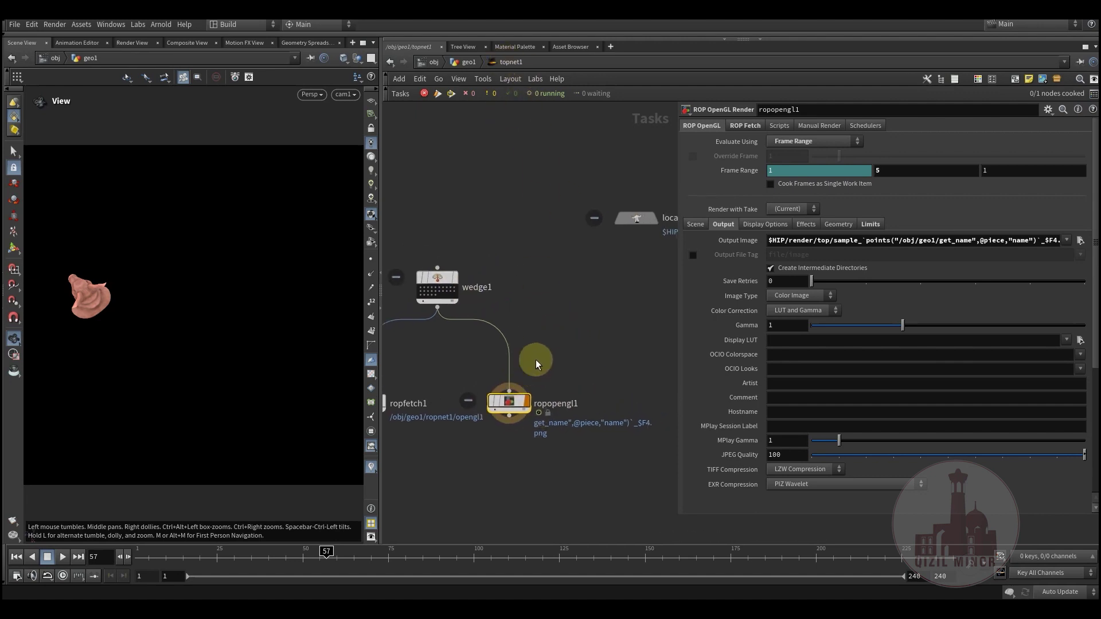
drag(677, 330, 621, 331)
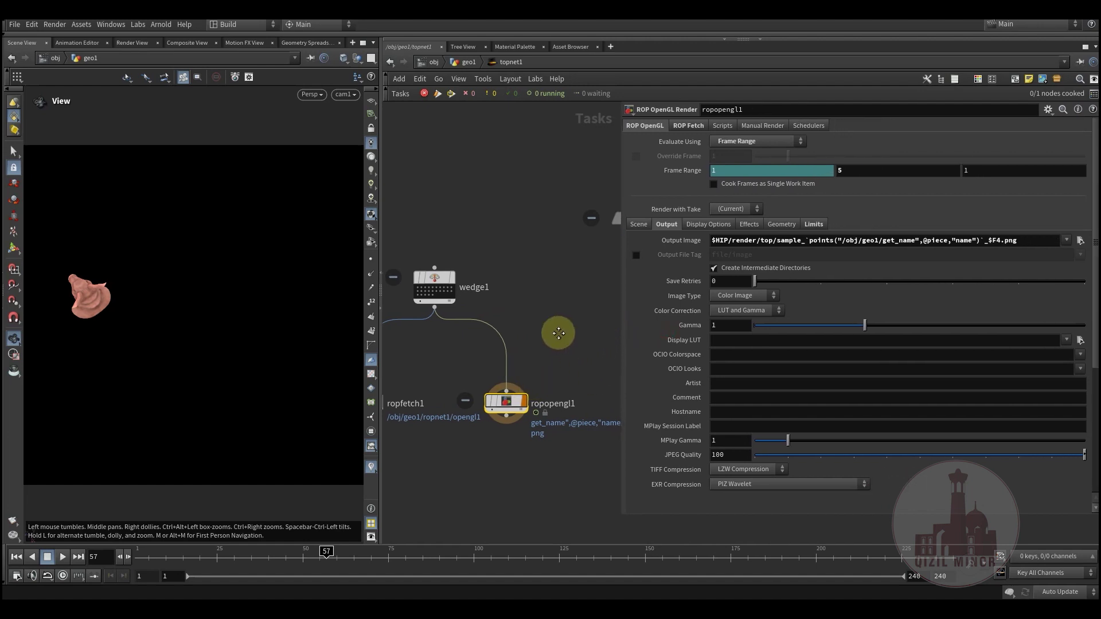
drag(597, 214, 511, 225)
Select localscheduler and view its Job Parms, where Scheduling is set to Single.
middle_drag(512, 328, 541, 322)
middle_drag(535, 248, 521, 279)
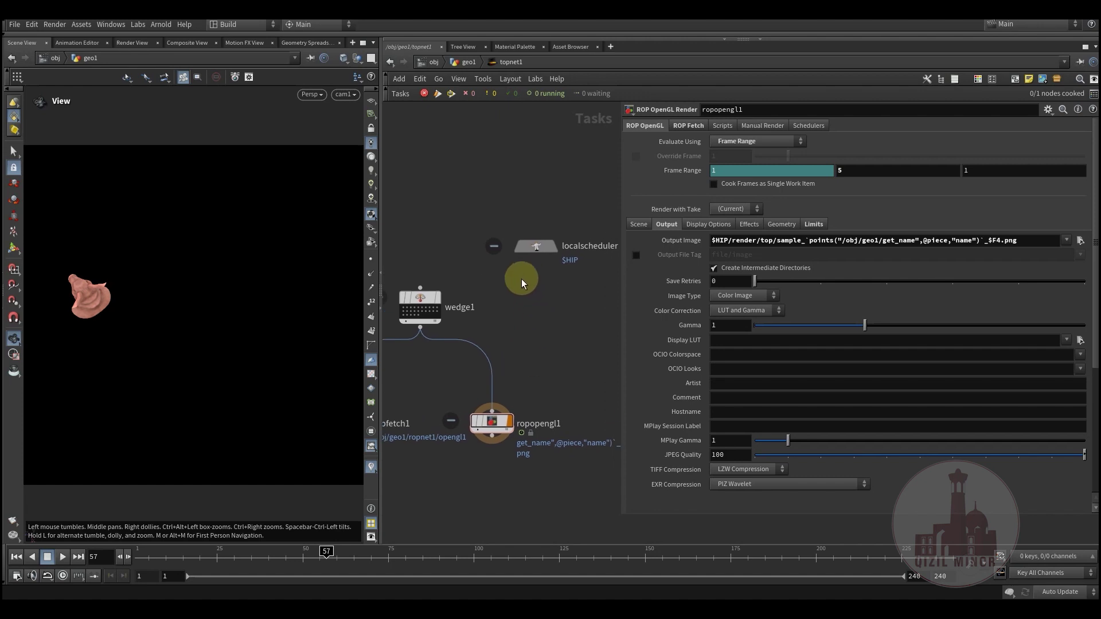
click(536, 246)
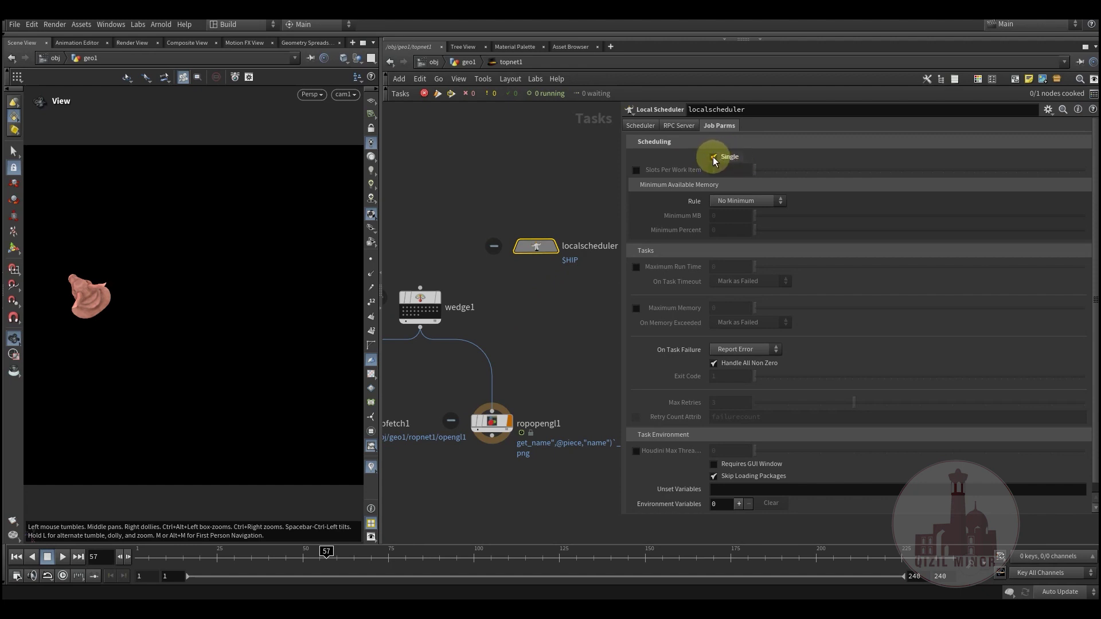
mouse_move(407, 300)
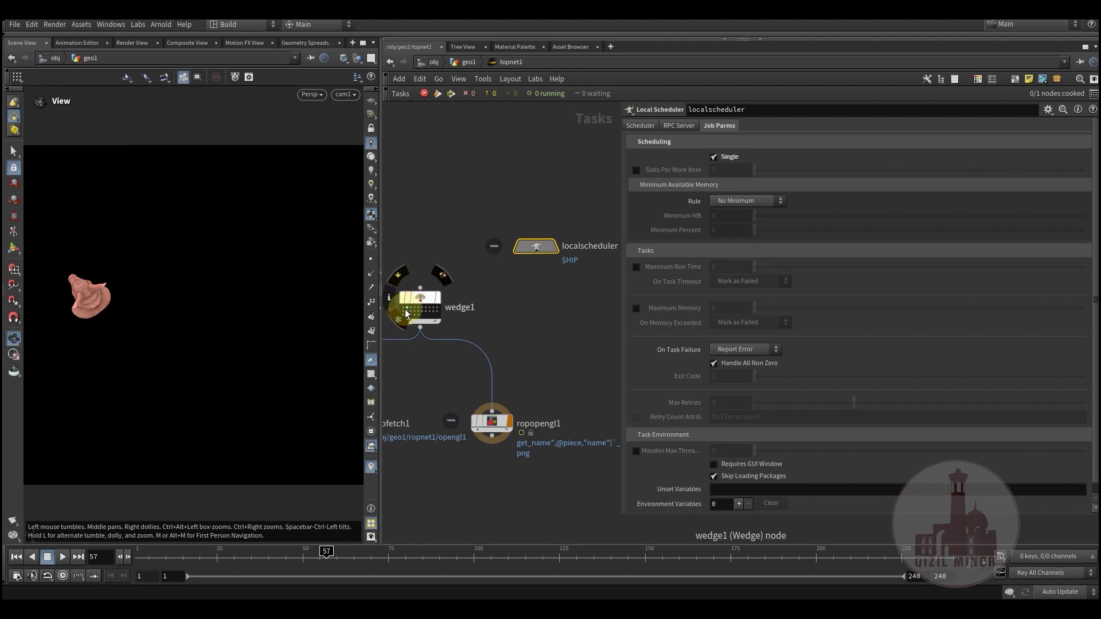
scroll(439, 301, up, 3)
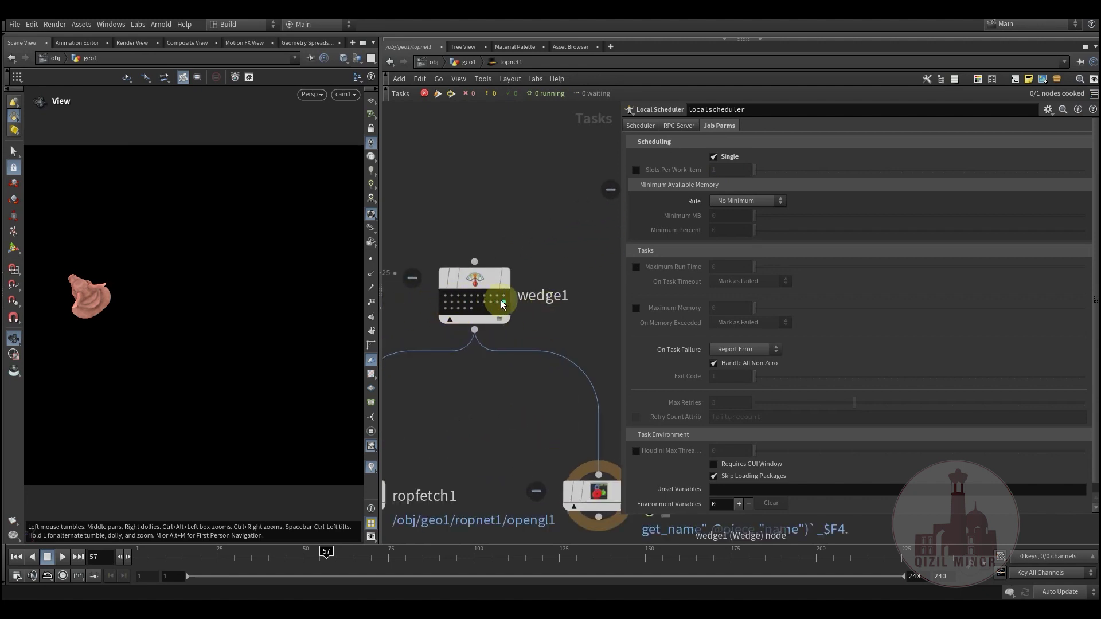
middle_drag(526, 349, 525, 351)
scroll(525, 351, down, 5)
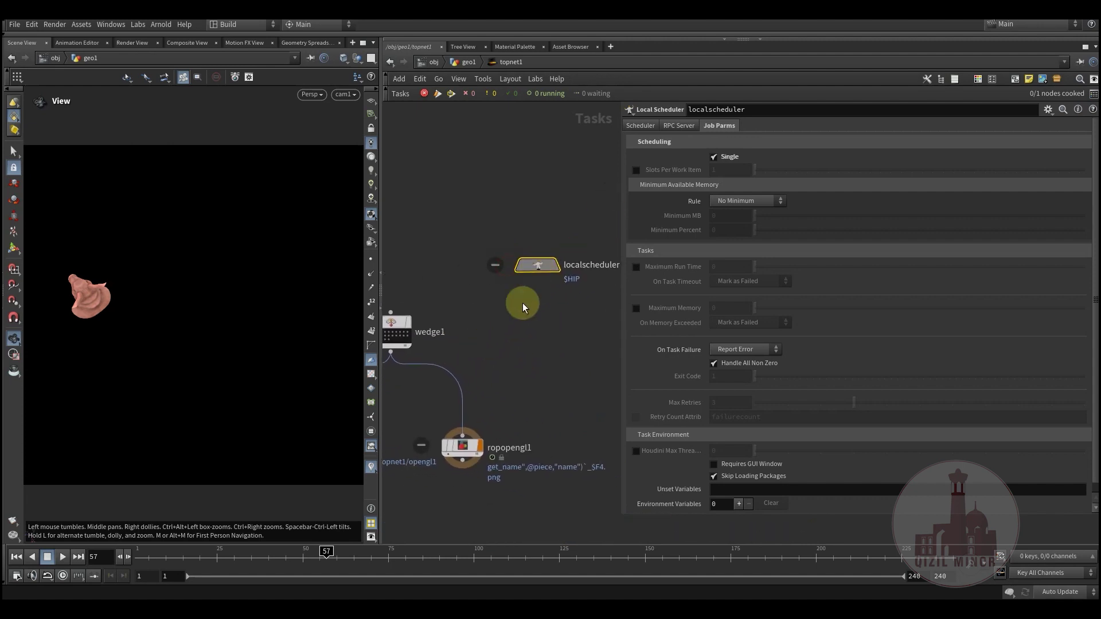
Select ropopengl1 and view its ROP Fetch tab, confirming All Frames in One Batch is on.
click(472, 389)
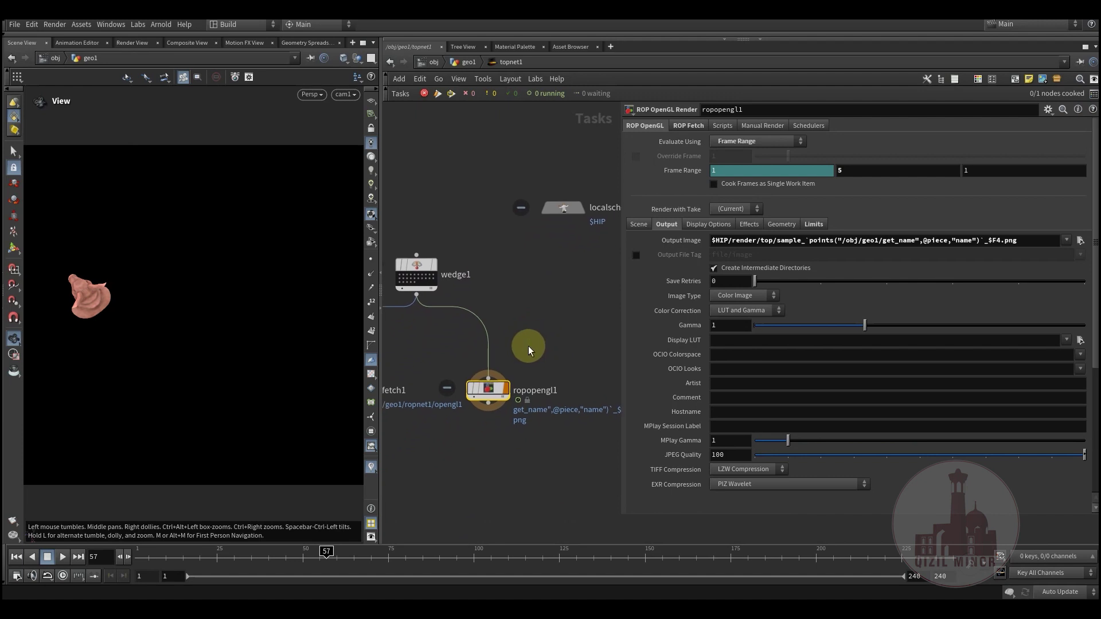
middle_drag(547, 334, 533, 369)
mouse_move(484, 384)
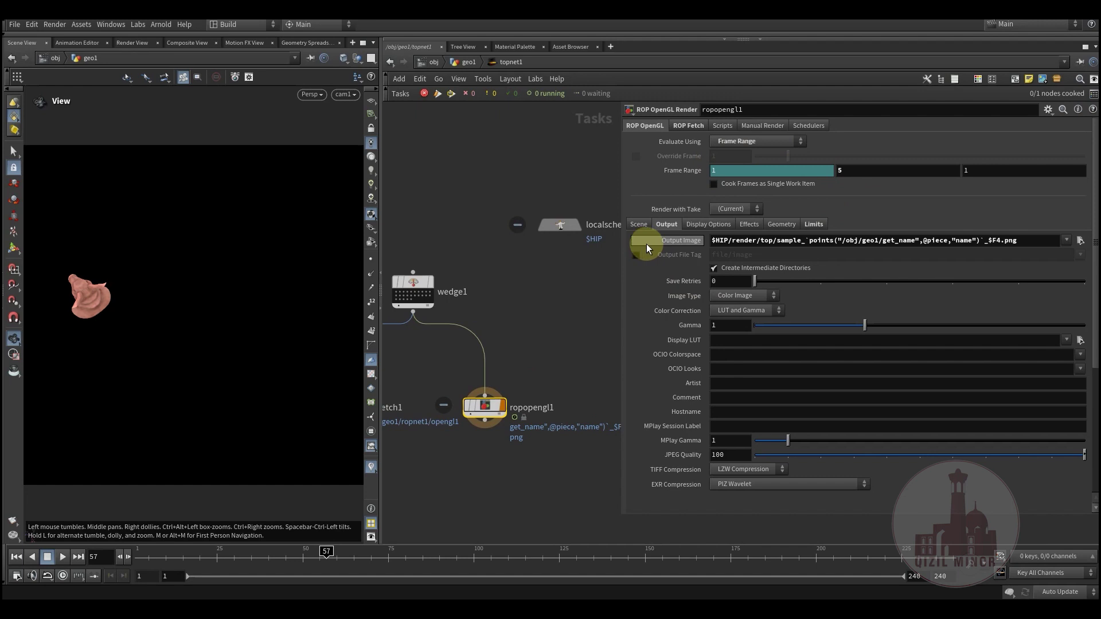
click(704, 143)
click(687, 126)
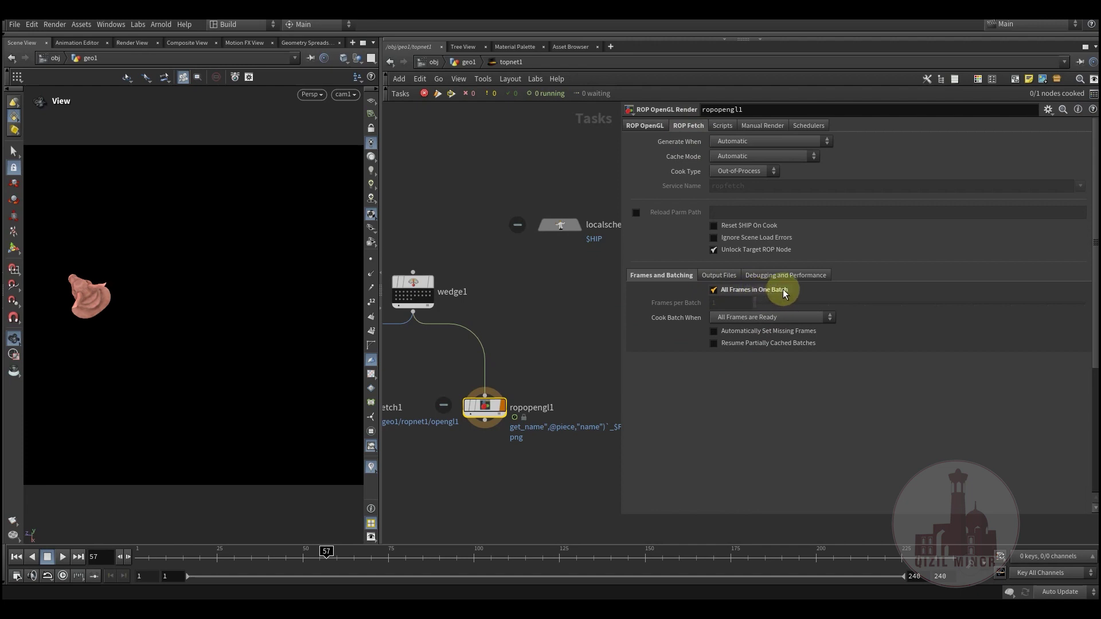
middle_drag(521, 335, 531, 328)
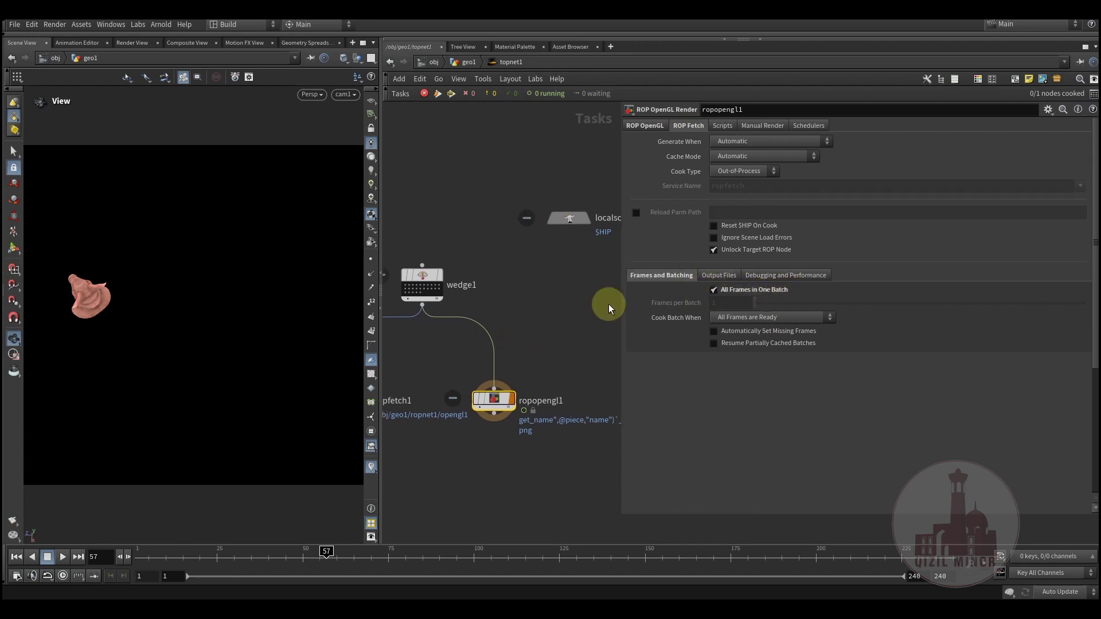
drag(524, 326, 490, 435)
drag(531, 324, 466, 451)
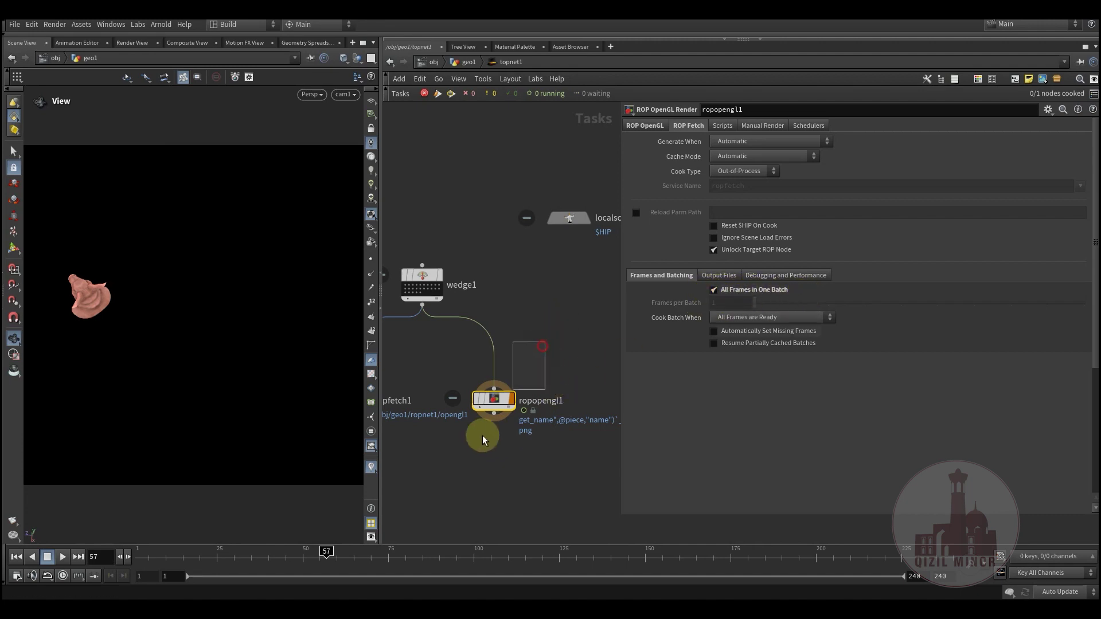
Show ropopengl1's ROP OpenGL settings and highlight parts of the Output Image path.
click(539, 343)
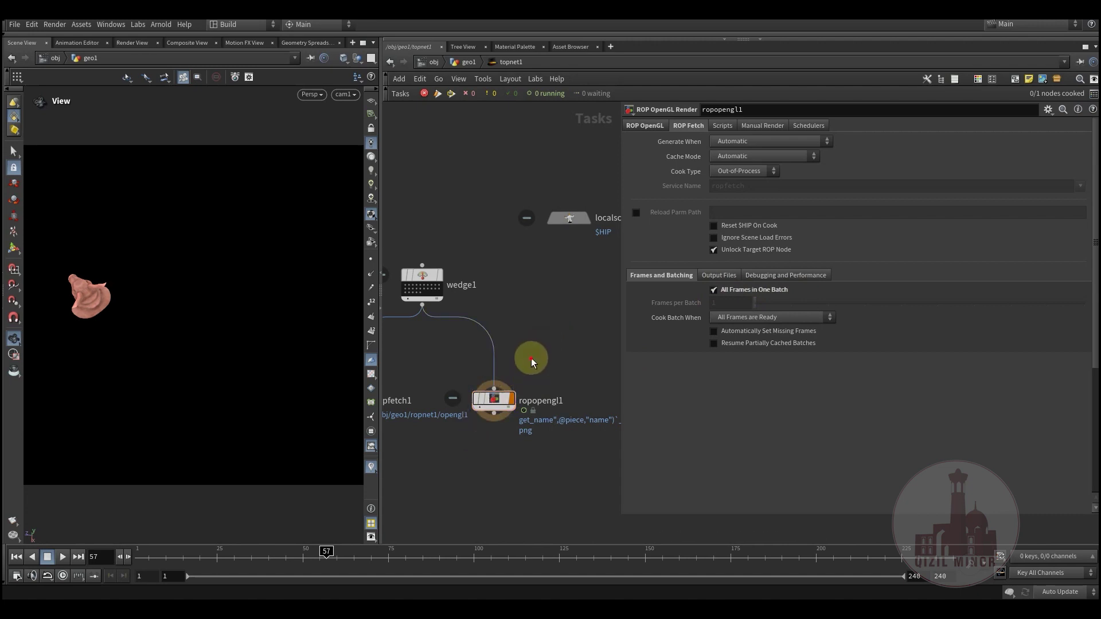
click(507, 400)
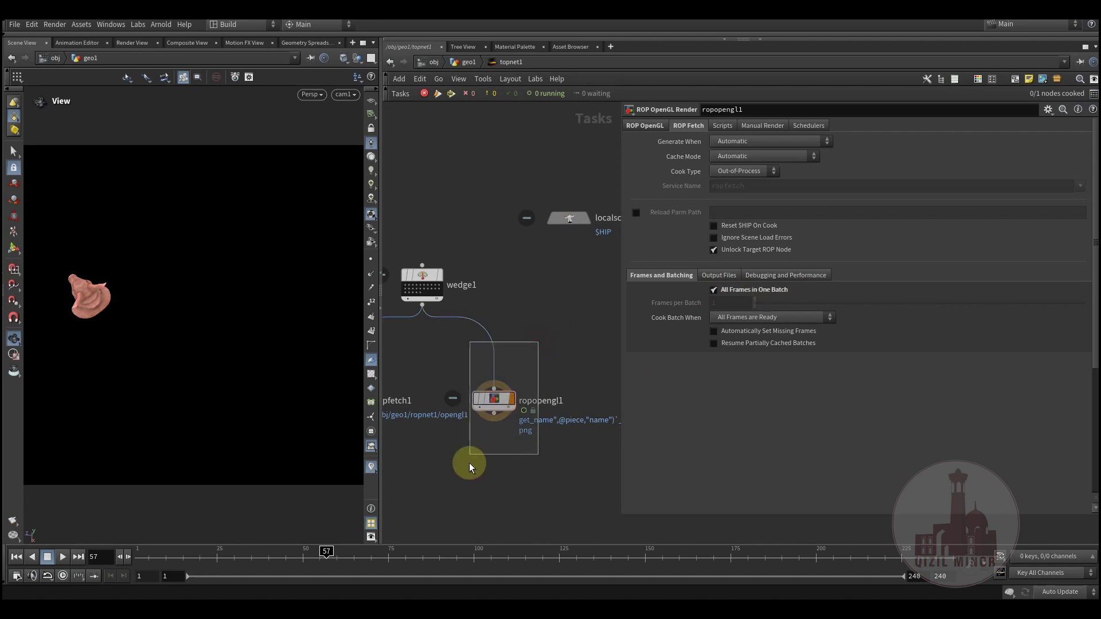
click(533, 358)
click(646, 127)
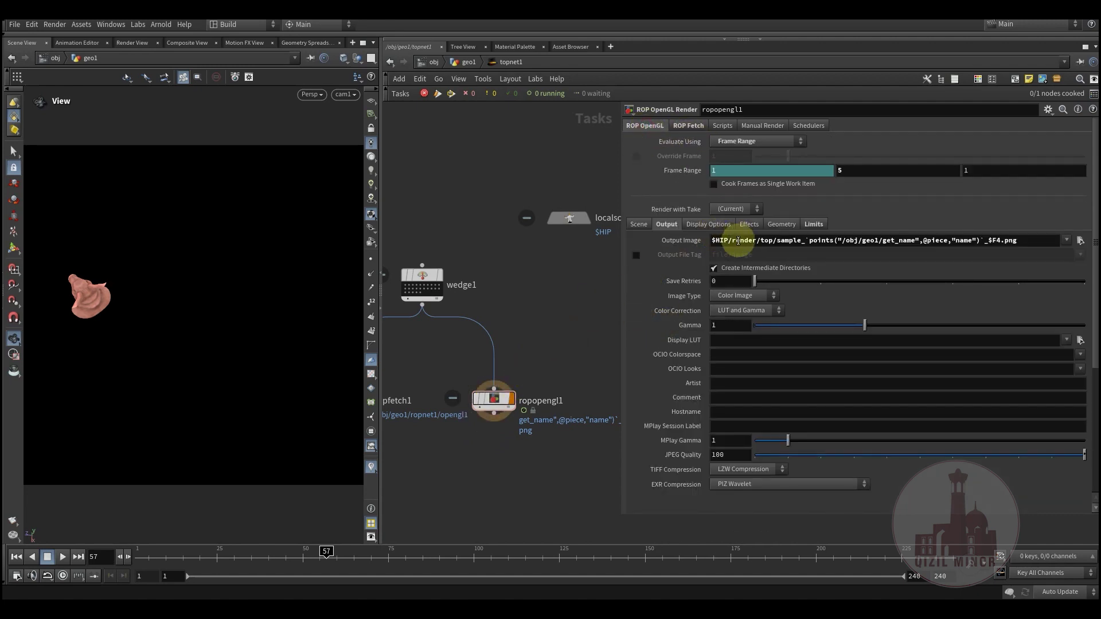
drag(1022, 242, 706, 240)
click(557, 319)
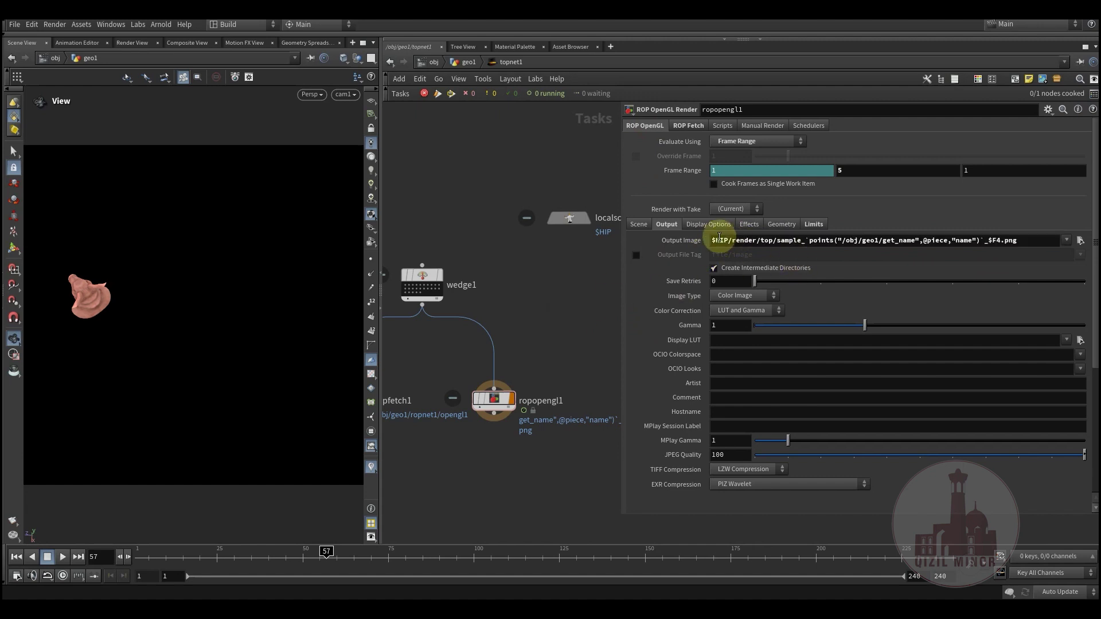
drag(713, 241, 787, 243)
click(790, 240)
click(791, 240)
click(775, 239)
click(473, 315)
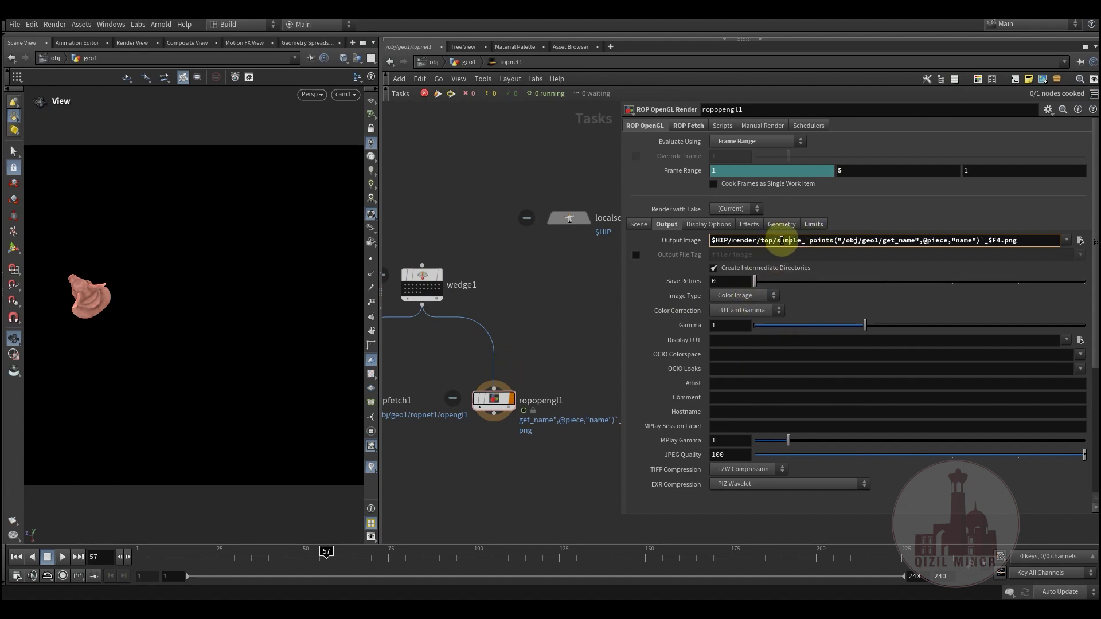
Examine the Output Image expression's 'sample' prefix and its get_name node reference.
drag(777, 241, 809, 241)
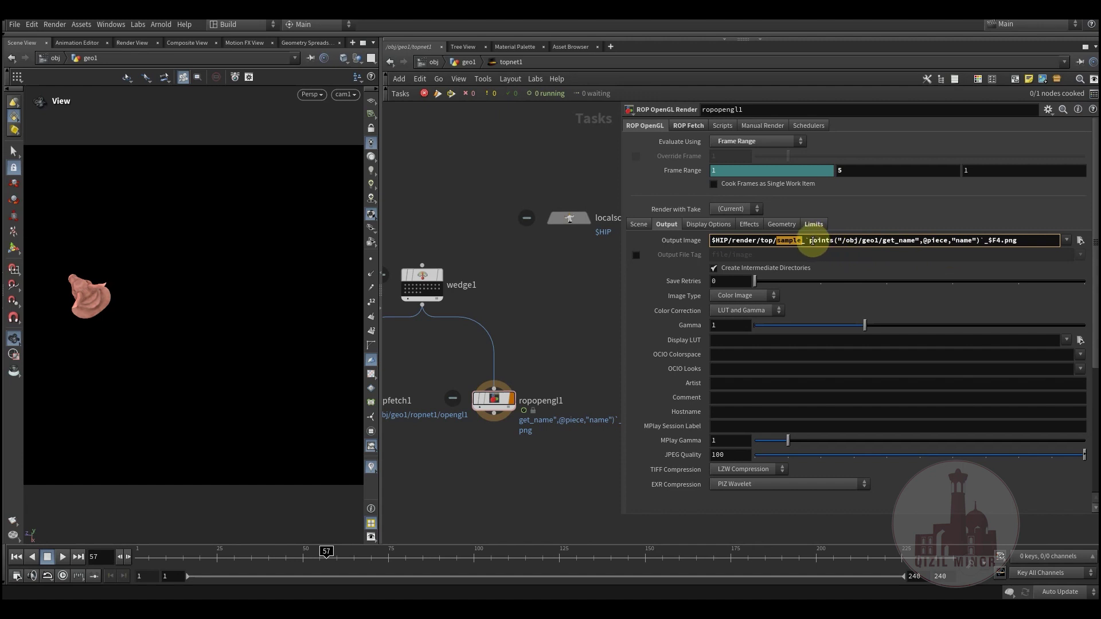
drag(809, 241, 921, 240)
click(920, 240)
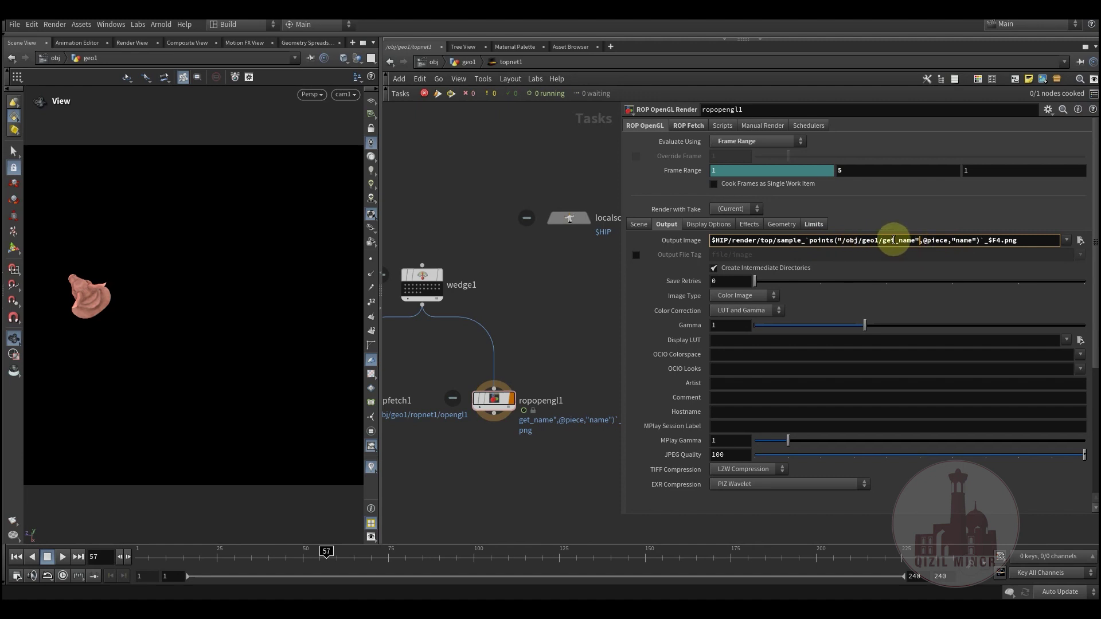
click(895, 240)
drag(918, 240, 840, 243)
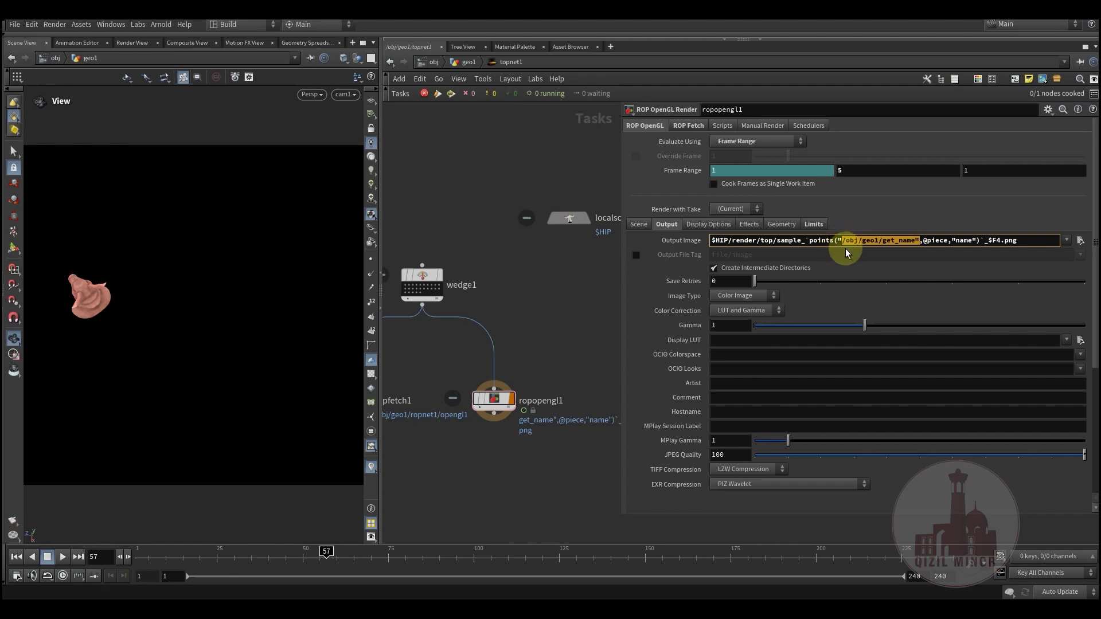
click(481, 169)
Go up to geo1 and select the get_name Null, with topnet1 and ropnet1 in view.
click(466, 62)
click(477, 322)
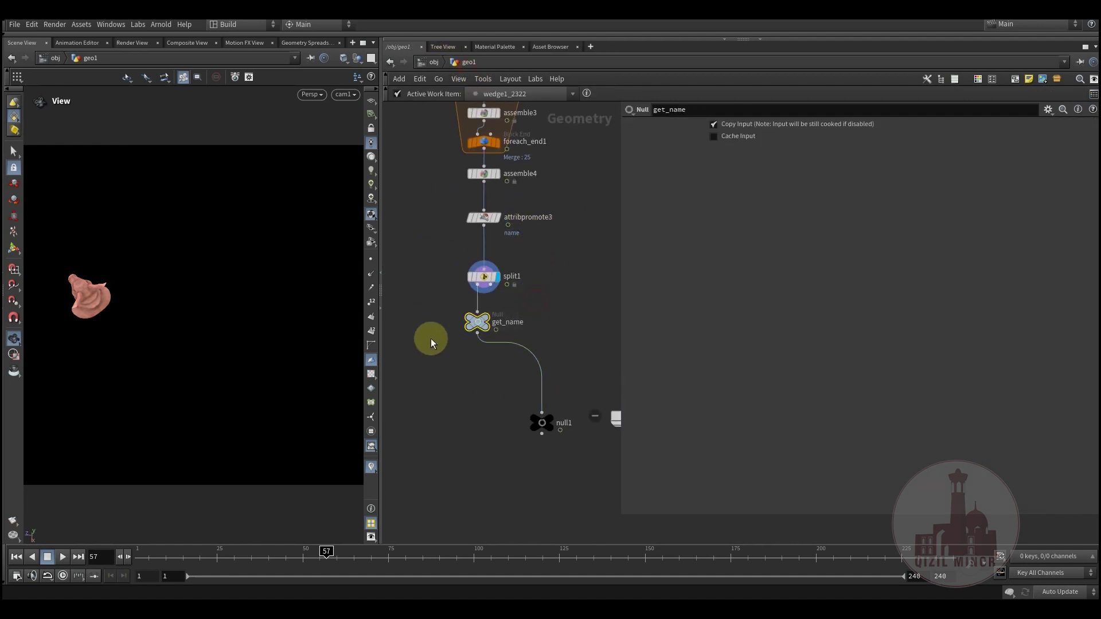
middle_drag(621, 380, 476, 340)
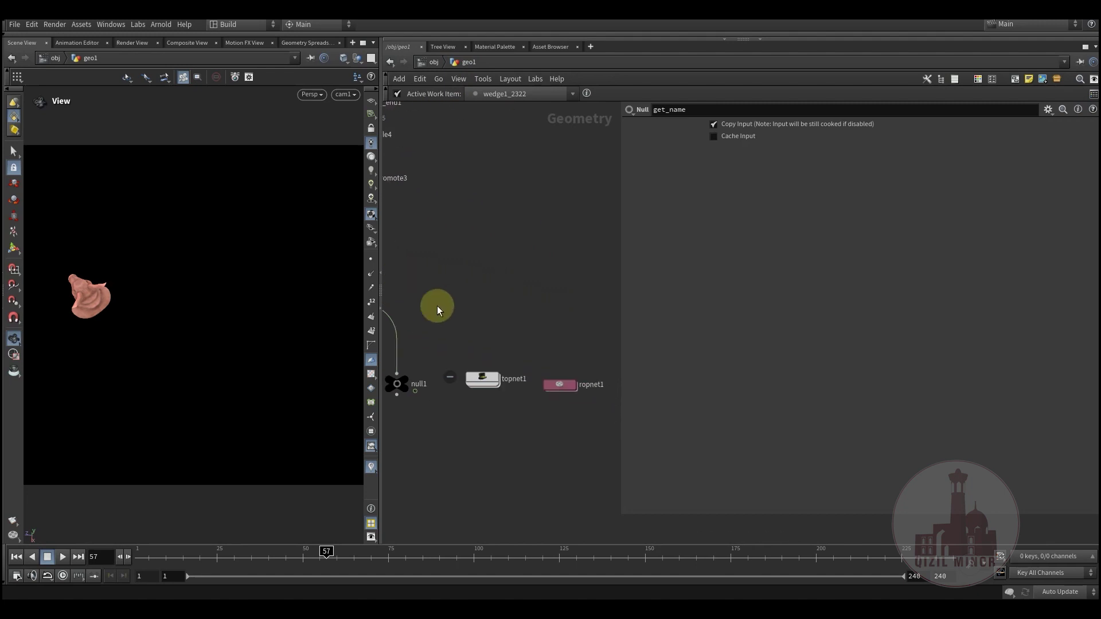
double_click(481, 379)
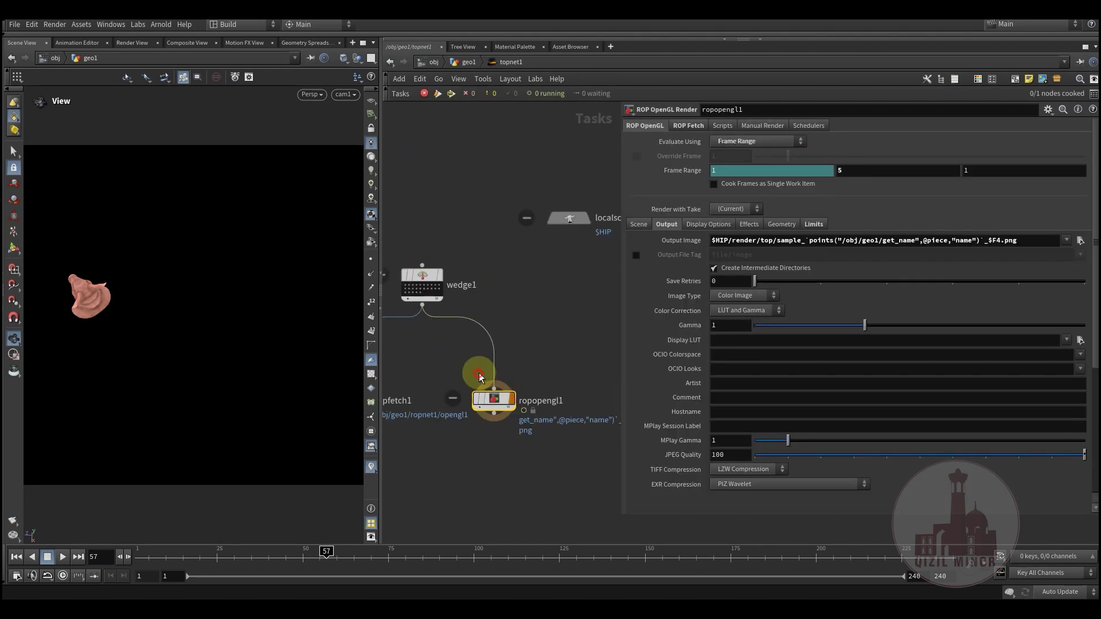
click(858, 246)
drag(915, 244, 844, 243)
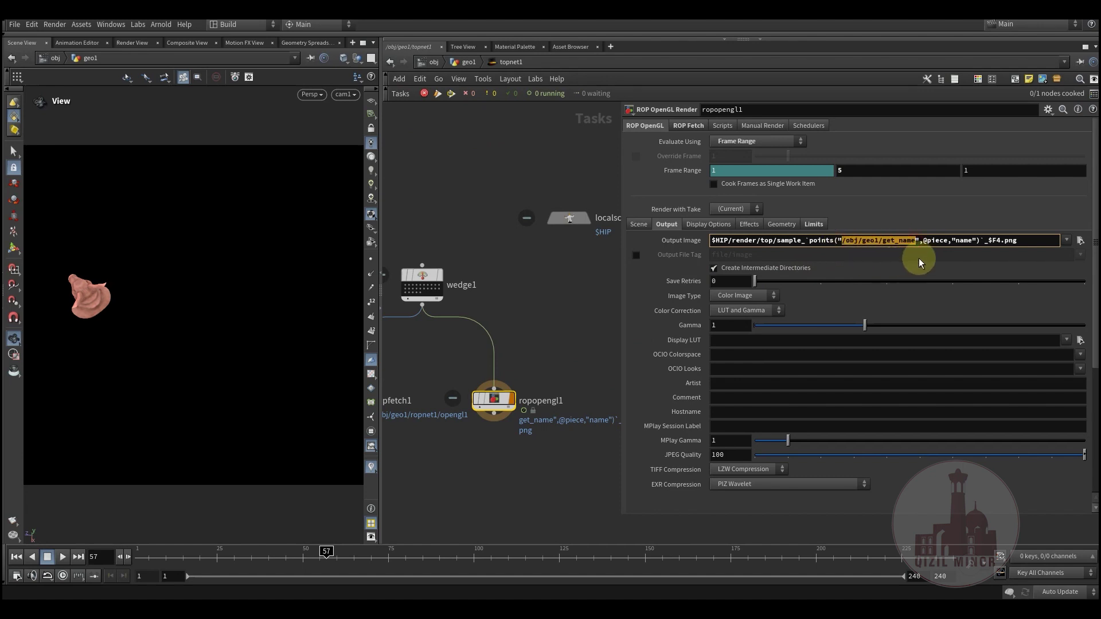
drag(951, 243, 919, 243)
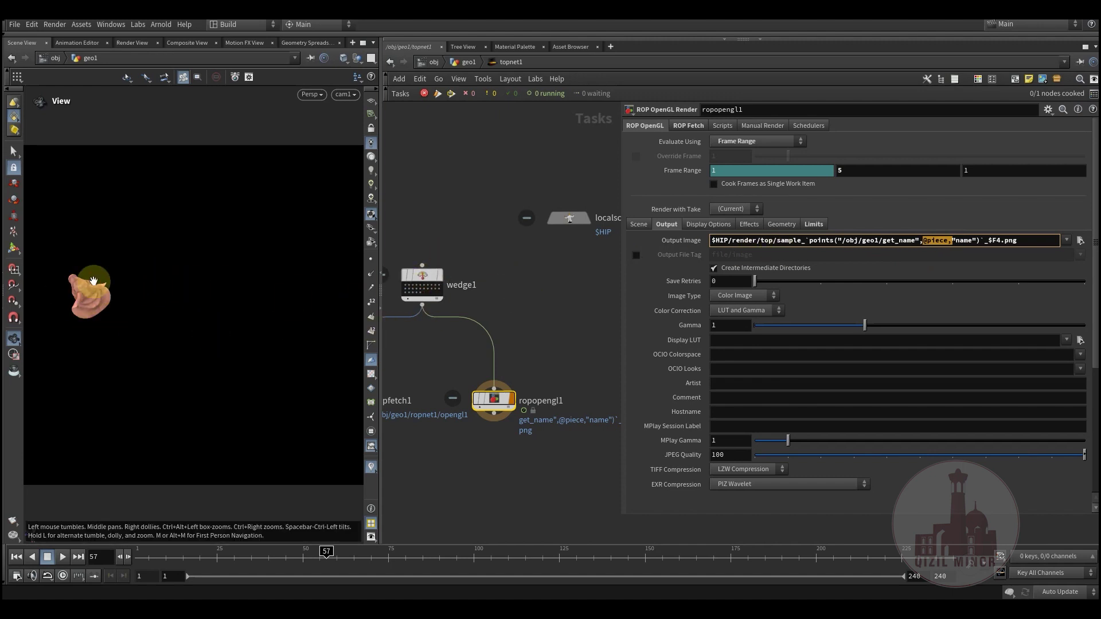
drag(579, 290, 618, 277)
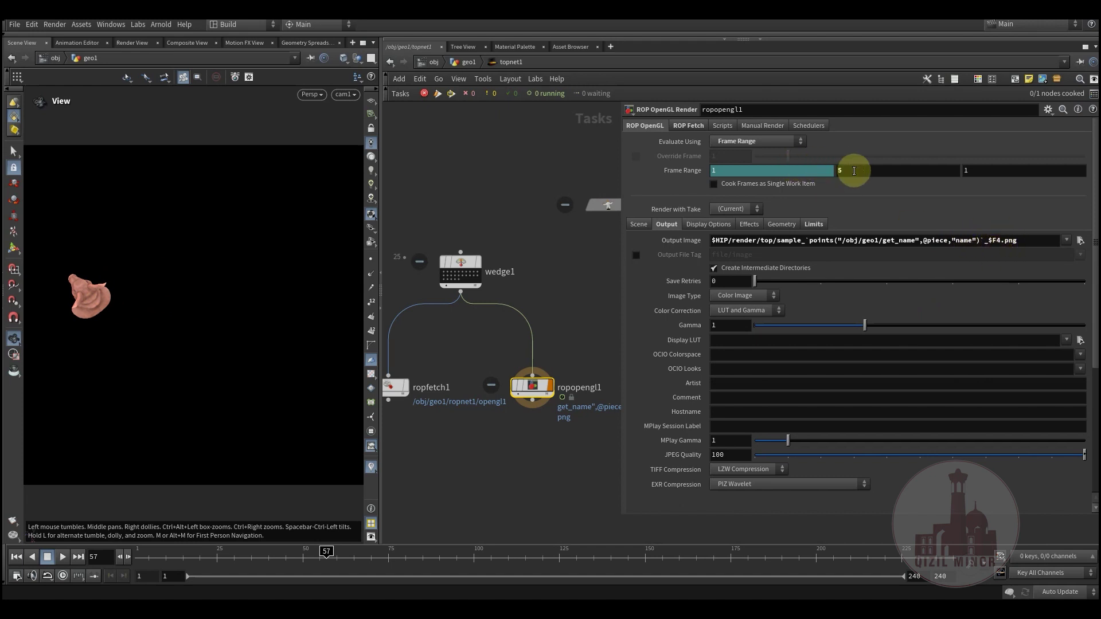
middle_drag(620, 345, 541, 315)
middle_drag(538, 253, 533, 276)
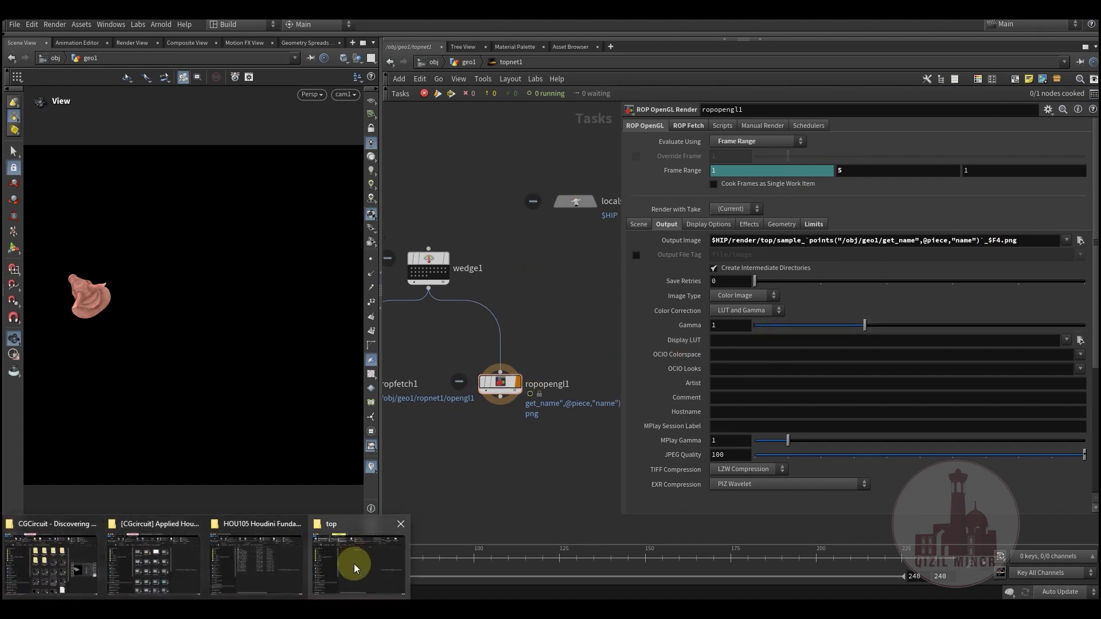
Generate ropopengl1's static work items with Generate Node (Static).
click(358, 568)
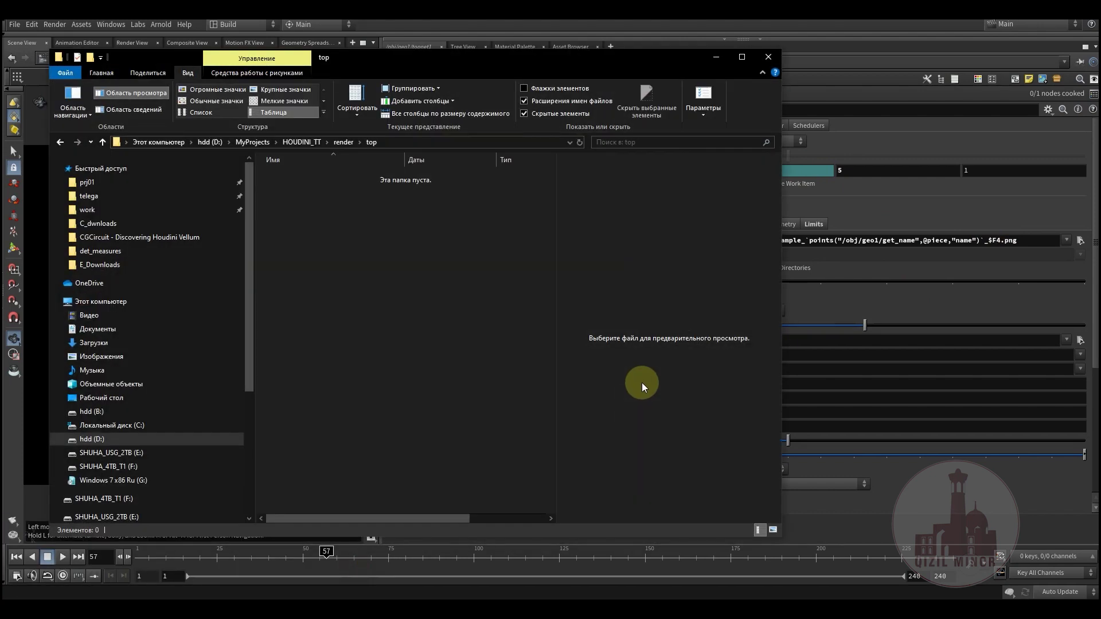
click(718, 59)
right_click(496, 386)
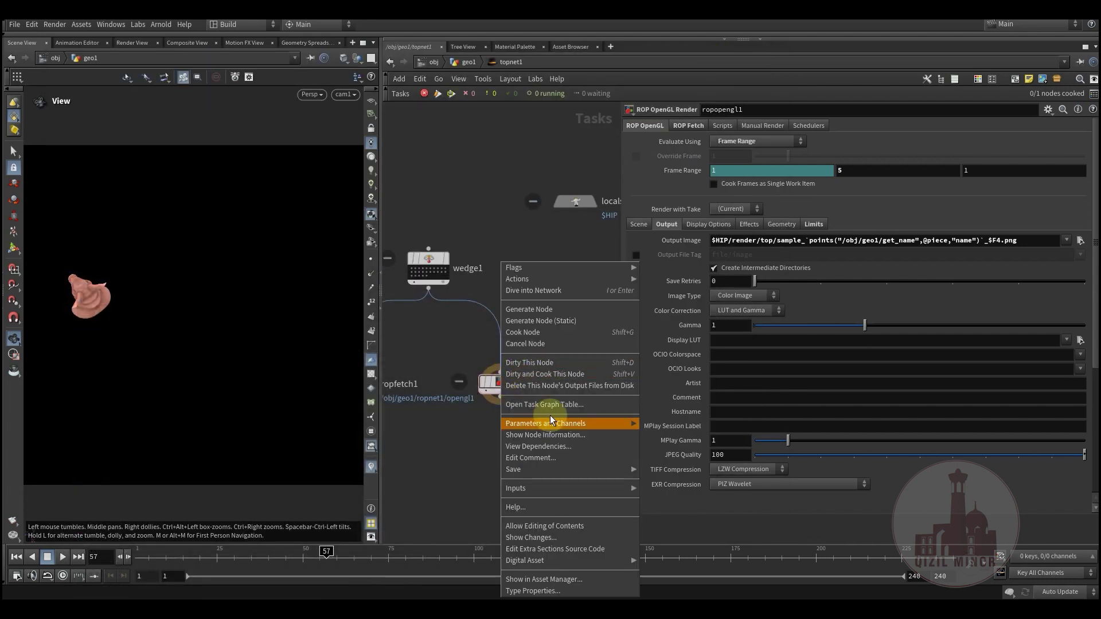
click(566, 319)
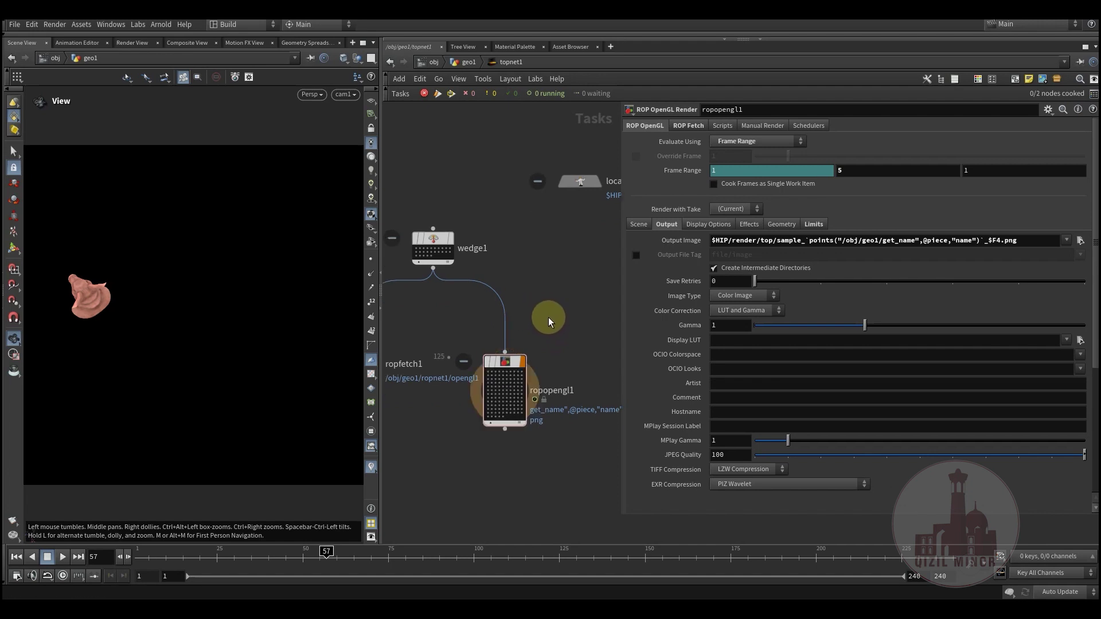
Cook ropopengl1, choosing Save and Continue so the scene is saved first.
right_click(500, 337)
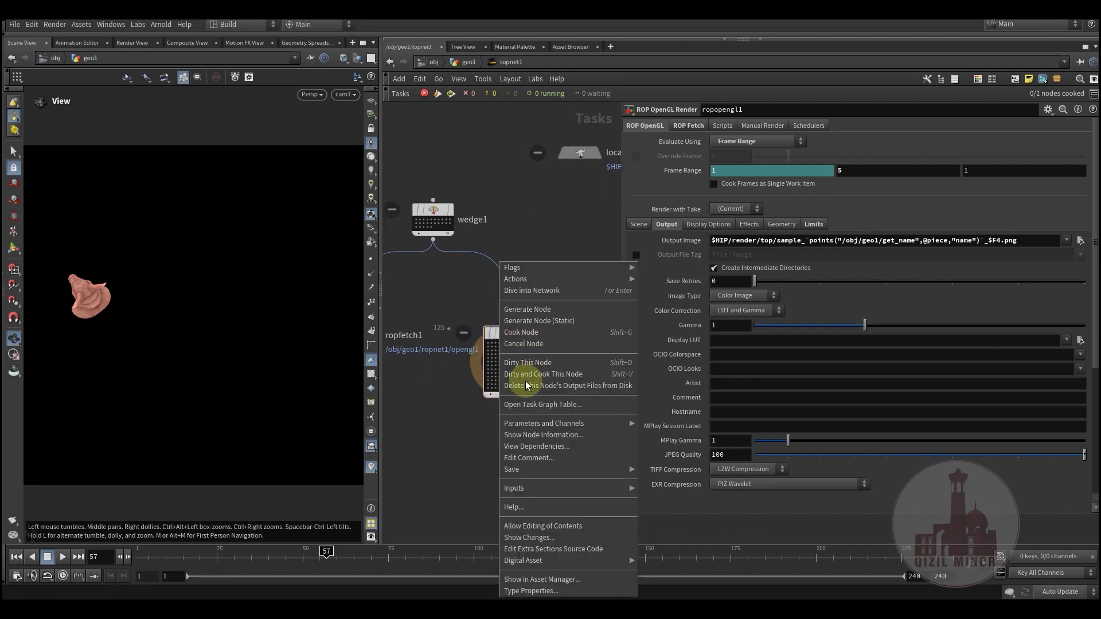
click(542, 333)
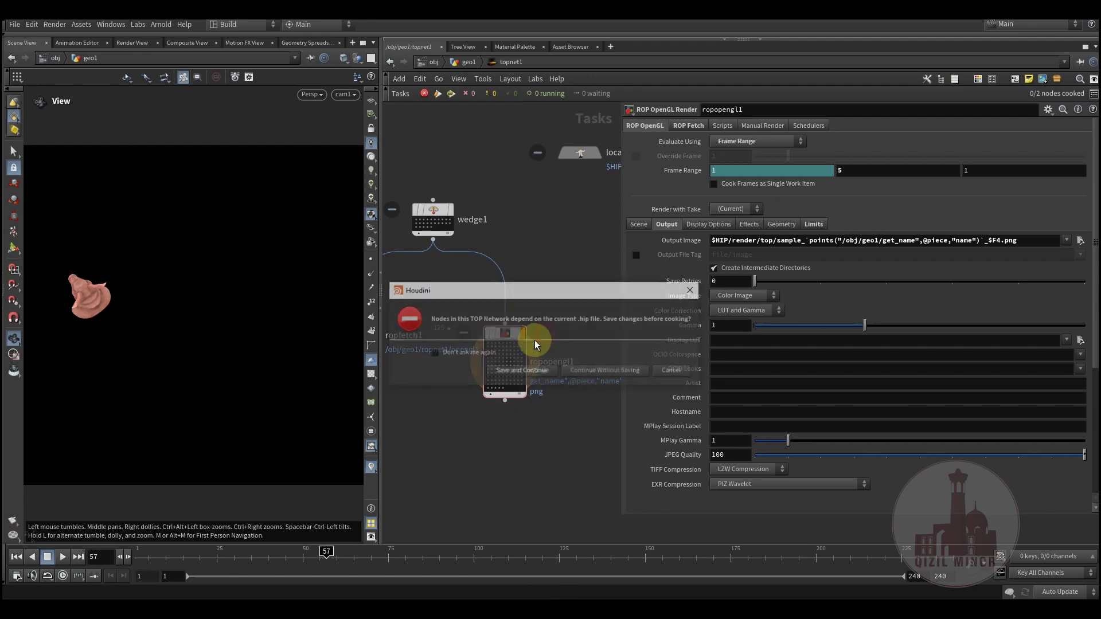
click(543, 371)
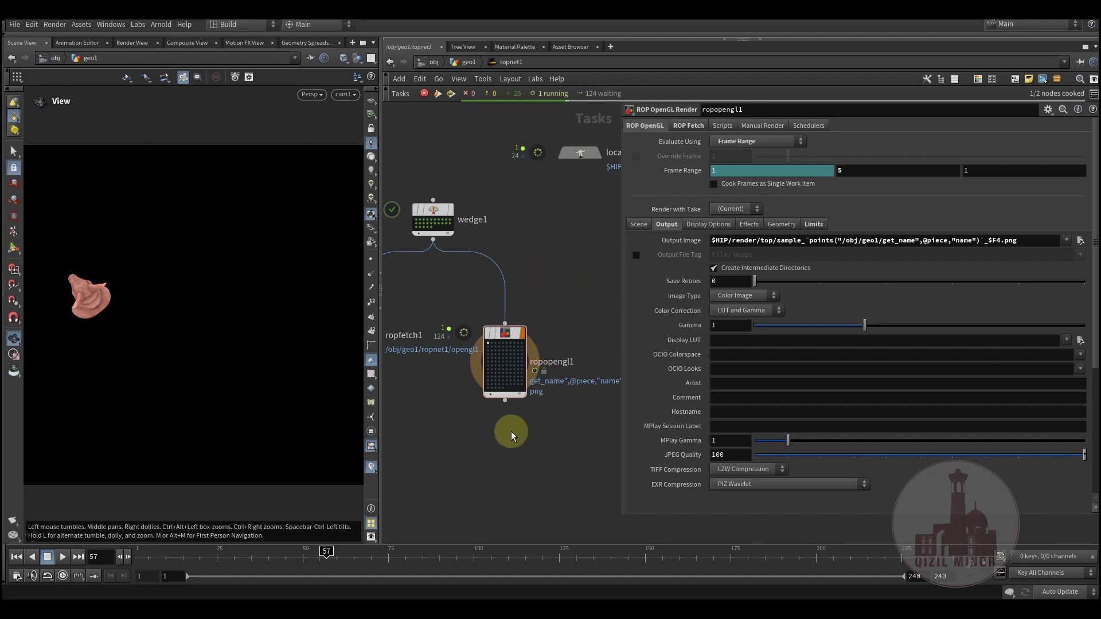
click(241, 597)
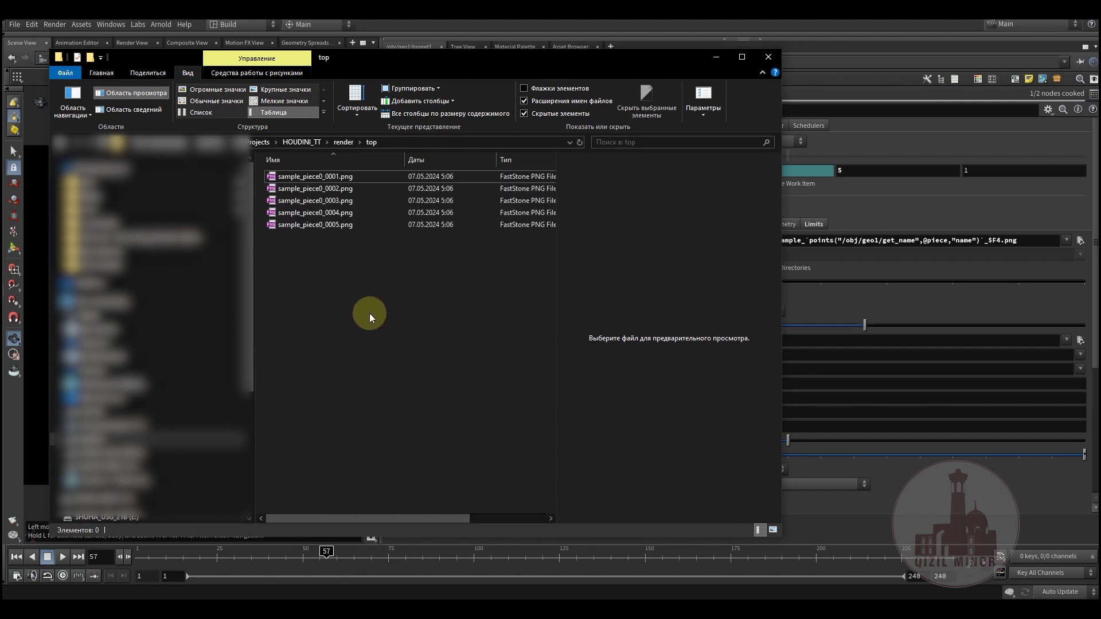
Preview sample_piece0_0001.png through sample_piece0_0005.png in Explorer, then return to Houdini.
click(315, 187)
click(319, 213)
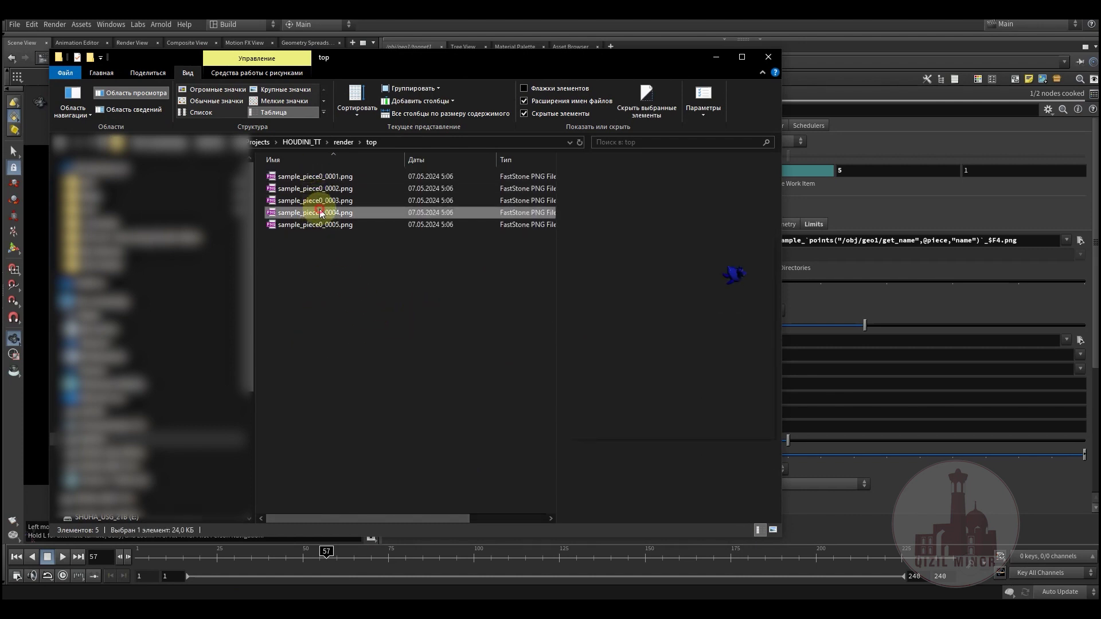
click(316, 225)
click(320, 213)
click(320, 191)
click(319, 177)
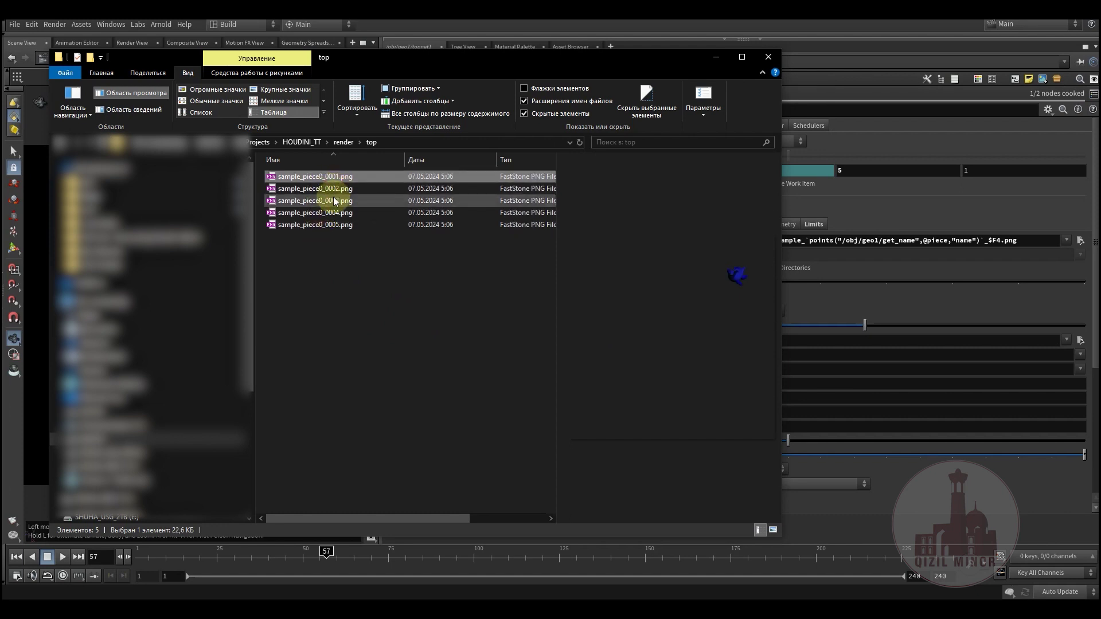
click(333, 190)
click(321, 200)
click(322, 212)
click(323, 226)
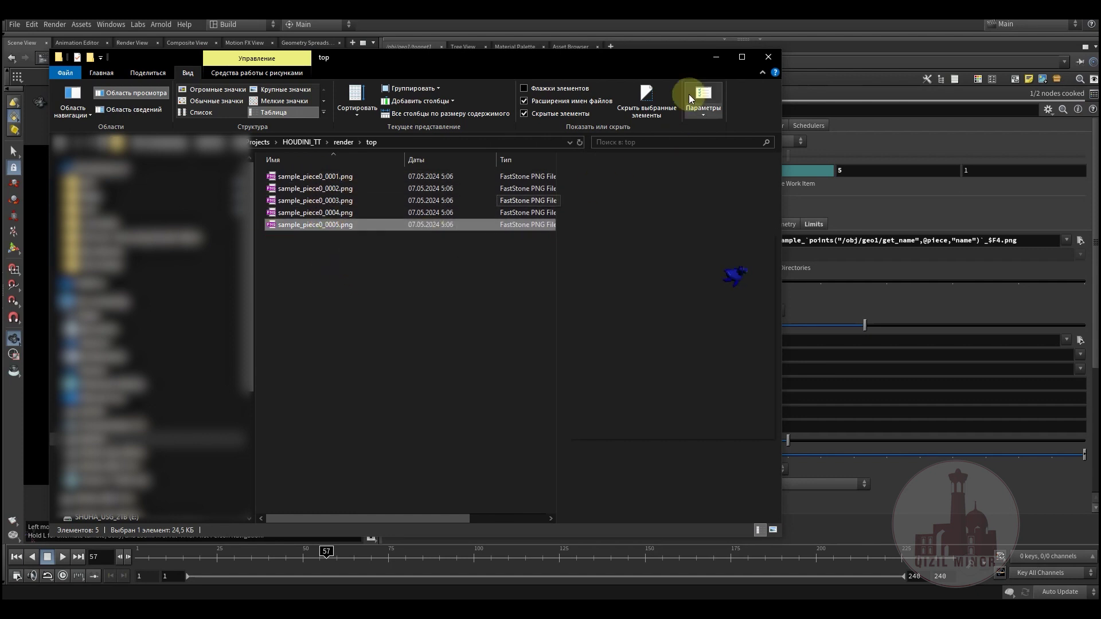
click(717, 58)
middle_drag(415, 414, 464, 402)
Check ropfetch1's Frame Range 1, 5, 1 and its ROP Path /obj/geo1/ropnet1/opengl1.
click(483, 329)
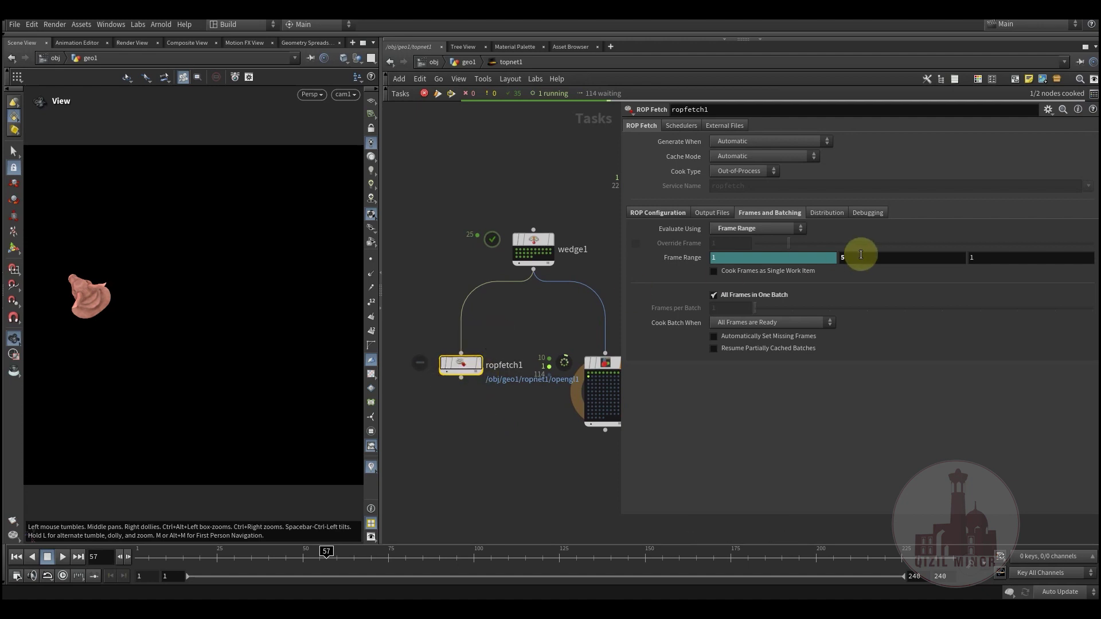
click(663, 213)
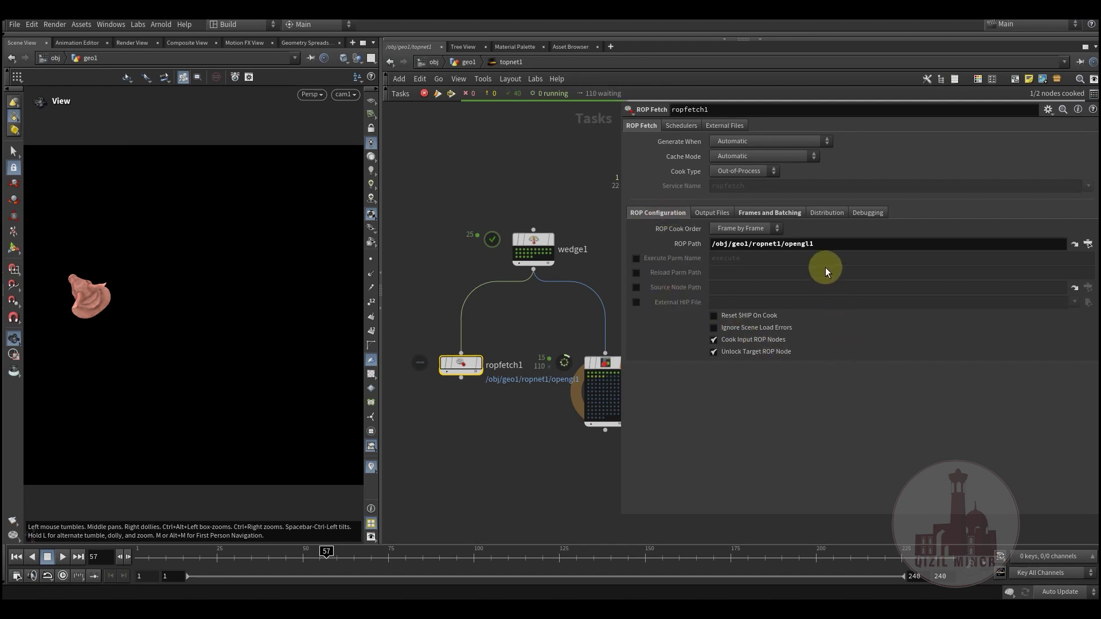
drag(824, 245, 709, 259)
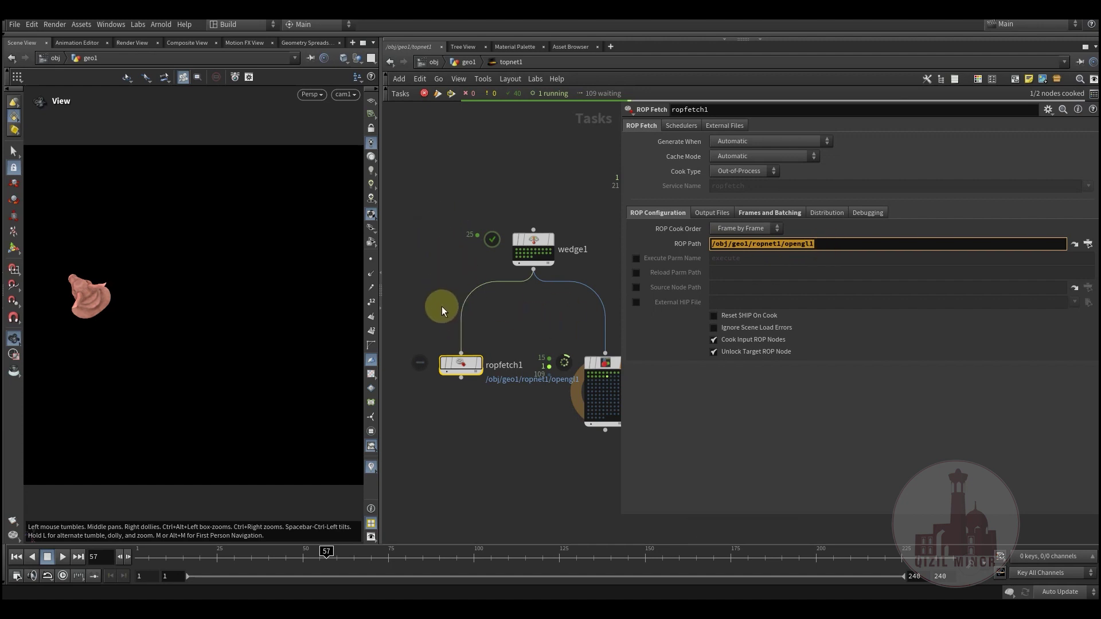
middle_drag(435, 270, 478, 312)
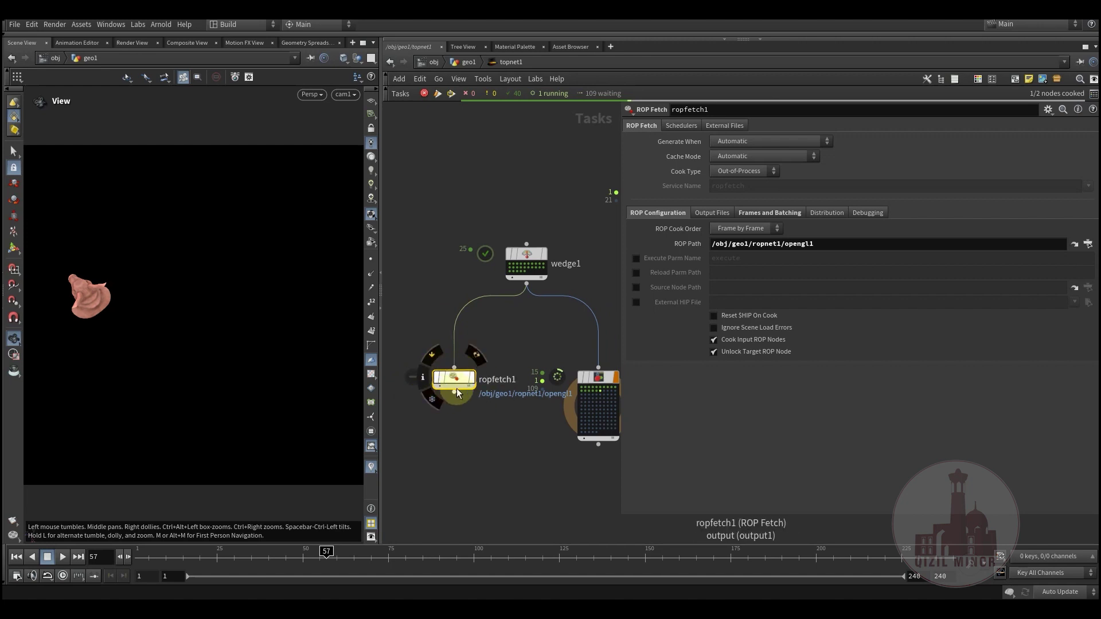
middle_drag(443, 273, 443, 302)
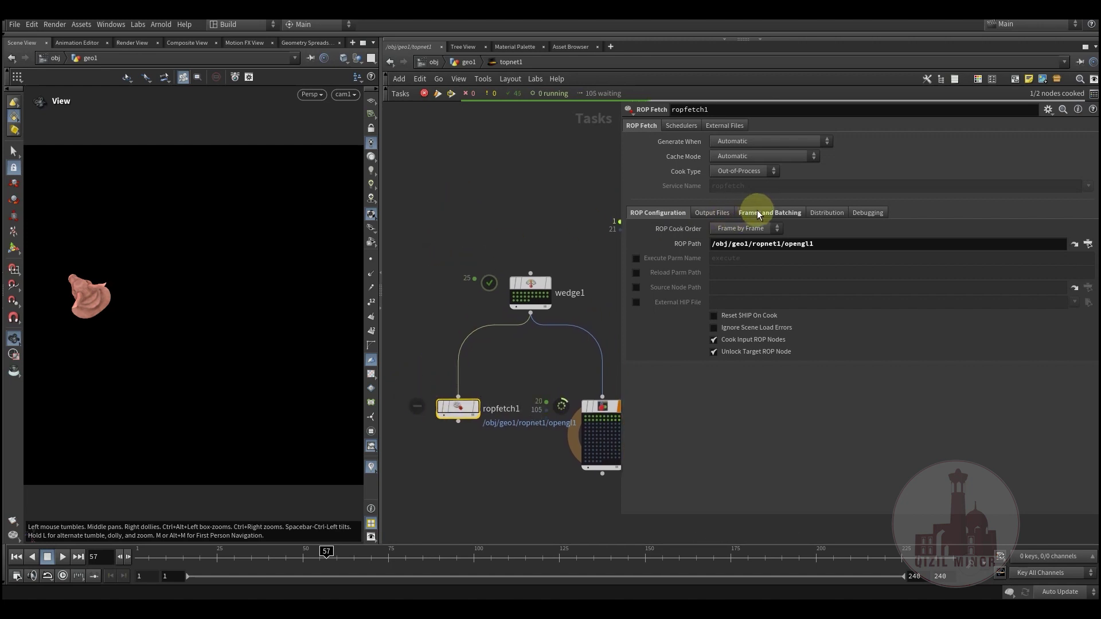
click(772, 213)
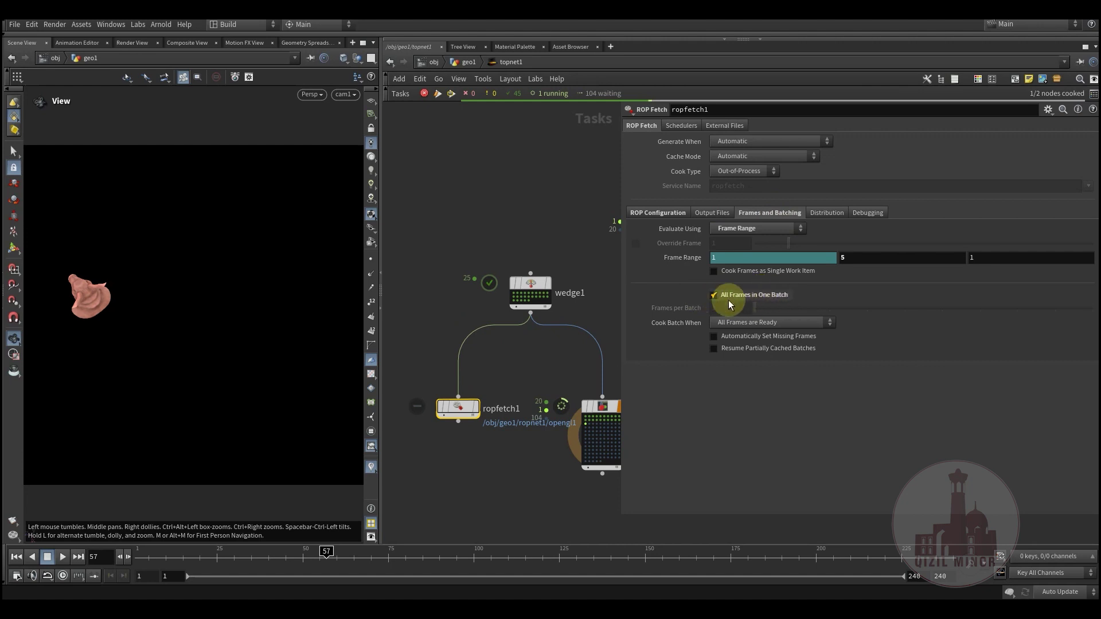
click(657, 212)
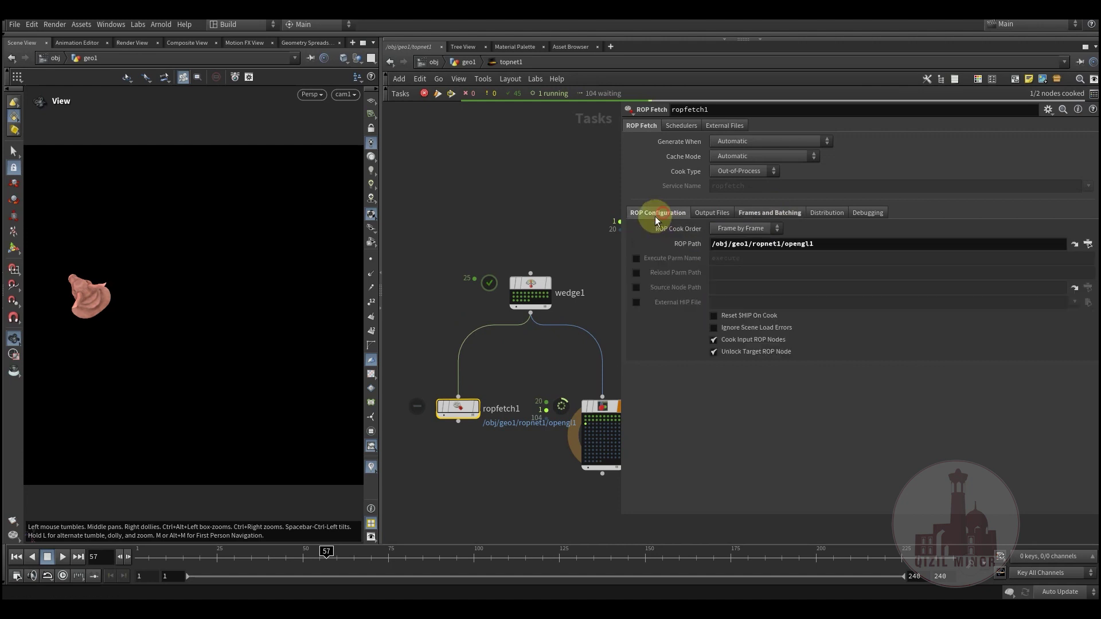
drag(817, 245, 714, 246)
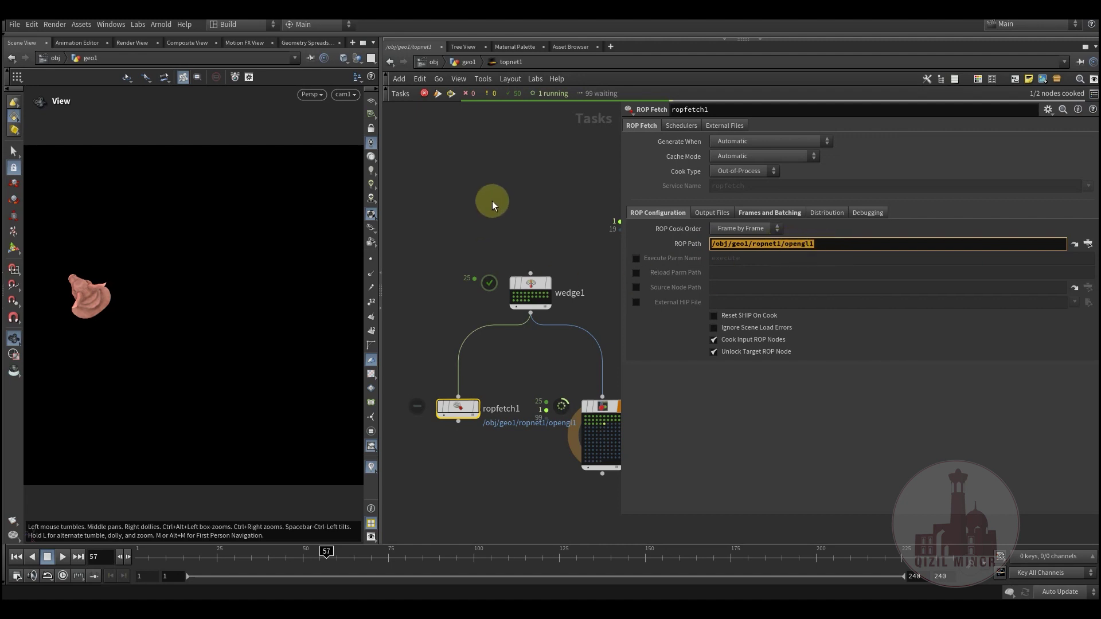
click(758, 213)
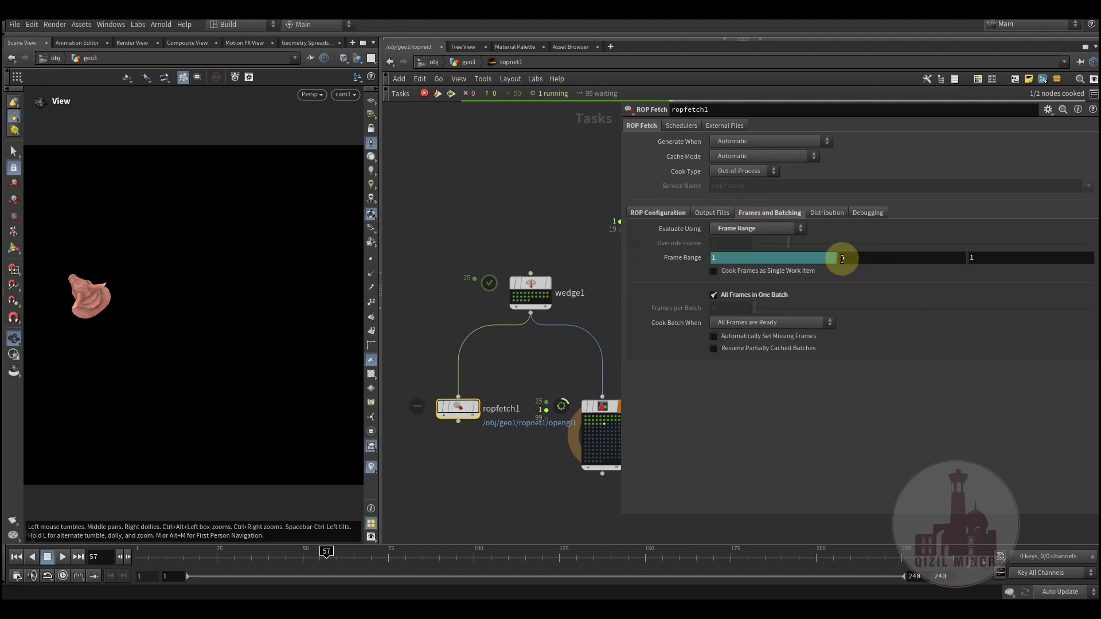
Inside ropnet1, inspect opengl1's End frame expression and evaluated Output Image path, then return to geo1.
click(466, 62)
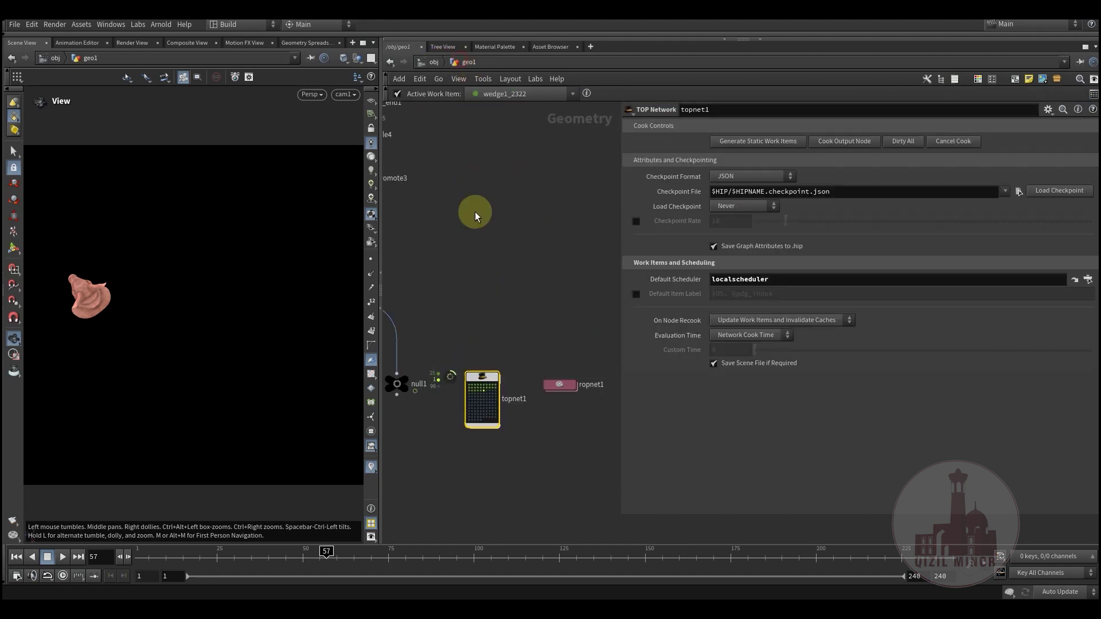
double_click(495, 349)
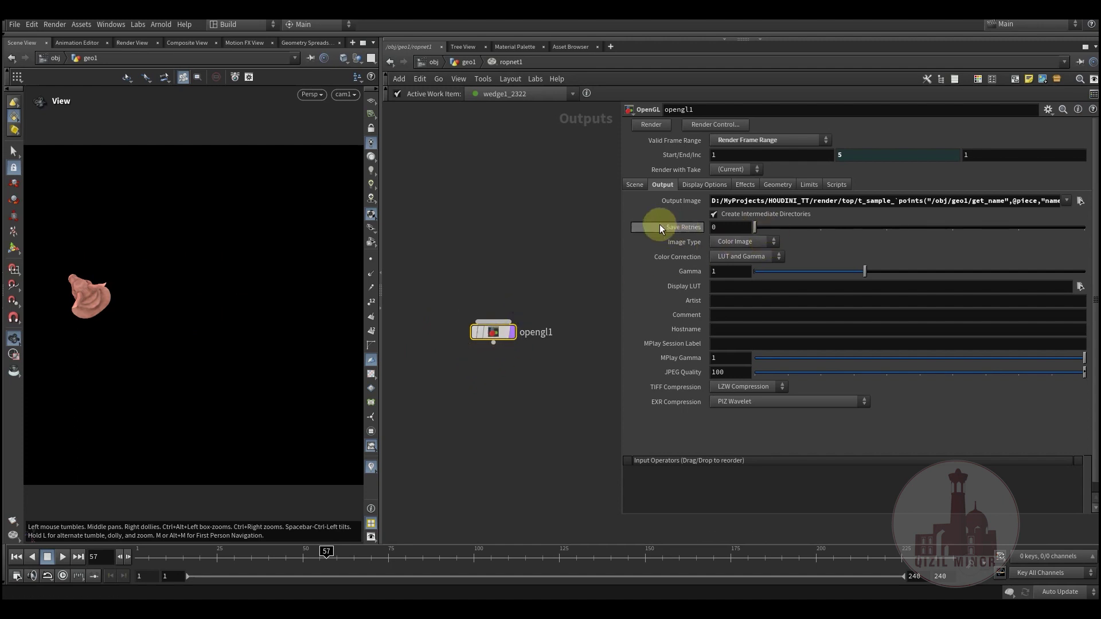
drag(618, 215, 527, 212)
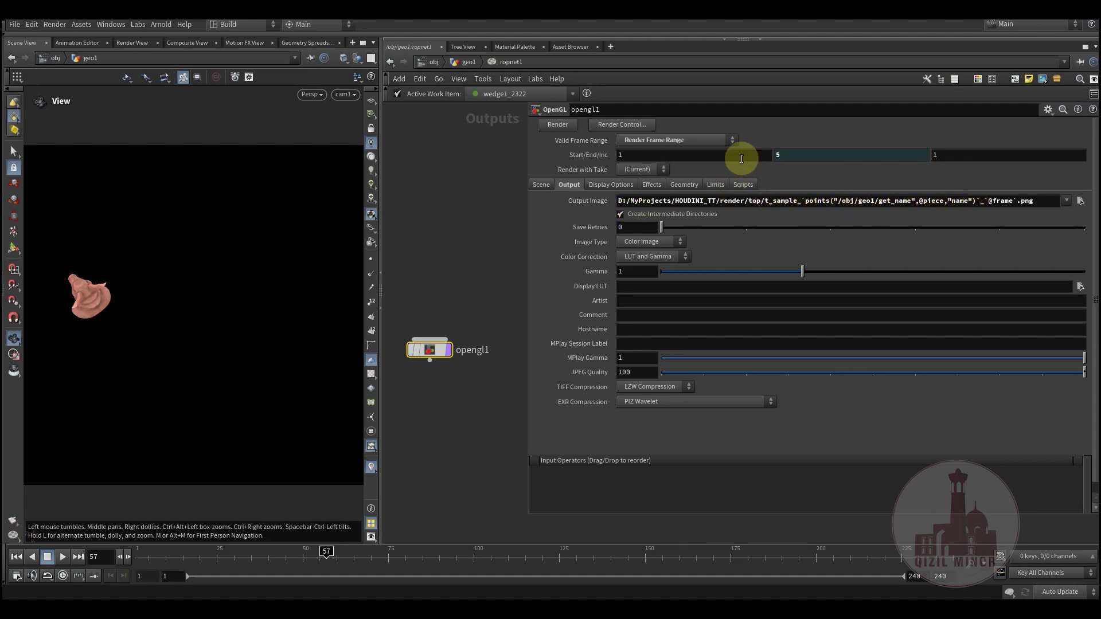
click(589, 158)
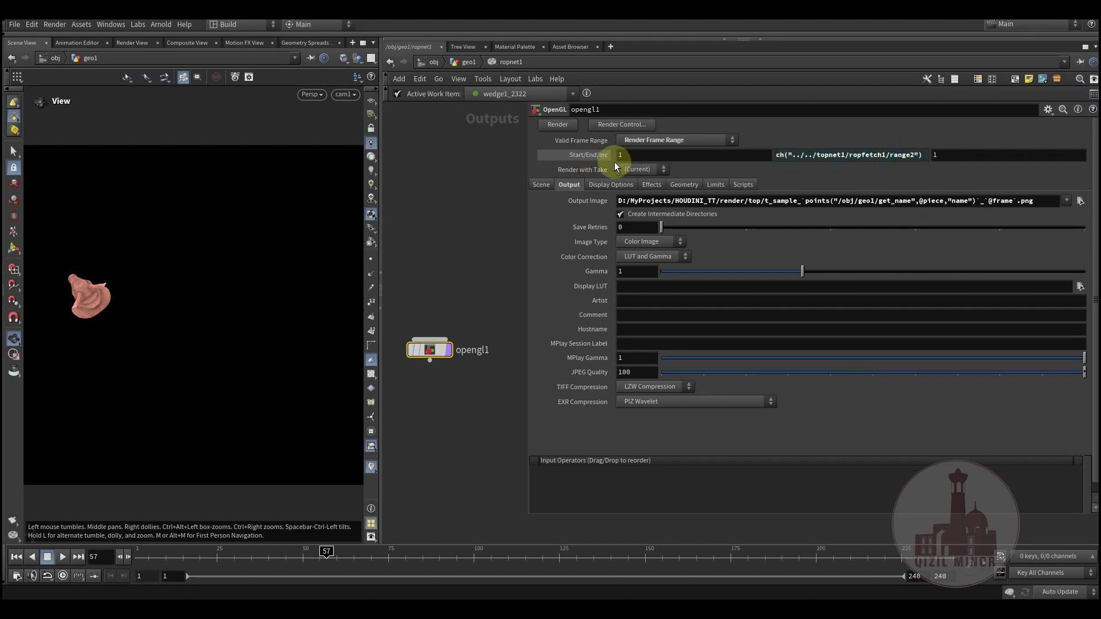
click(592, 155)
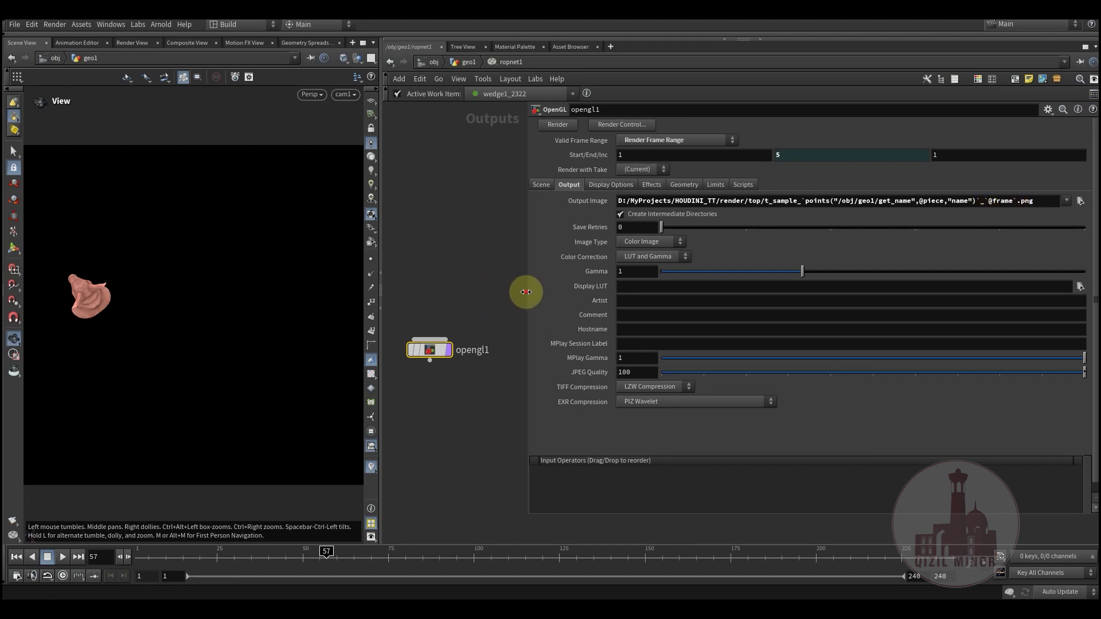
mouse_move(527, 290)
mouse_down()
mouse_move(537, 292)
mouse_move(523, 292)
mouse_up()
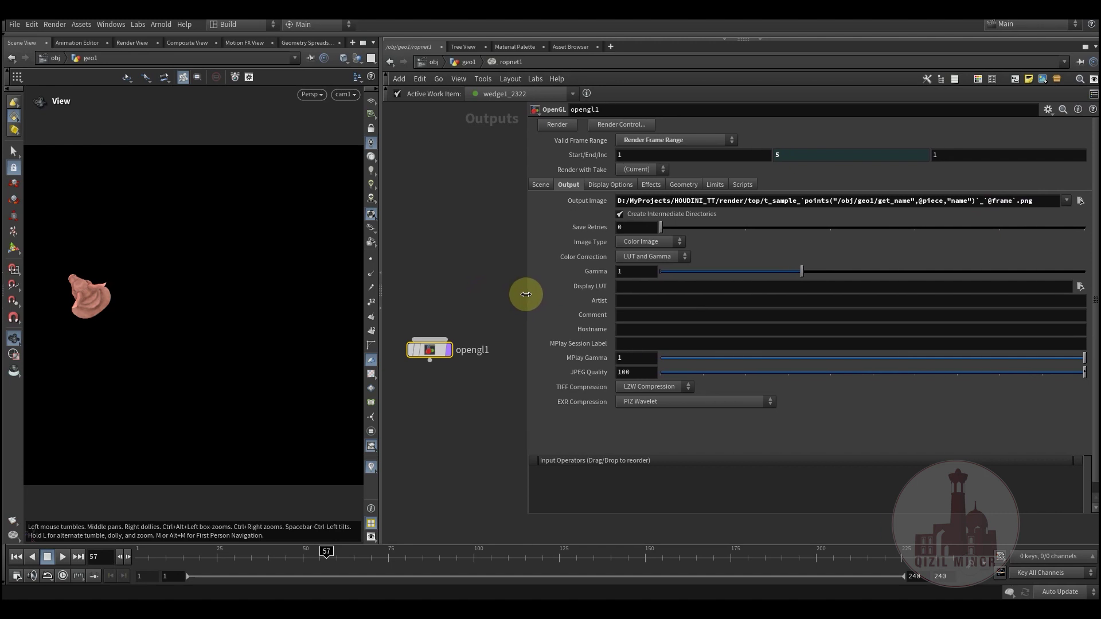
click(577, 202)
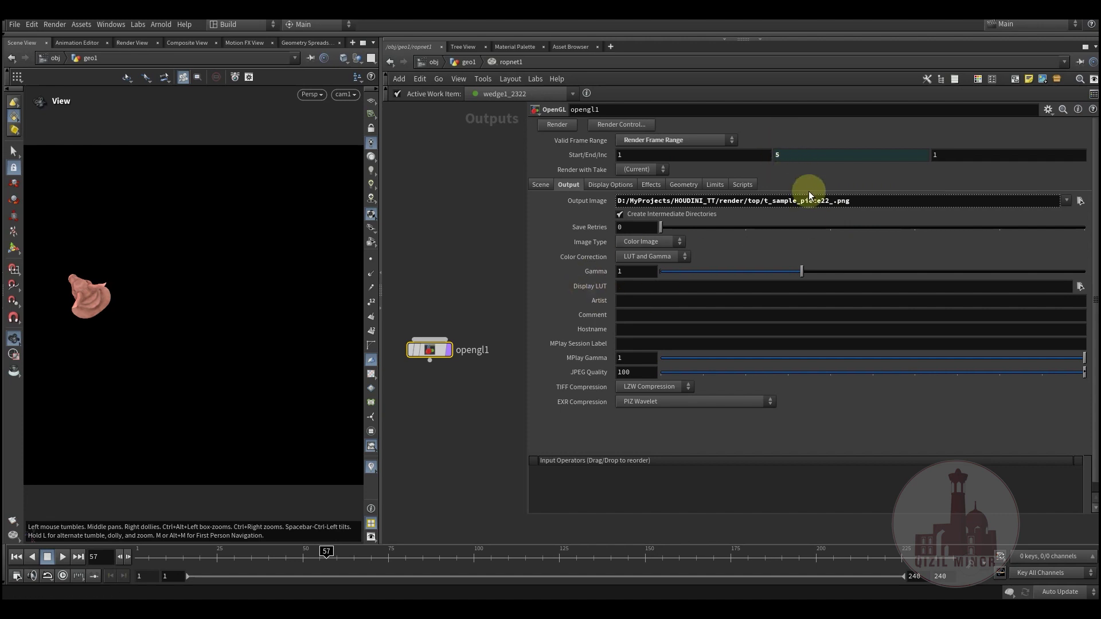
click(468, 62)
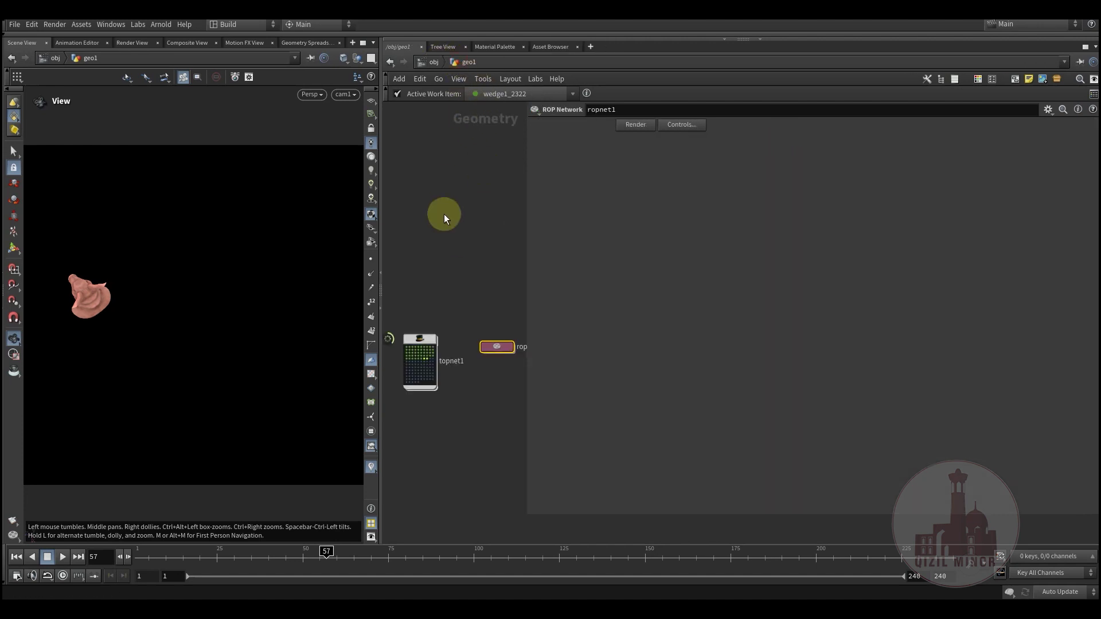
Enter topnet1 and cook ropfetch1 to generate its 125 work items.
double_click(418, 338)
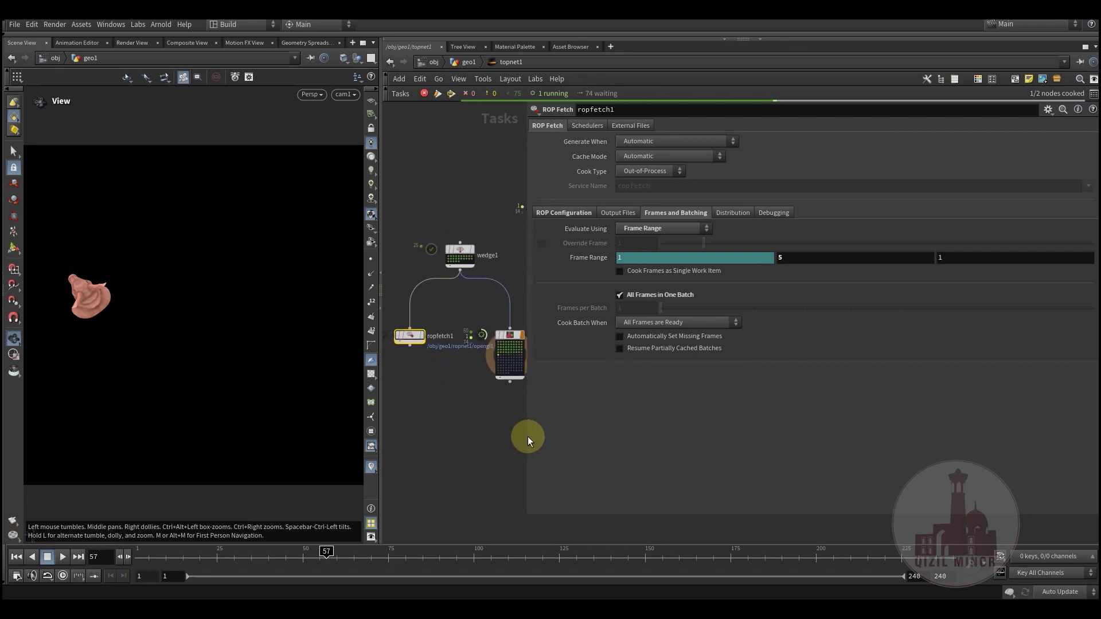
drag(525, 436, 642, 435)
scroll(470, 396, up, 4)
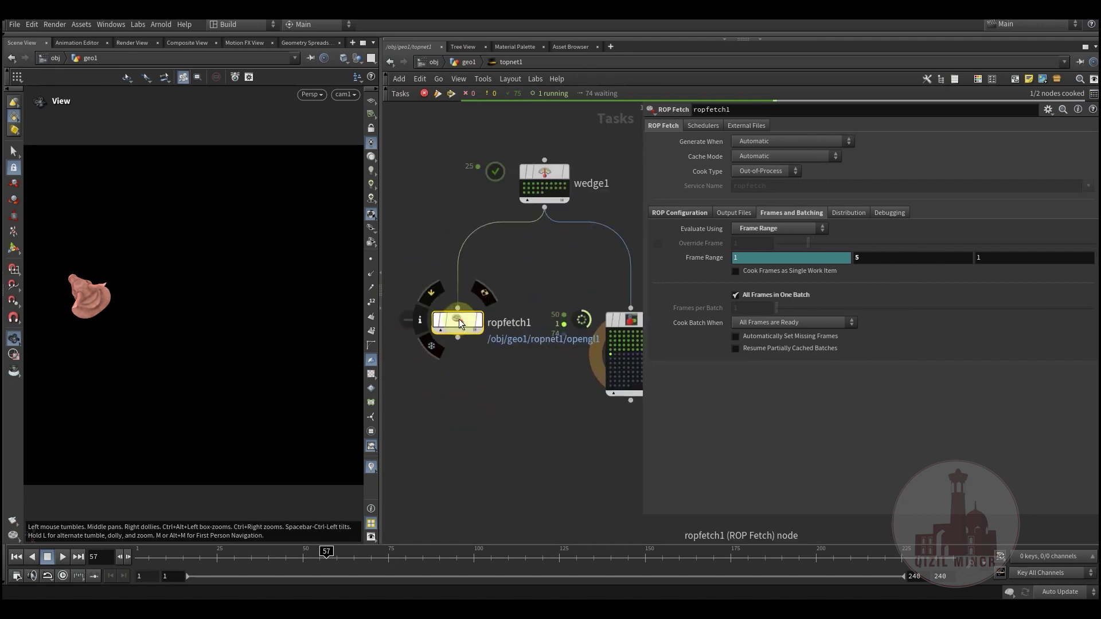
right_click(453, 323)
click(481, 356)
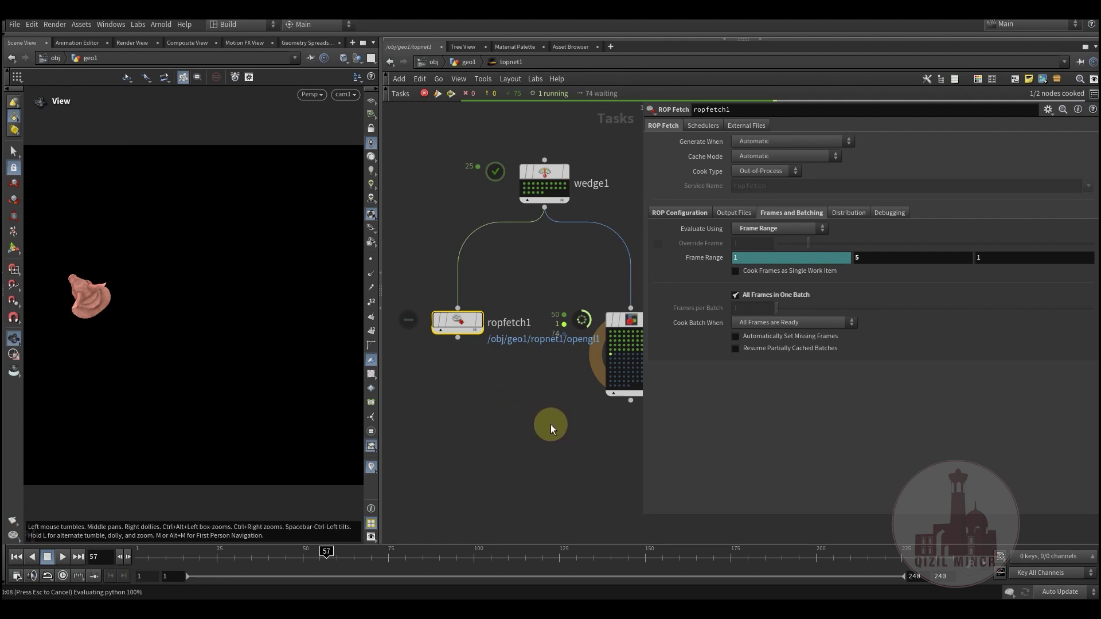
Inspect the info of several ropfetch1 work items, including frame 3 of piece 16.
middle_drag(543, 420, 563, 409)
mouse_move(469, 332)
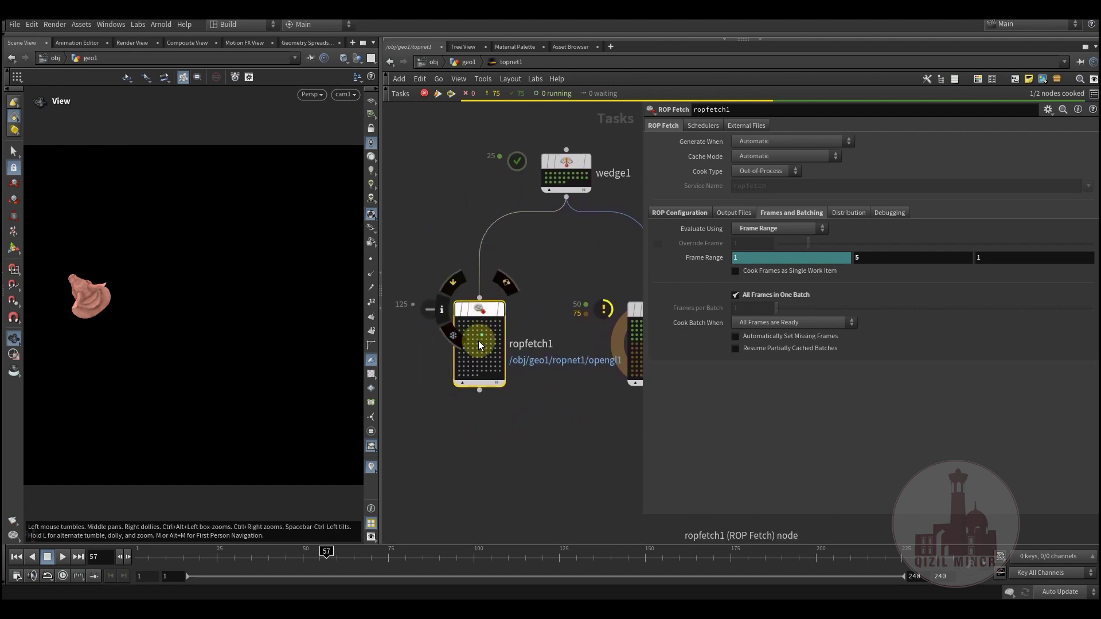
click(484, 355)
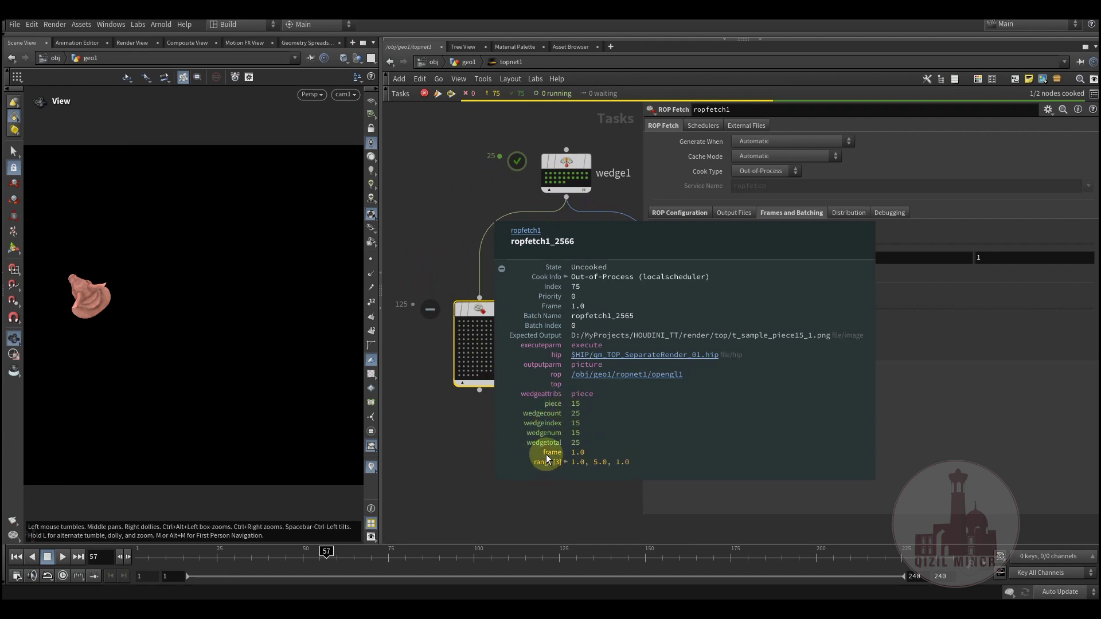
click(469, 359)
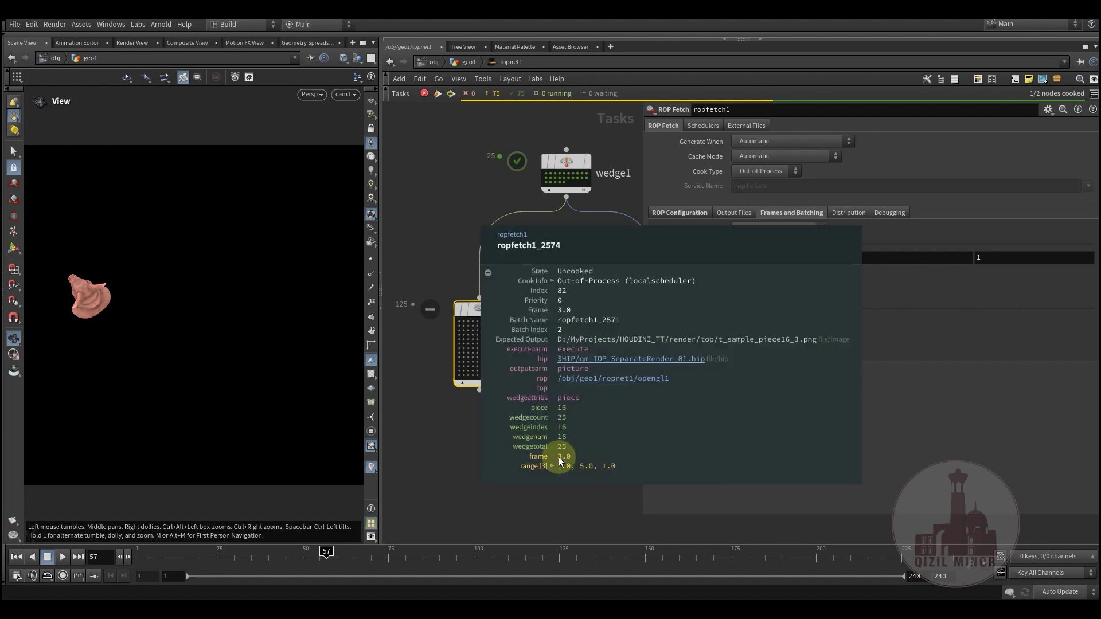
click(466, 340)
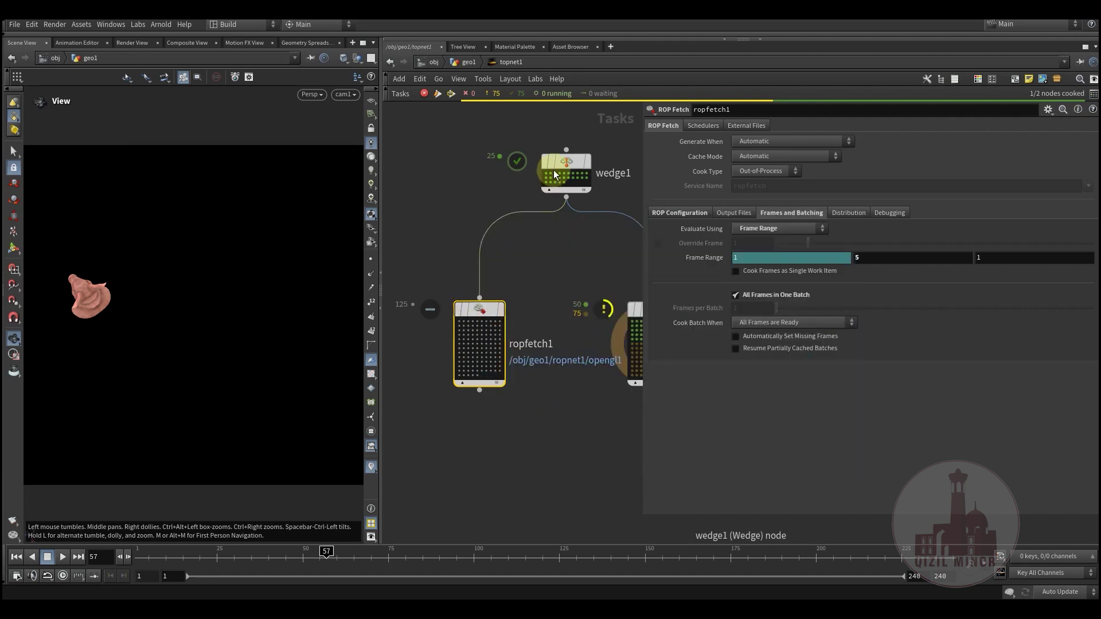
Inspect the first five ropfetch1 work items to see their wedge dependencies.
click(468, 324)
scroll(467, 322, up, 2)
scroll(467, 322, up, 1)
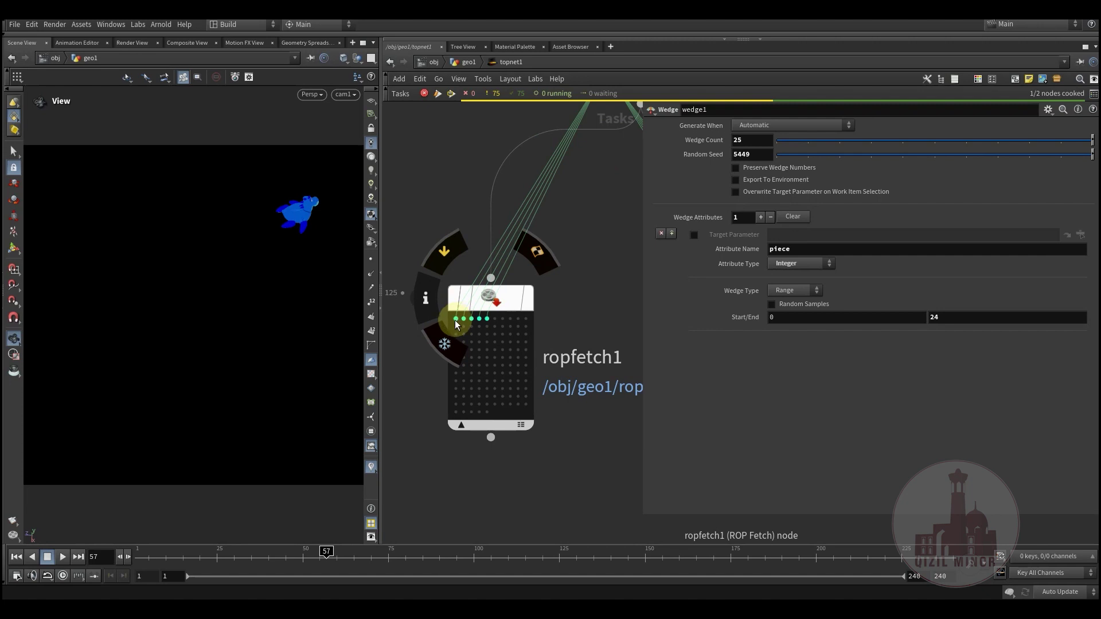
click(456, 320)
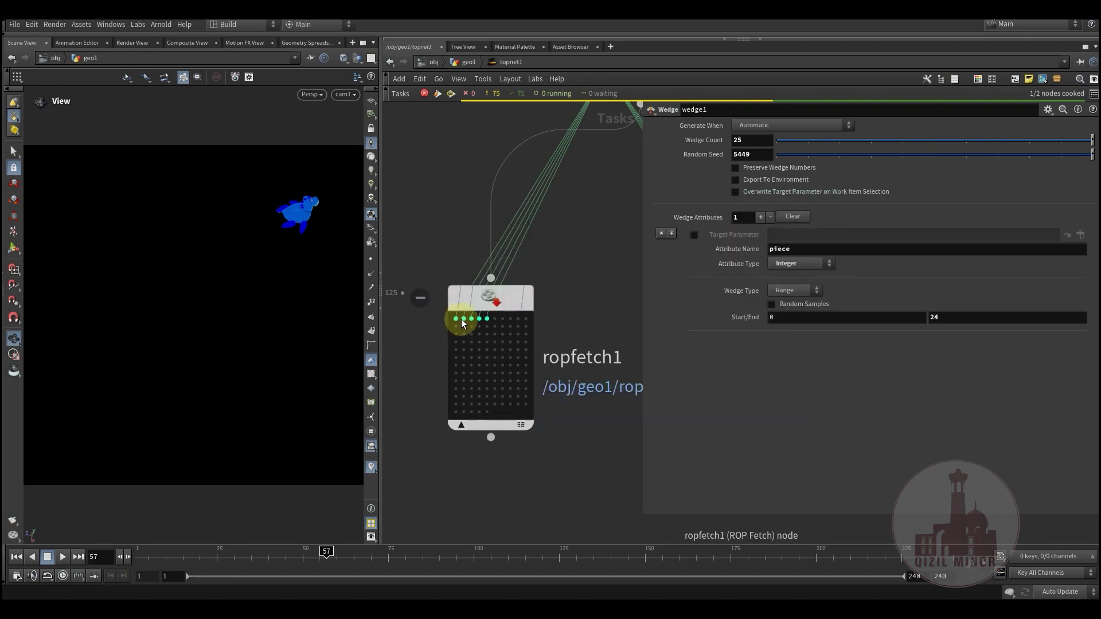
click(463, 319)
click(470, 318)
click(480, 318)
click(487, 318)
Cook the ropopengl1 node and accept the save warning so its render starts.
middle_drag(518, 479, 504, 466)
scroll(503, 466, down, 3)
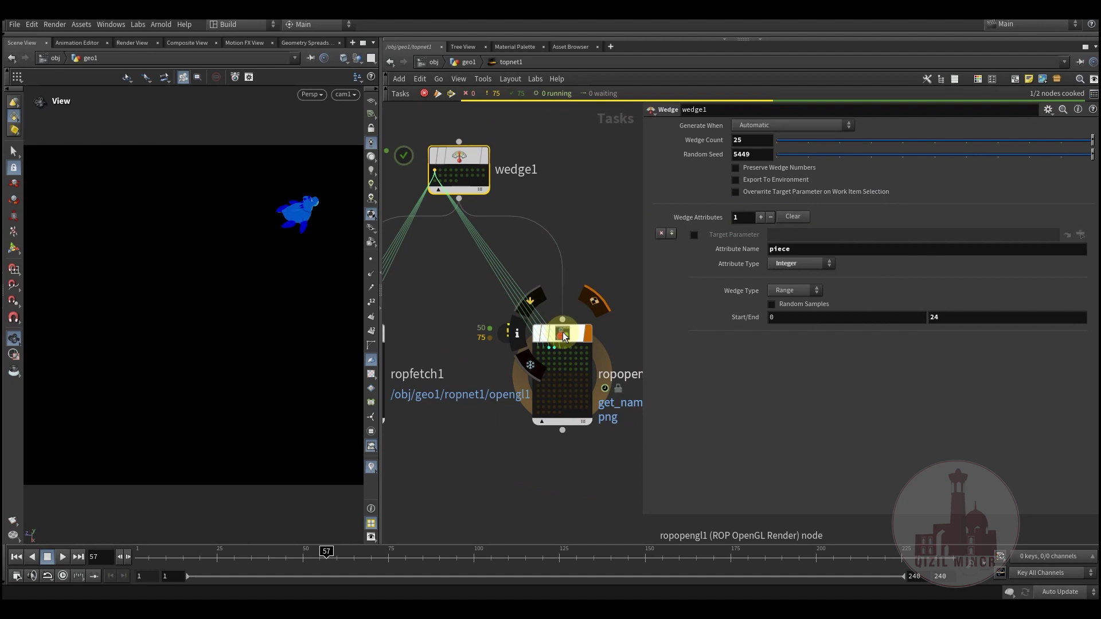
right_click(563, 332)
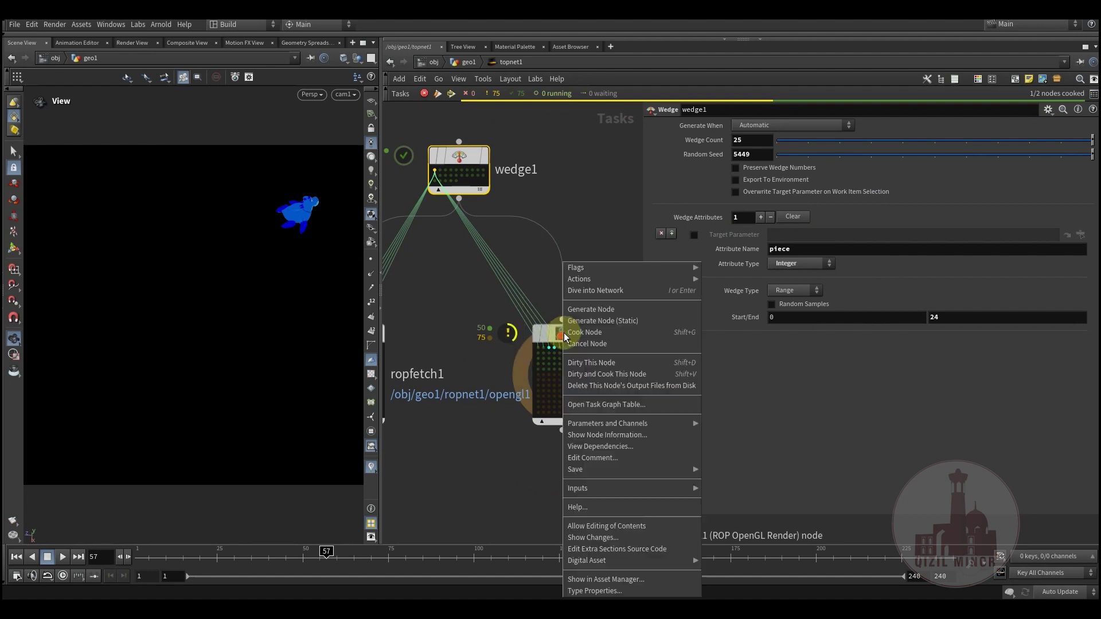
click(615, 332)
click(599, 372)
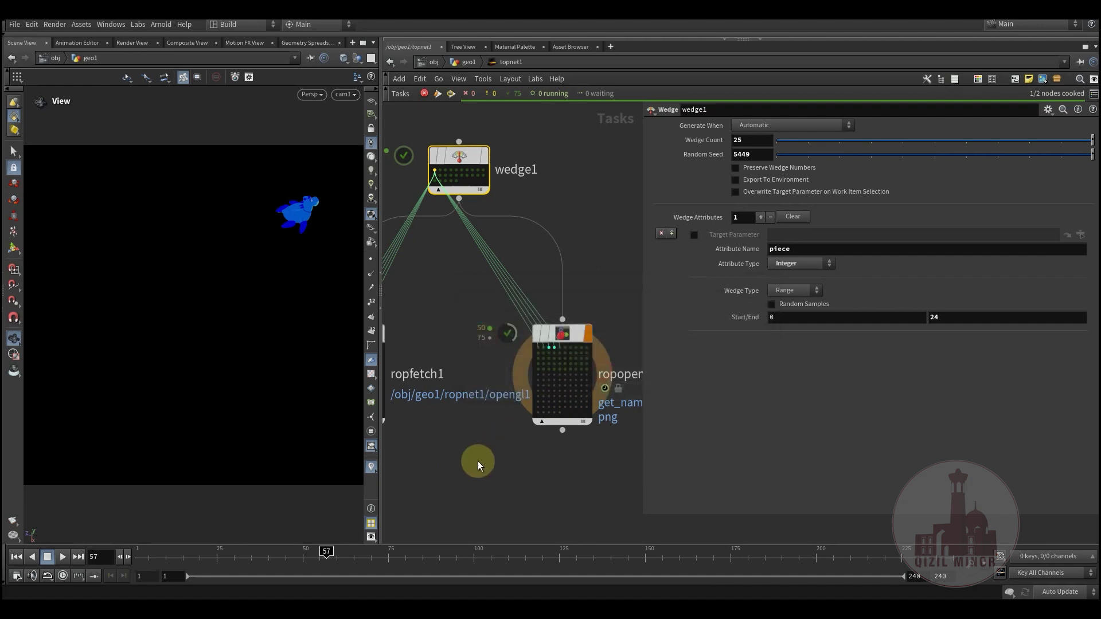
middle_drag(457, 467, 569, 429)
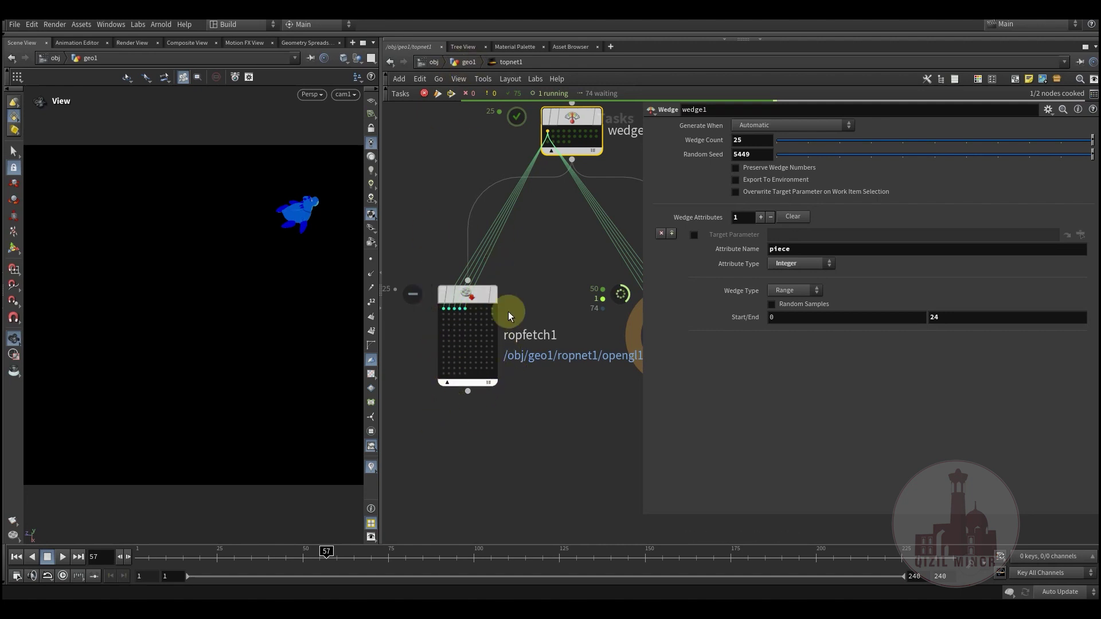
Check ropfetch1's ROP Configuration, whose ROP Path points to /obj/geo1/ropnet1/opengl1.
click(475, 321)
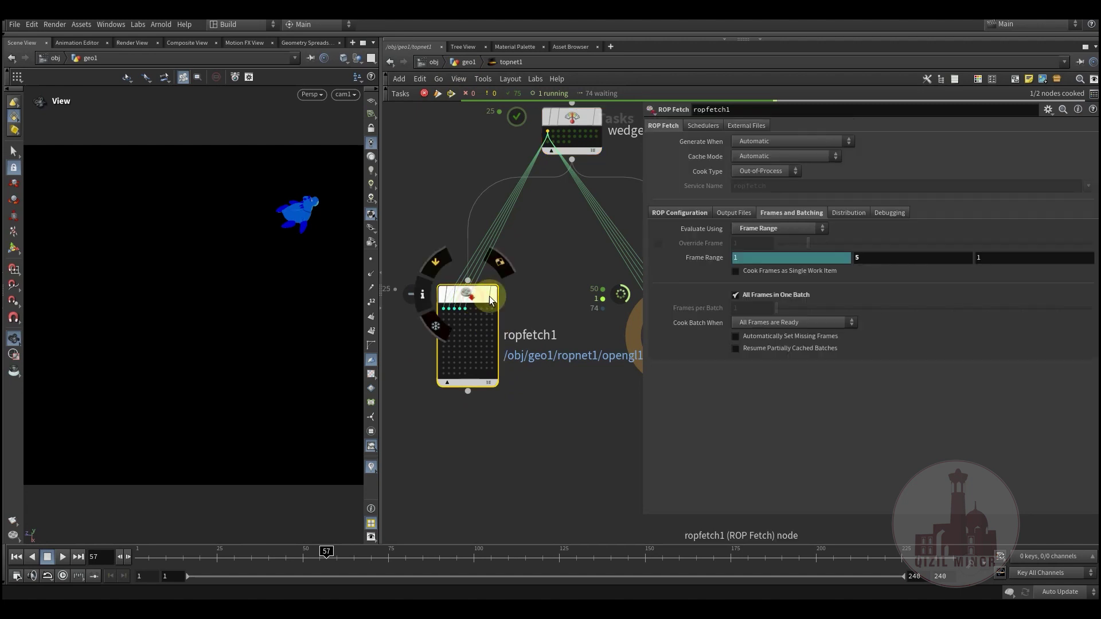
click(683, 212)
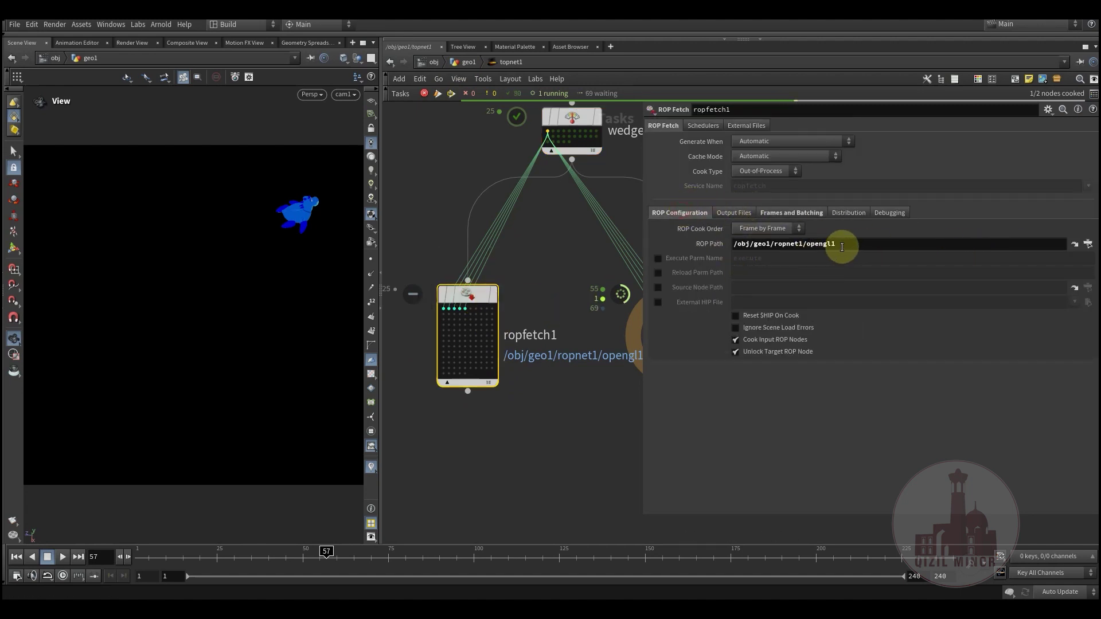
drag(849, 246, 727, 246)
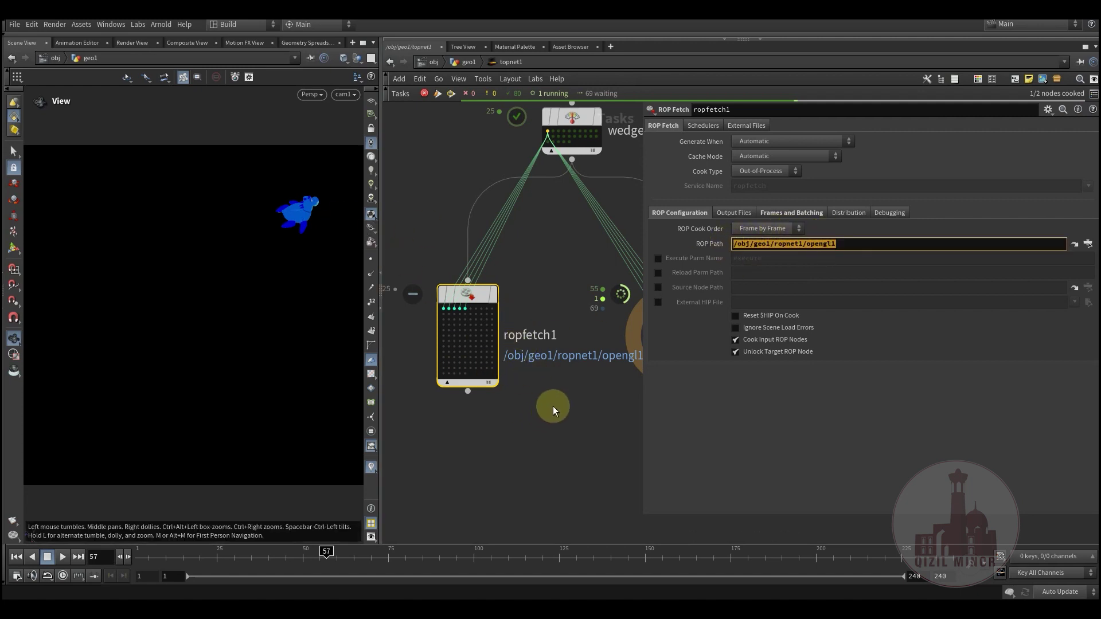
click(851, 247)
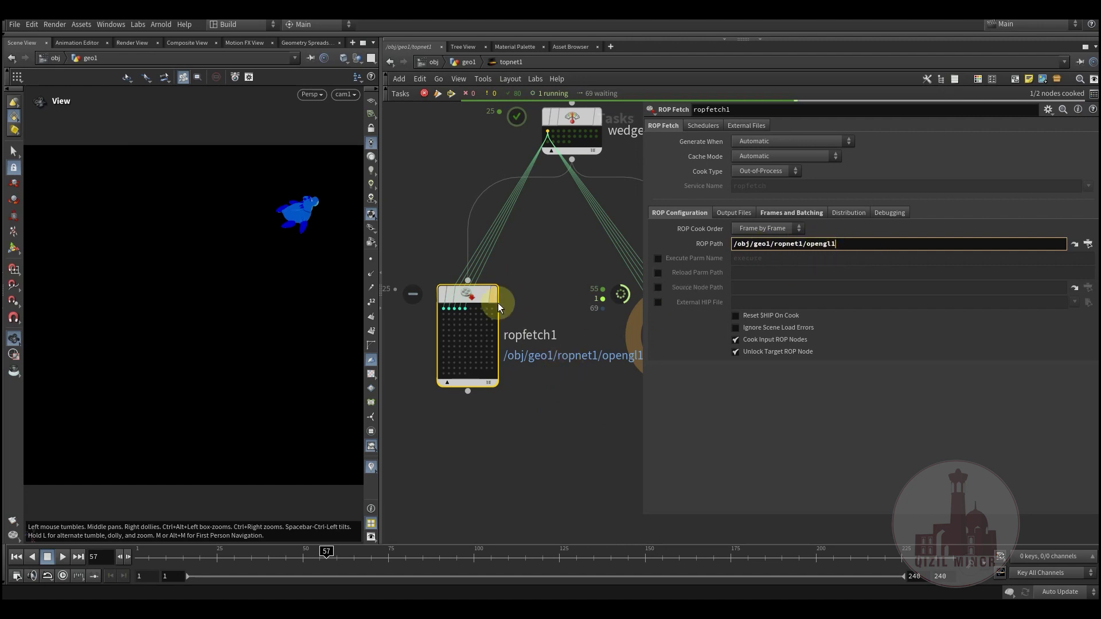
mouse_move(455, 285)
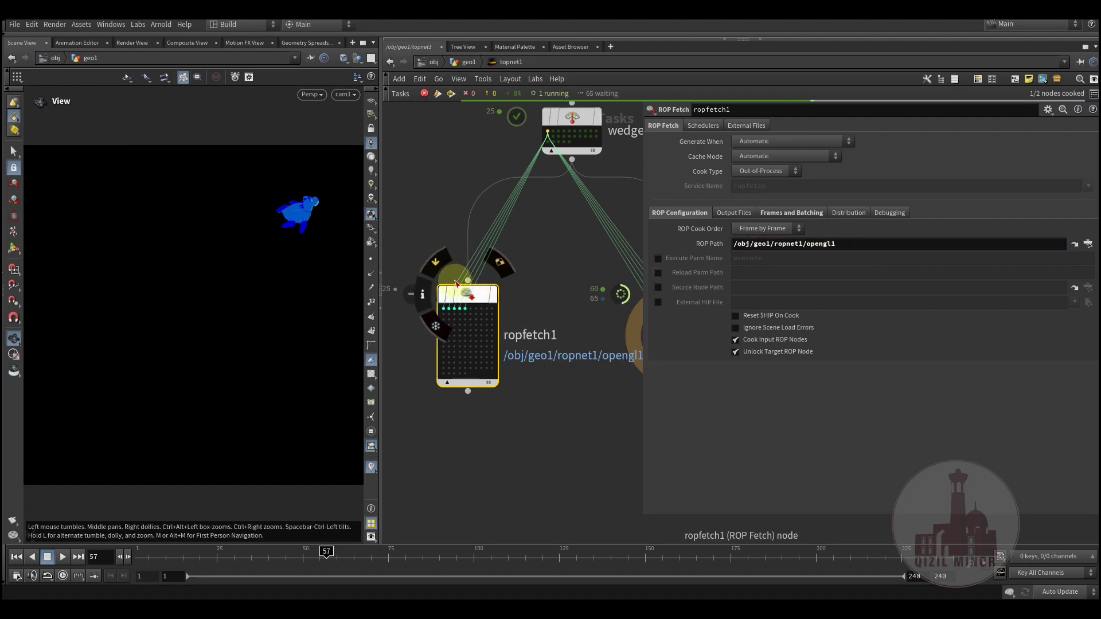
middle_drag(477, 314, 445, 318)
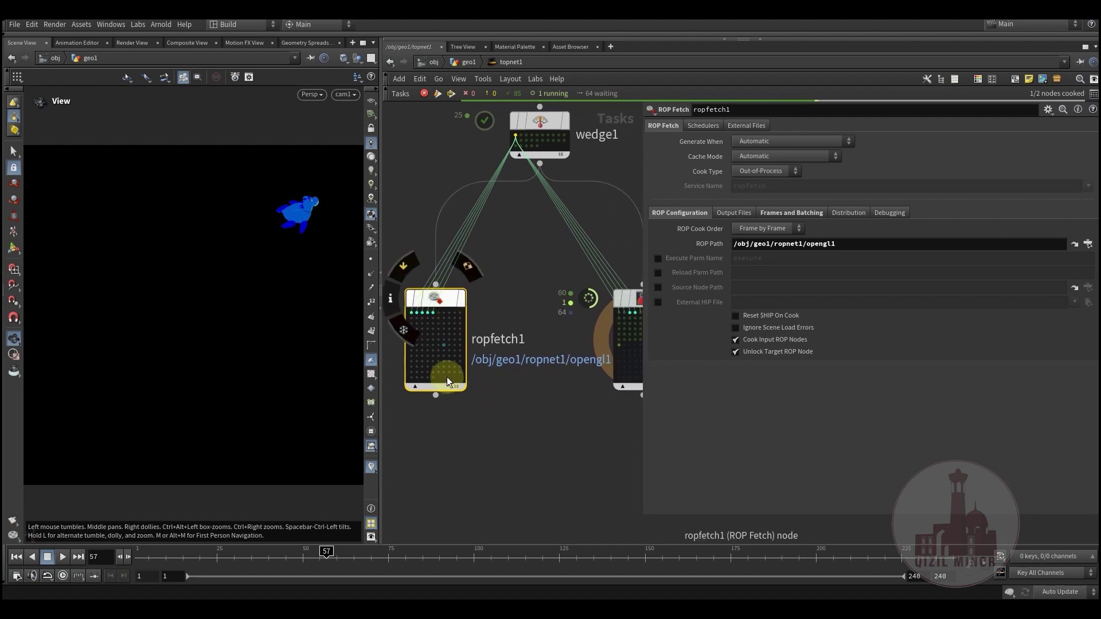
middle_drag(504, 422, 528, 422)
Line up ropfetch1 and ropopengl1 side by side in a row under wedge1.
click(531, 407)
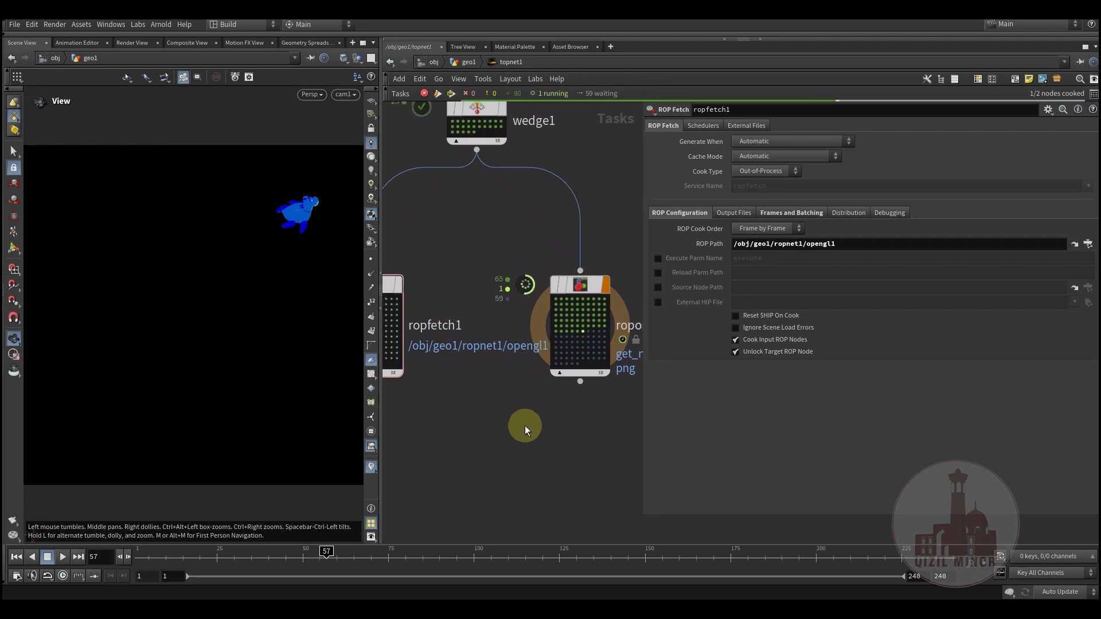
scroll(525, 426, down, 3)
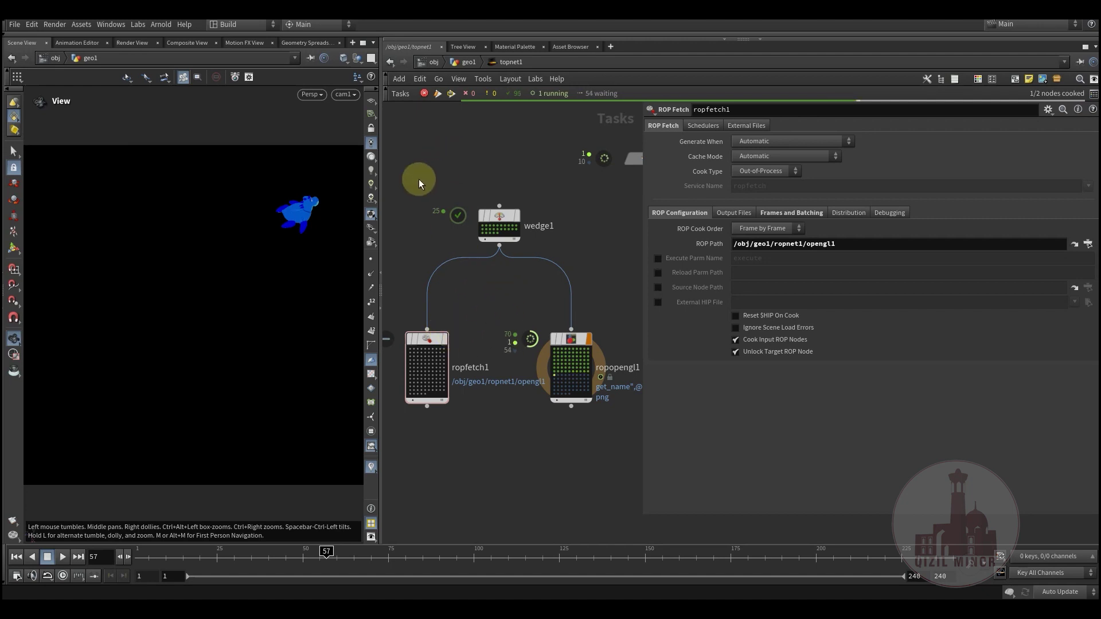
drag(401, 178, 573, 439)
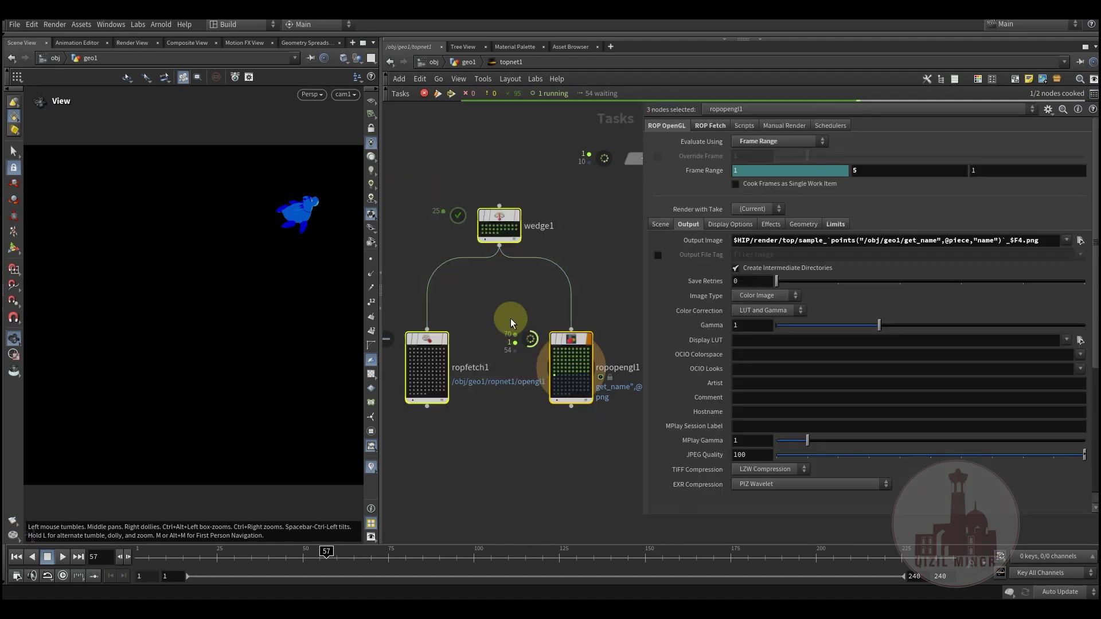
click(489, 283)
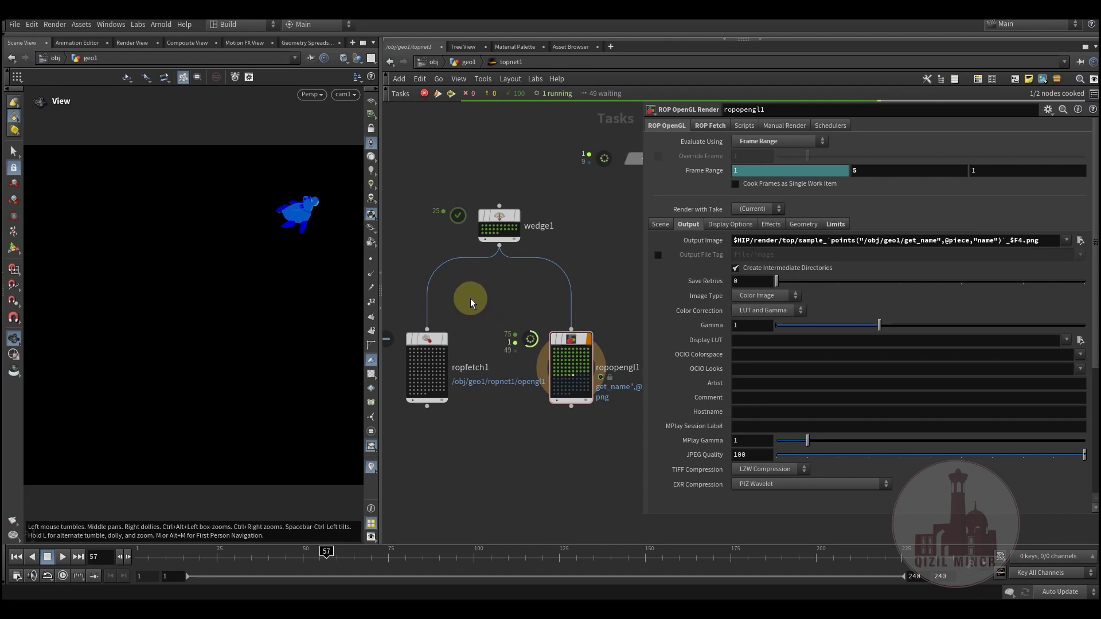
drag(443, 329, 470, 381)
mouse_move(569, 339)
drag(570, 338, 544, 308)
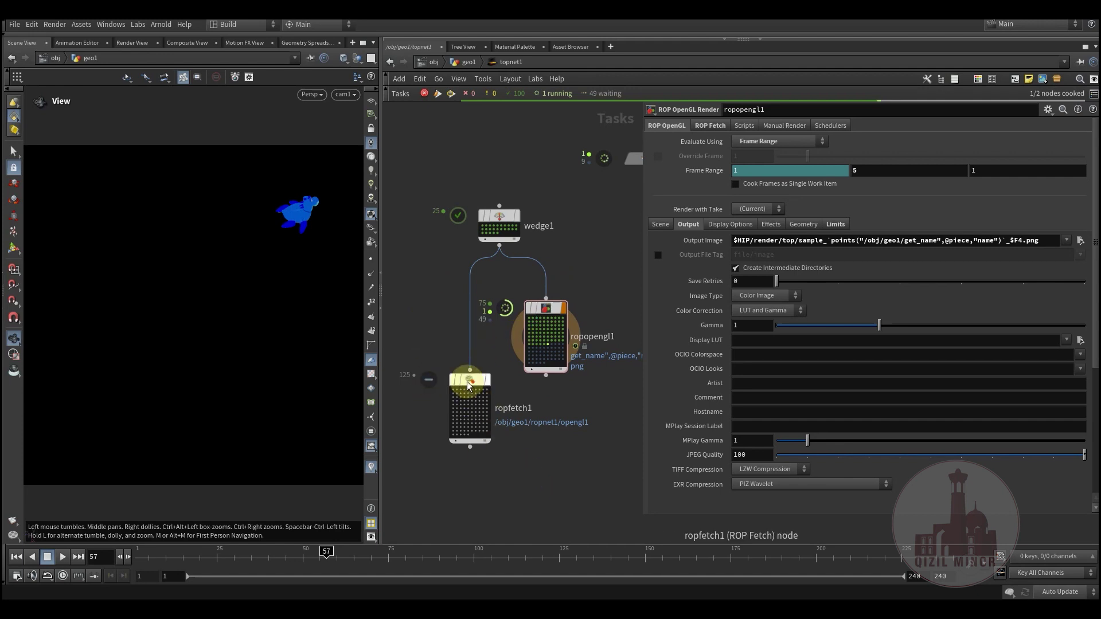
drag(467, 380, 429, 329)
drag(540, 325, 564, 330)
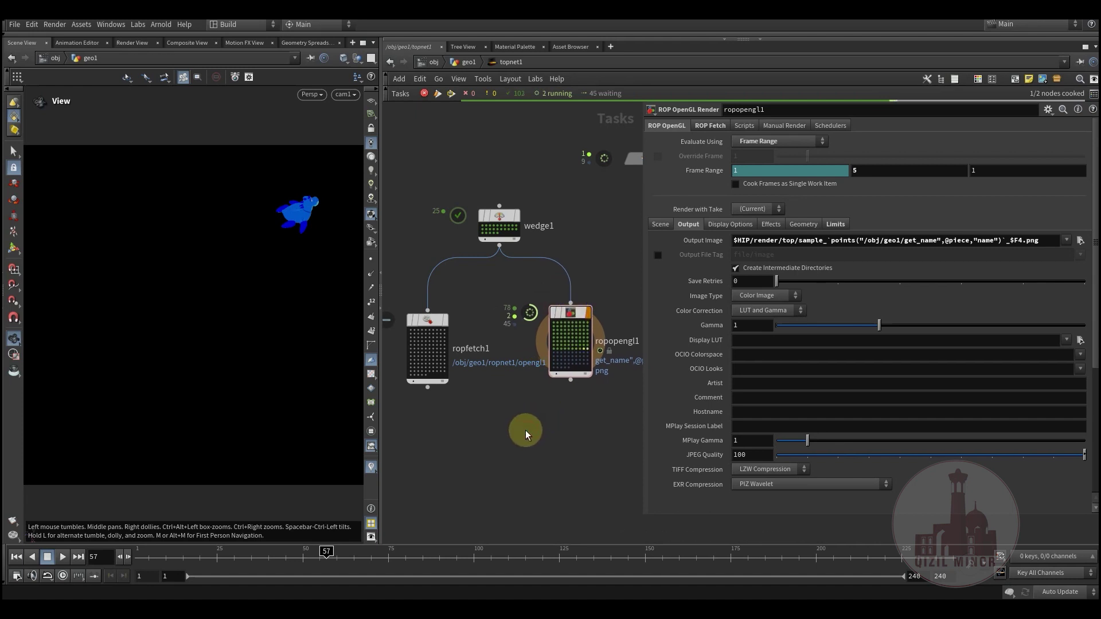
Box-select wedge1, ropfetch1 and ropopengl1 together.
middle_drag(489, 442, 501, 442)
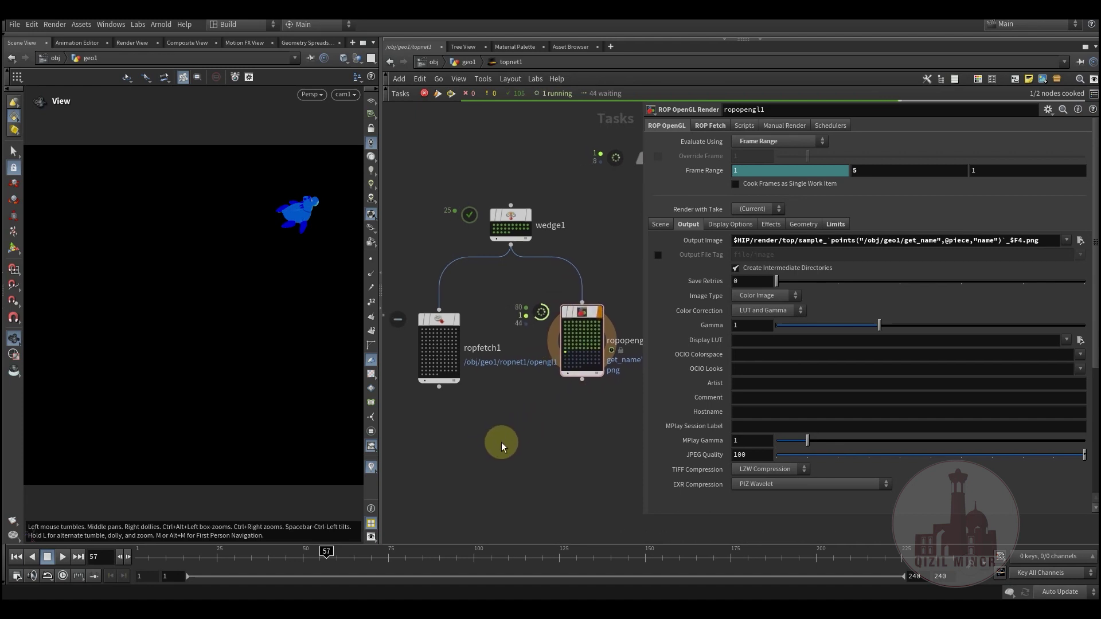
drag(411, 175, 600, 435)
click(561, 457)
drag(401, 187, 601, 445)
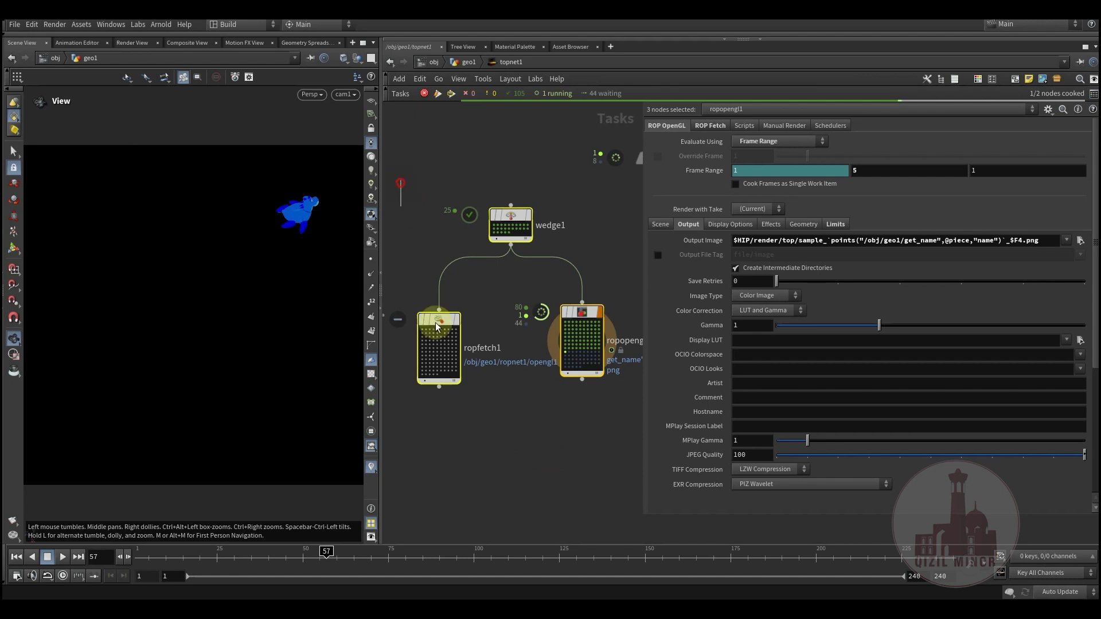
drag(466, 369, 526, 446)
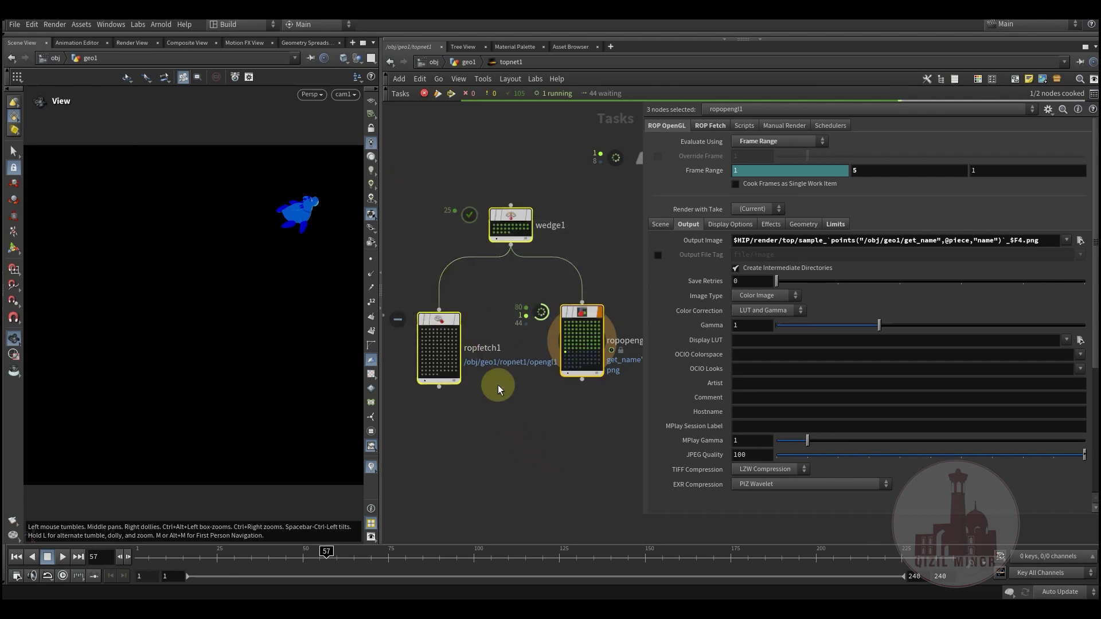
drag(401, 180, 604, 428)
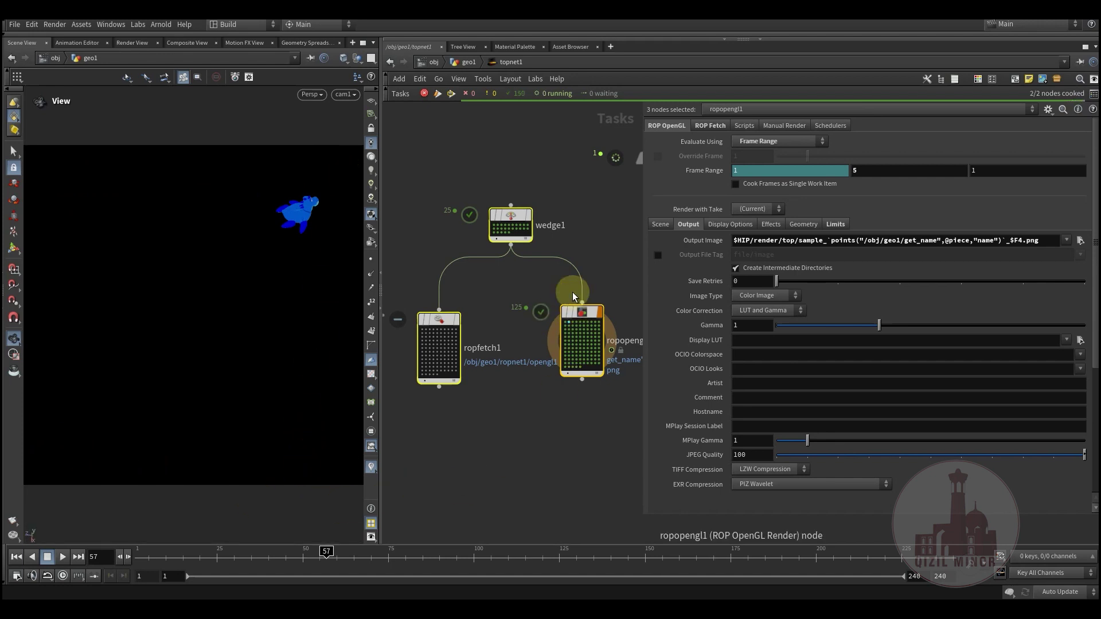
Nudge the selected TOP nodes and display the ropopengl1 OpenGL render node's parameters.
middle_drag(579, 441, 562, 458)
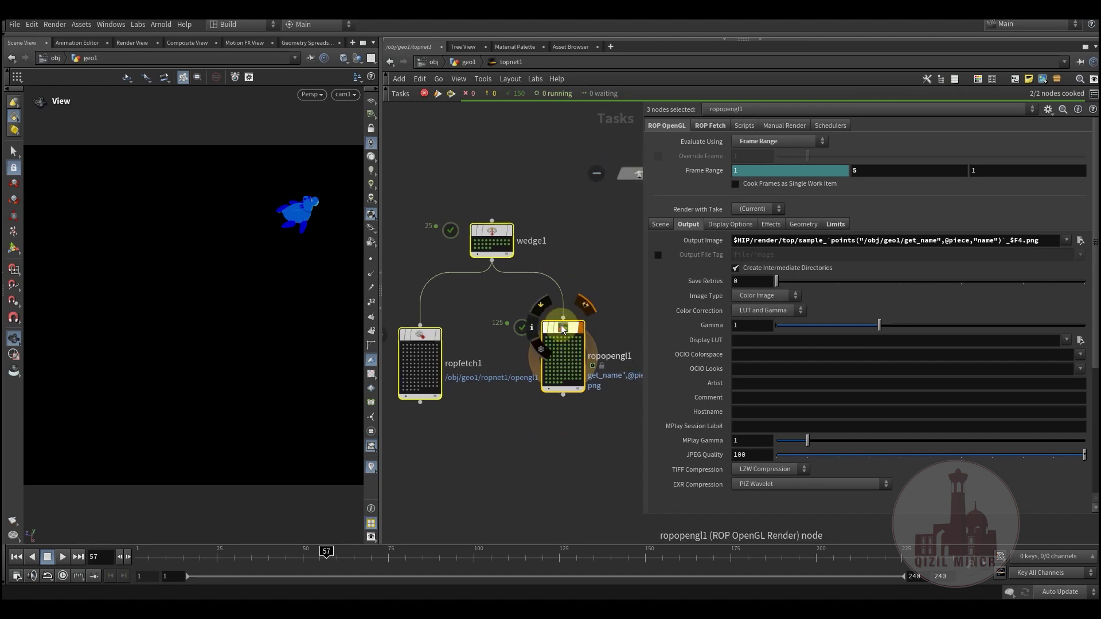
drag(561, 328, 562, 316)
click(544, 431)
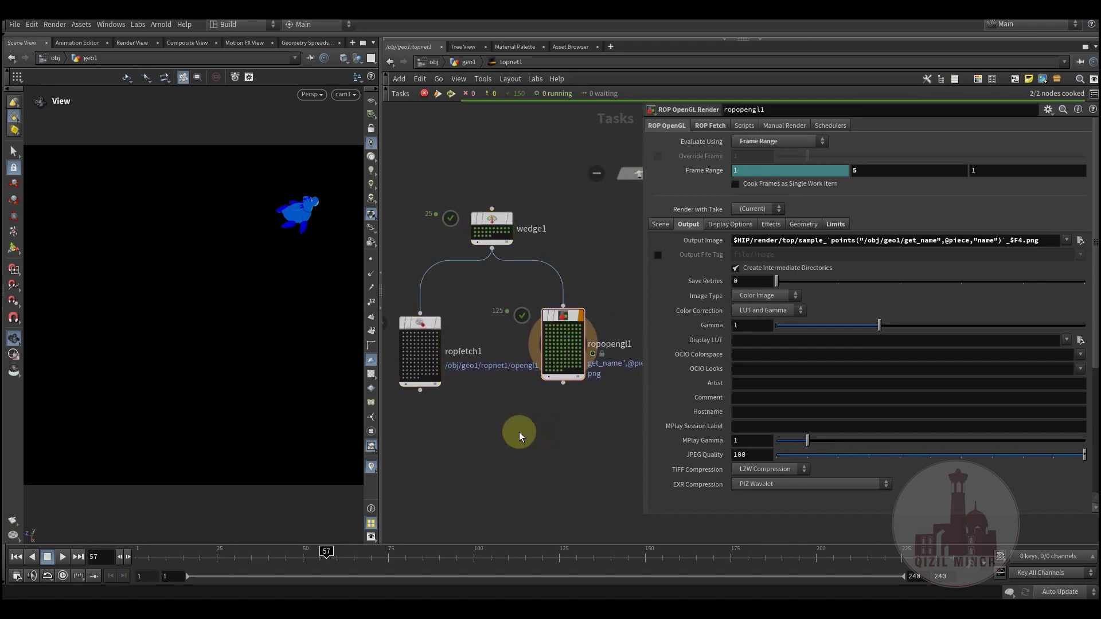
click(545, 290)
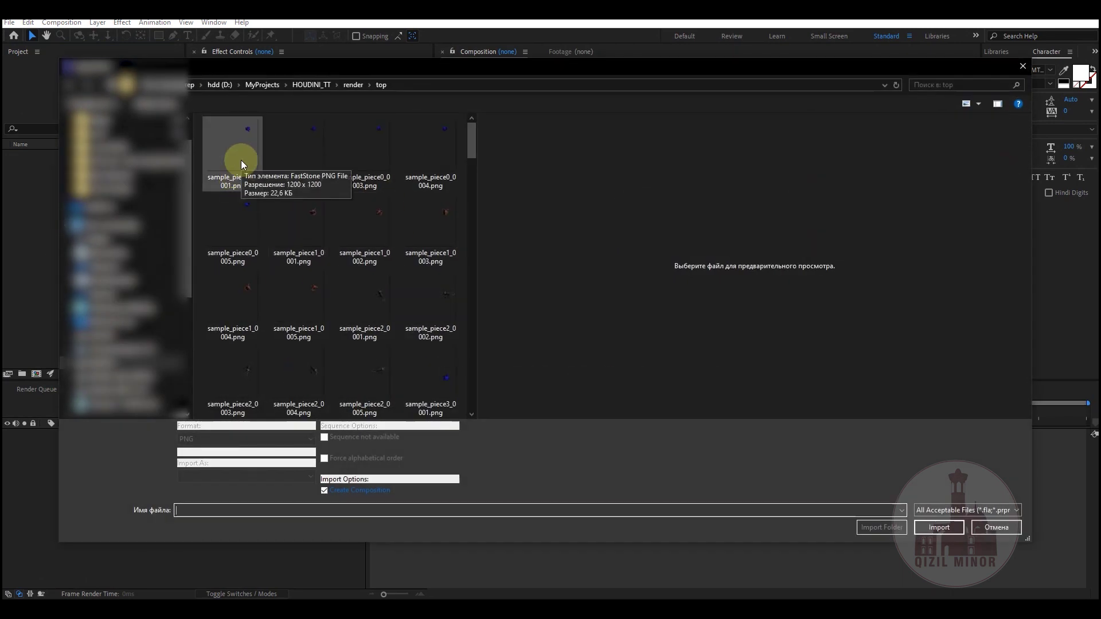
Select every PNG frame in render/top and import them as multiple sequences.
click(241, 162)
key(ctrl+a)
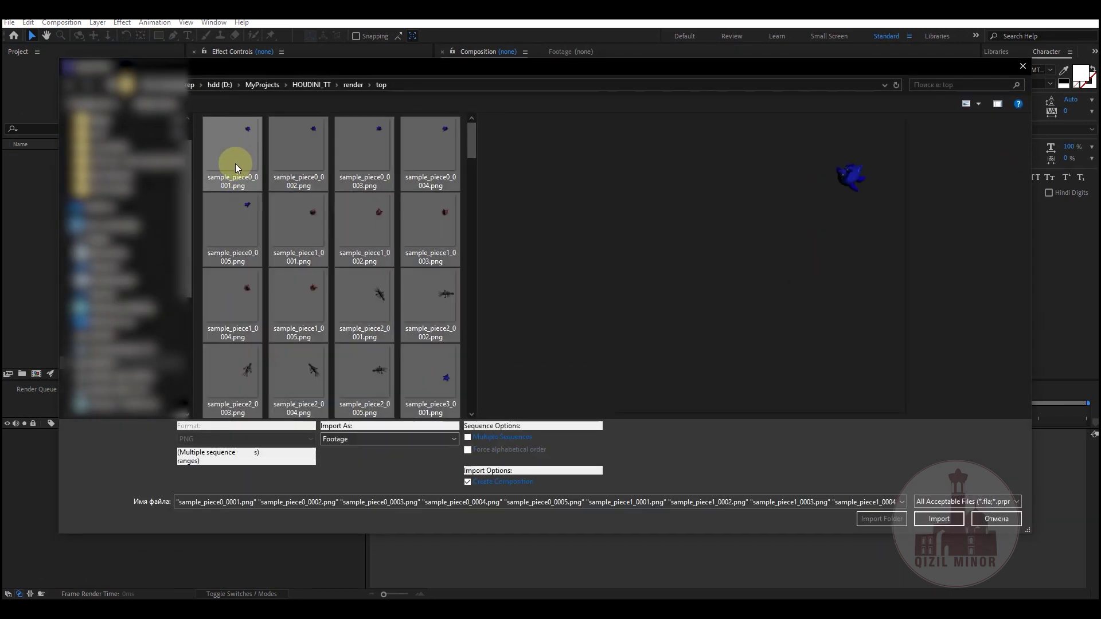
click(467, 438)
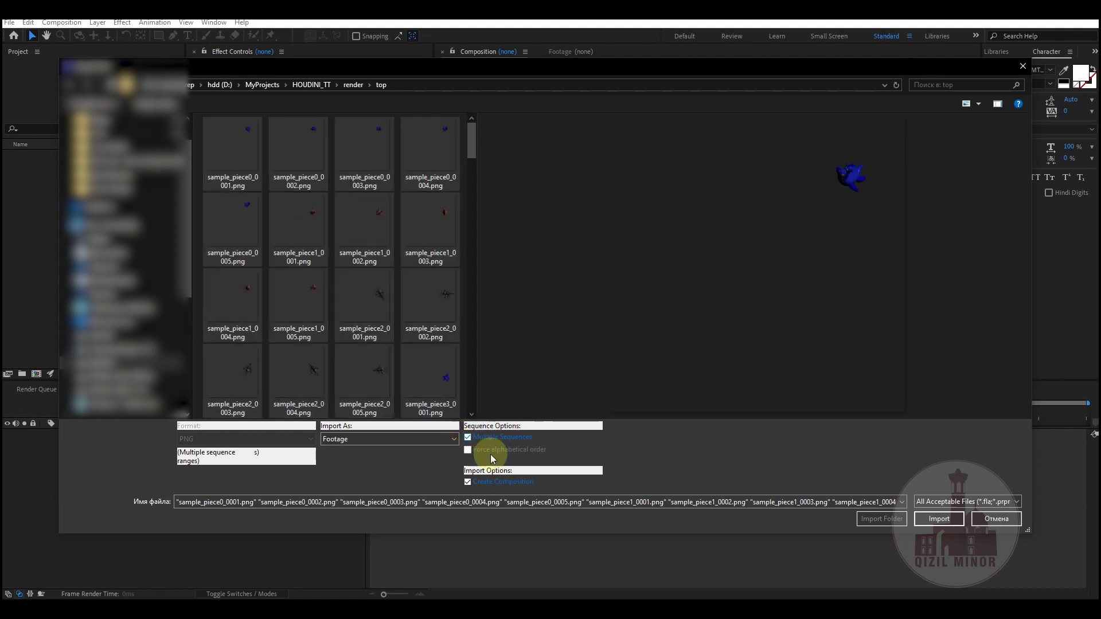
click(939, 519)
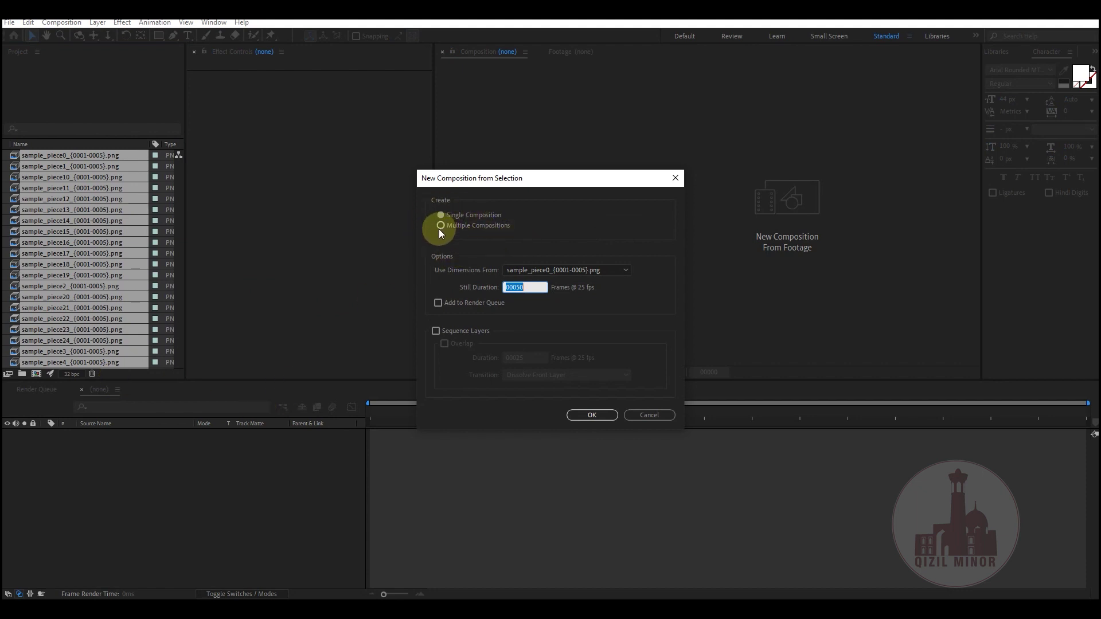
Make one composition per piece sequence, then combine them as layers in a single sample_piece25 composition.
click(440, 227)
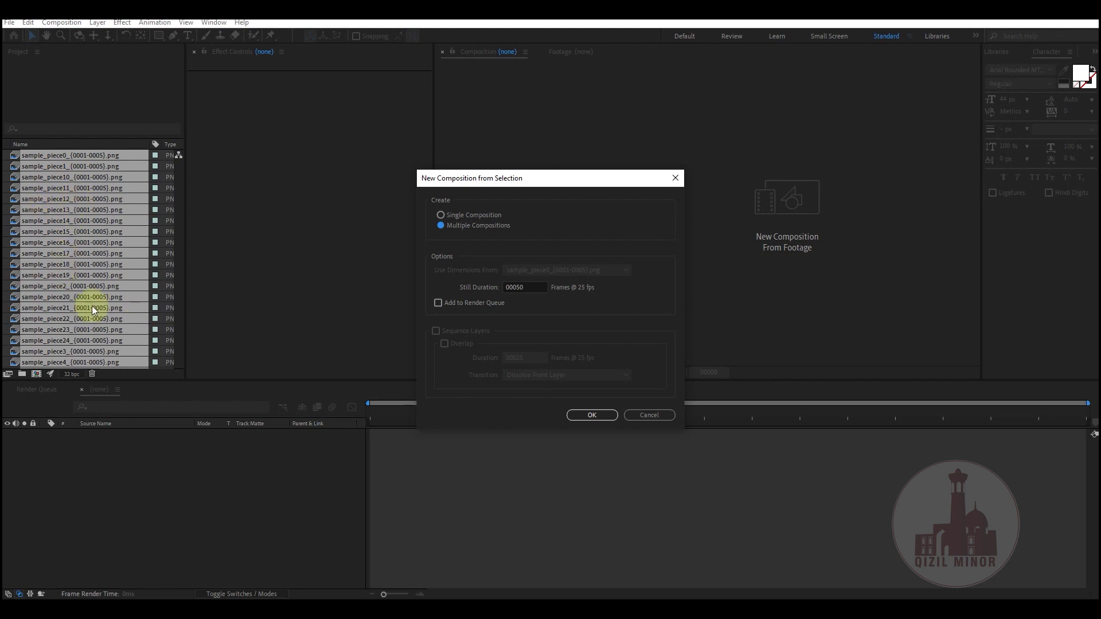
click(597, 419)
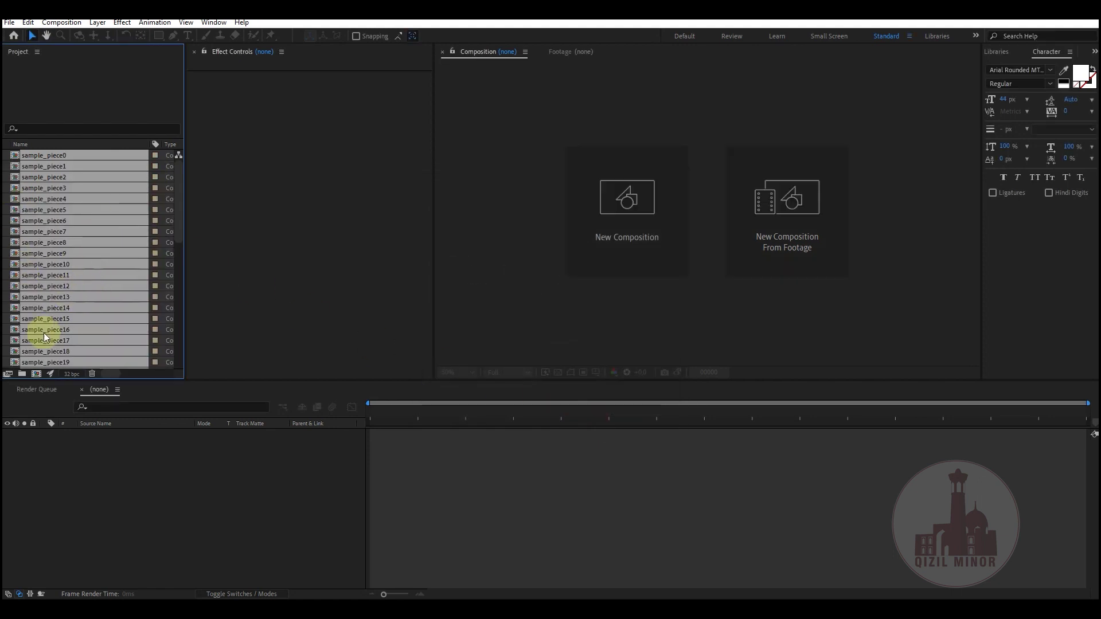
drag(17, 365, 36, 374)
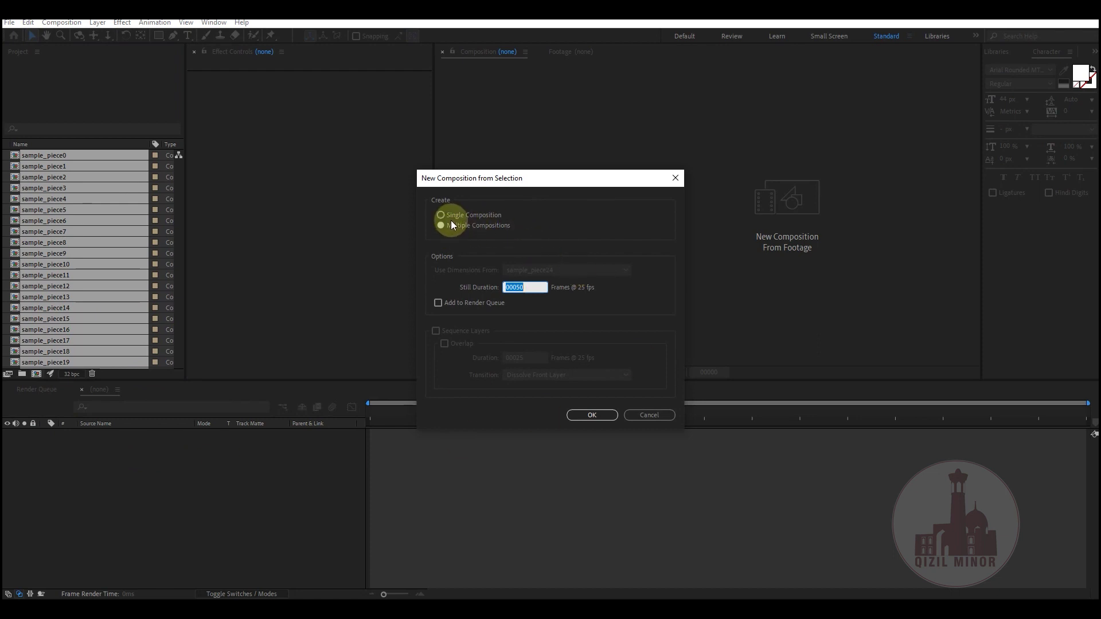
click(441, 215)
click(587, 414)
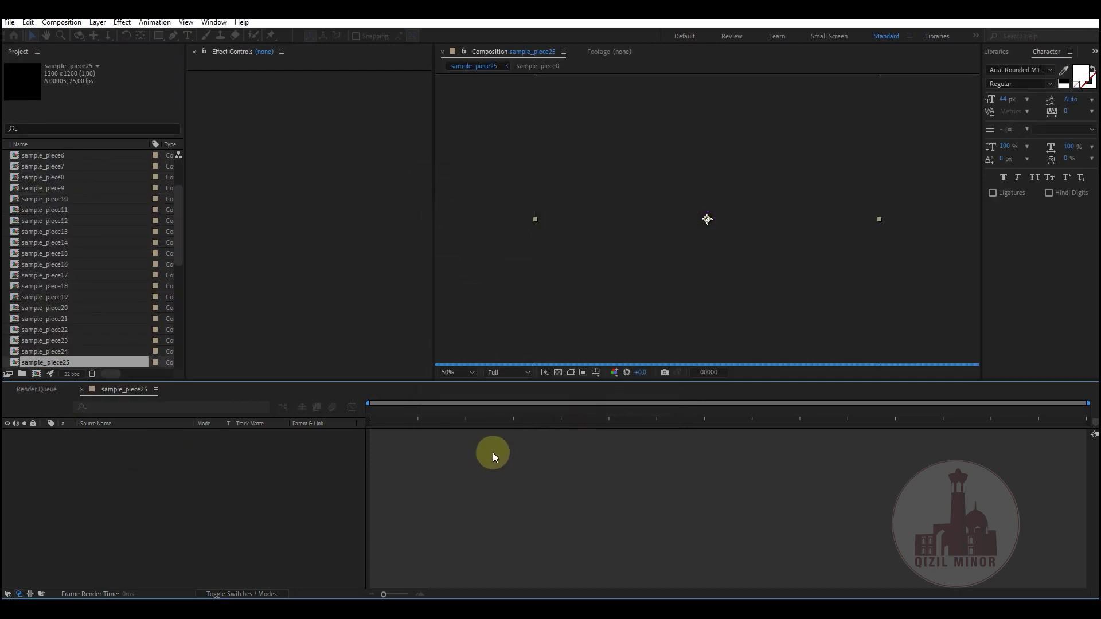
click(459, 411)
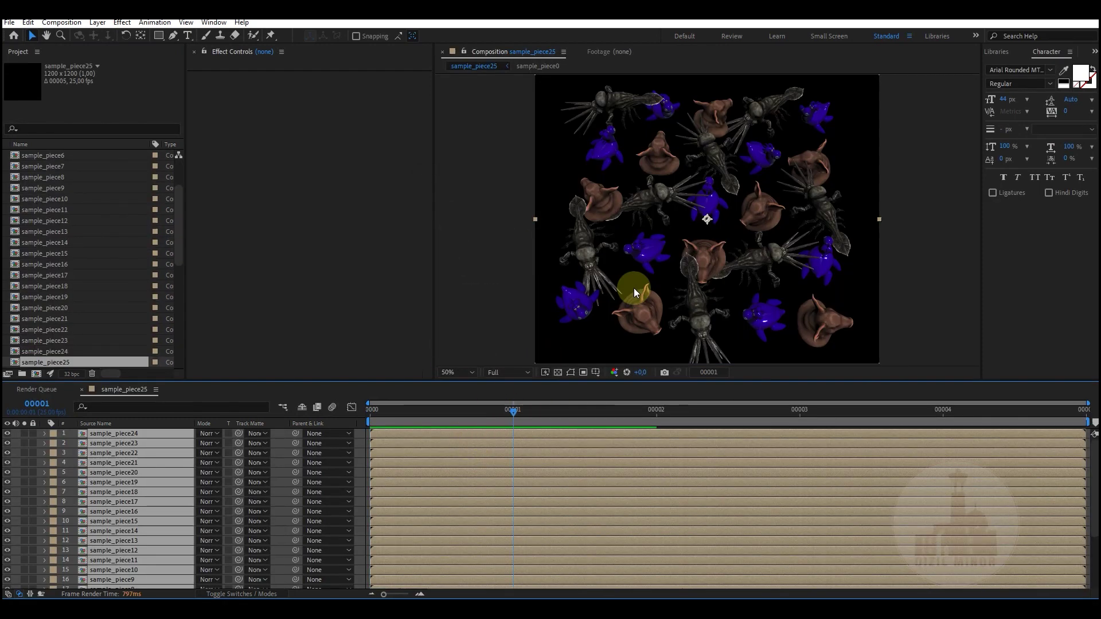
drag(415, 410, 807, 410)
click(512, 409)
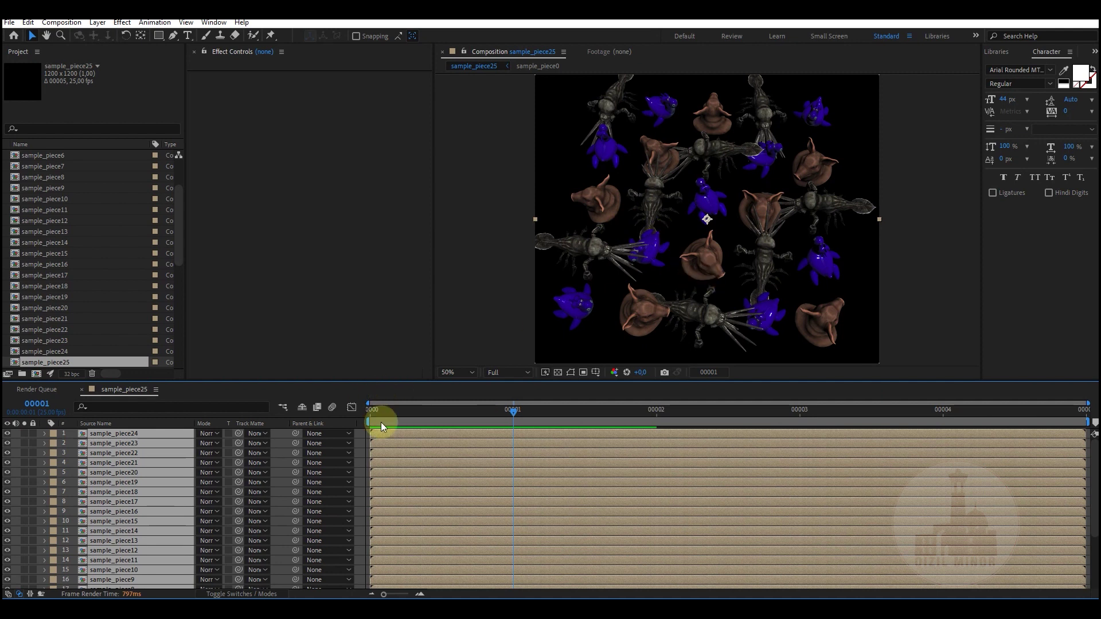
drag(389, 416, 859, 422)
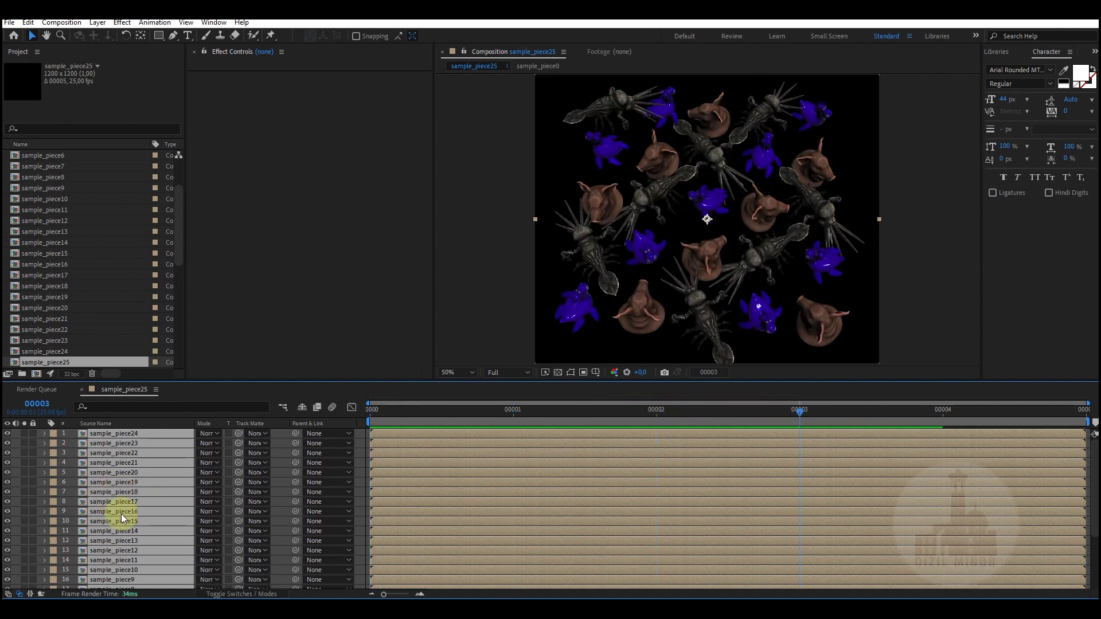
scroll(123, 512, down, 3)
scroll(120, 499, up, 3)
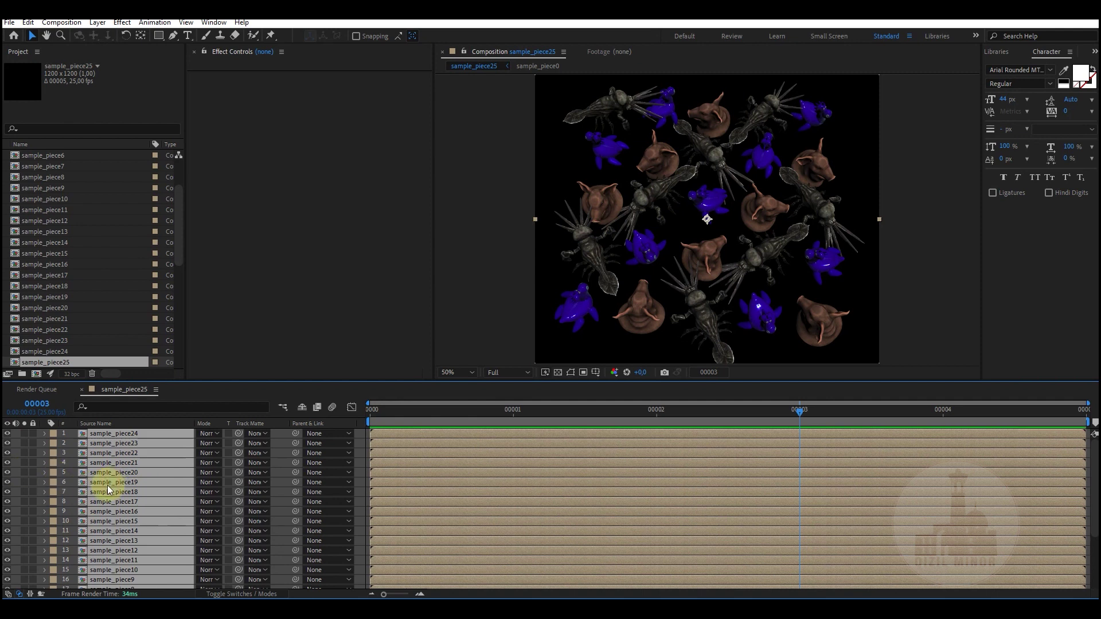
Try a layer label colour and a split at frame 3, undo it, and deselect all layers.
click(269, 298)
click(54, 443)
click(93, 487)
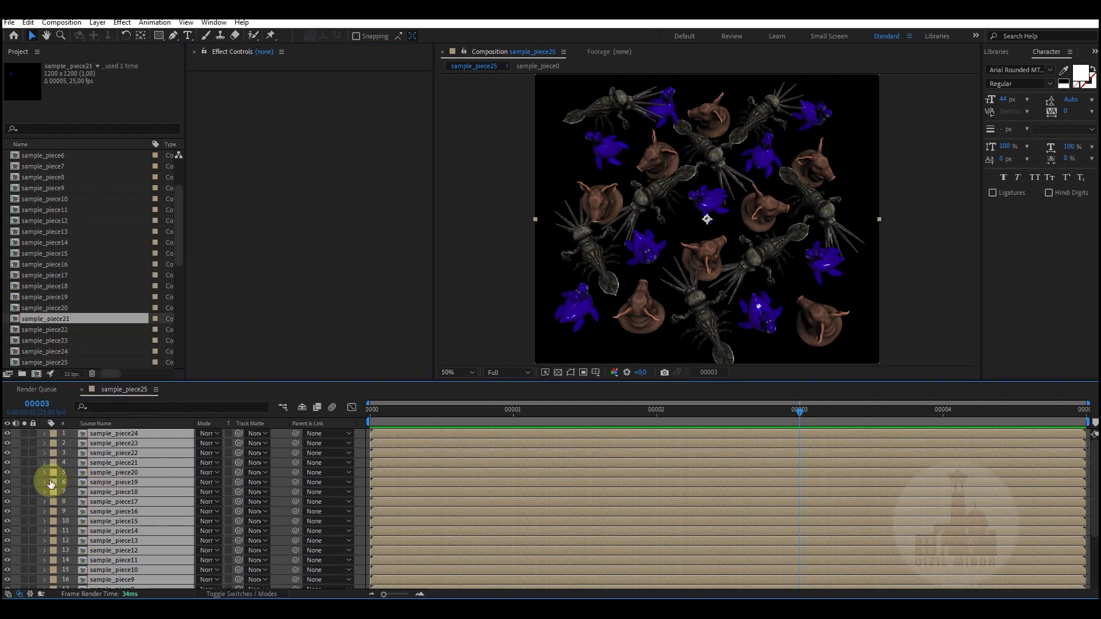
click(8, 498)
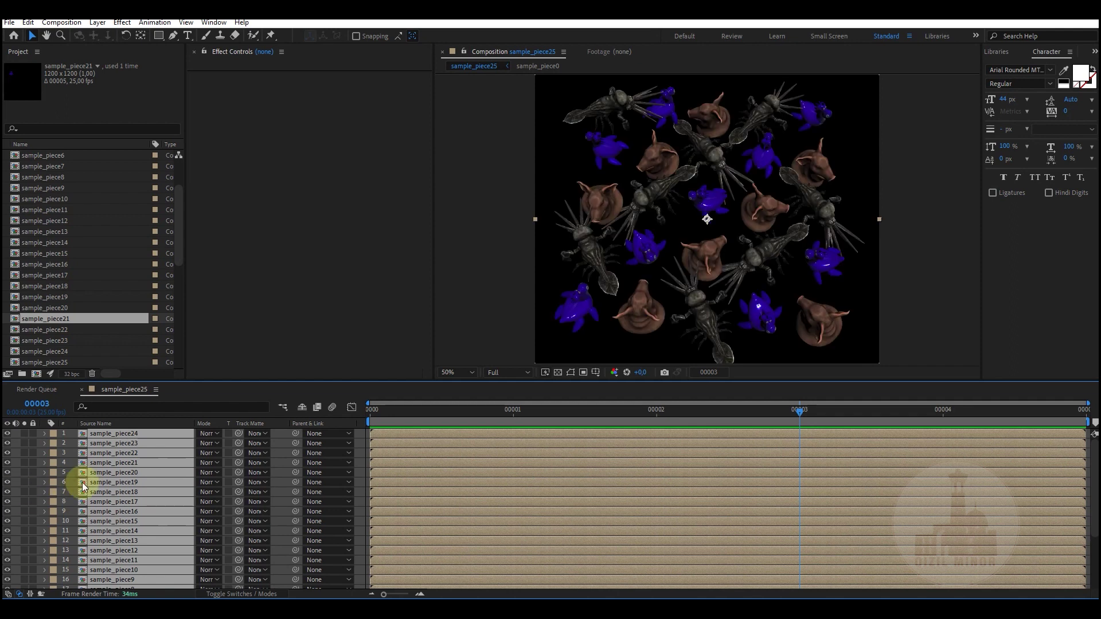
key(ctrl+shift+d)
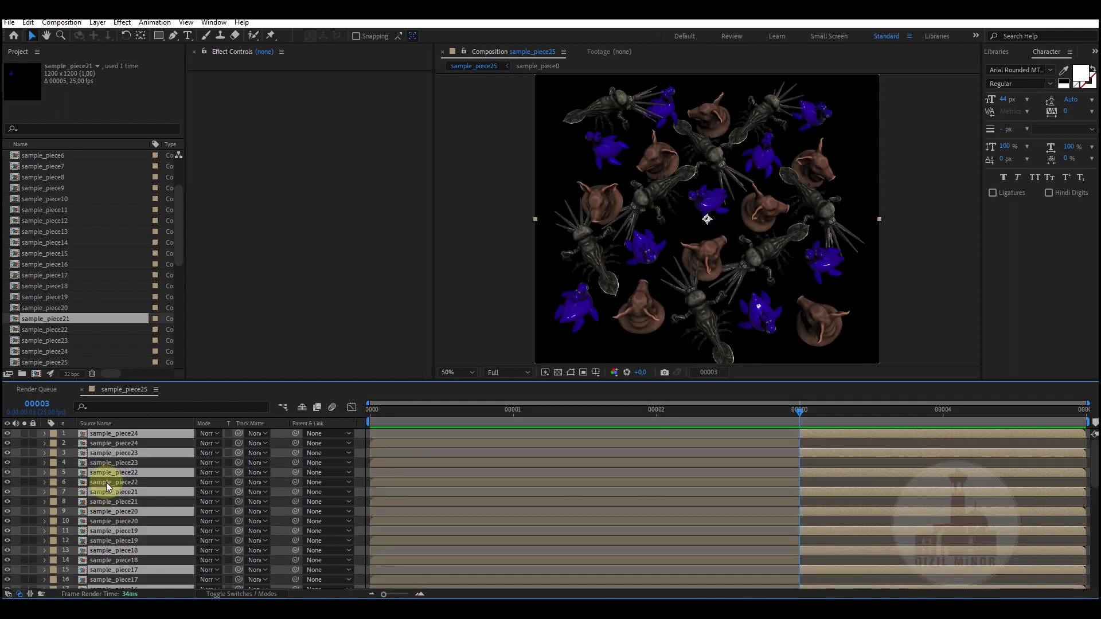
key(ctrl+z)
key(ctrl+shift+a)
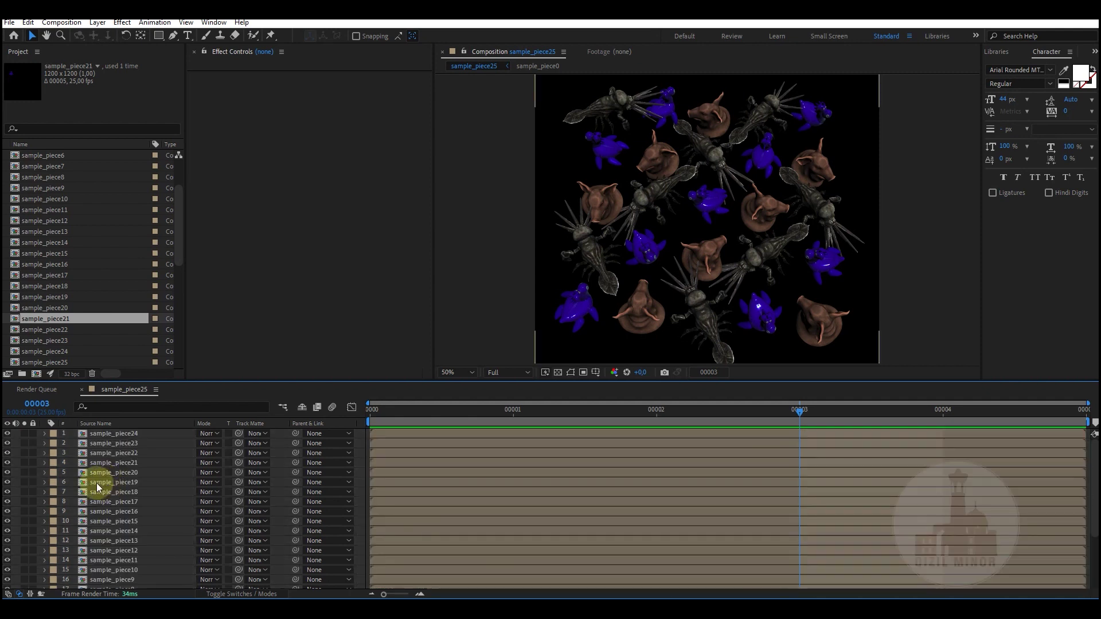
Hide sample_piece22, 20, 15, 14 and 11, then select sample_piece12.
click(8, 472)
click(8, 453)
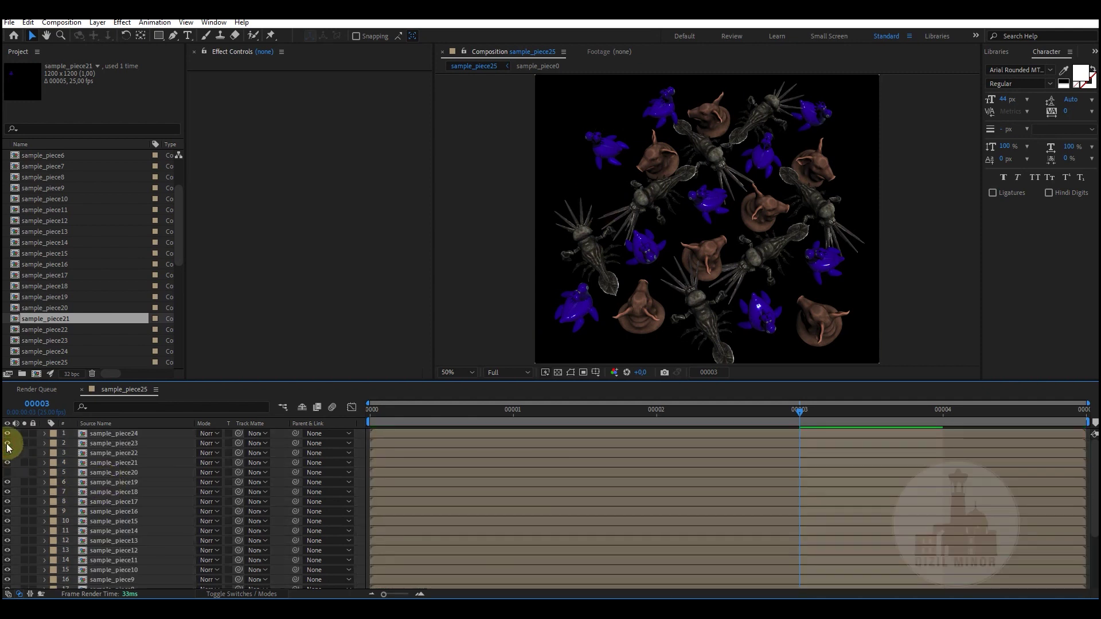
click(8, 521)
click(8, 531)
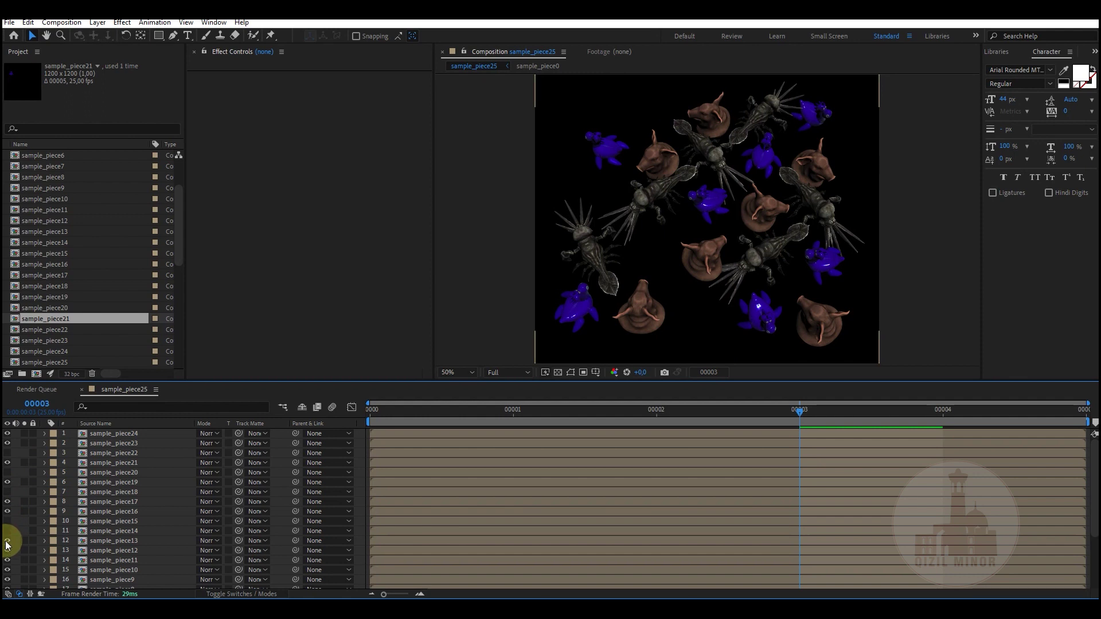
click(8, 560)
click(99, 551)
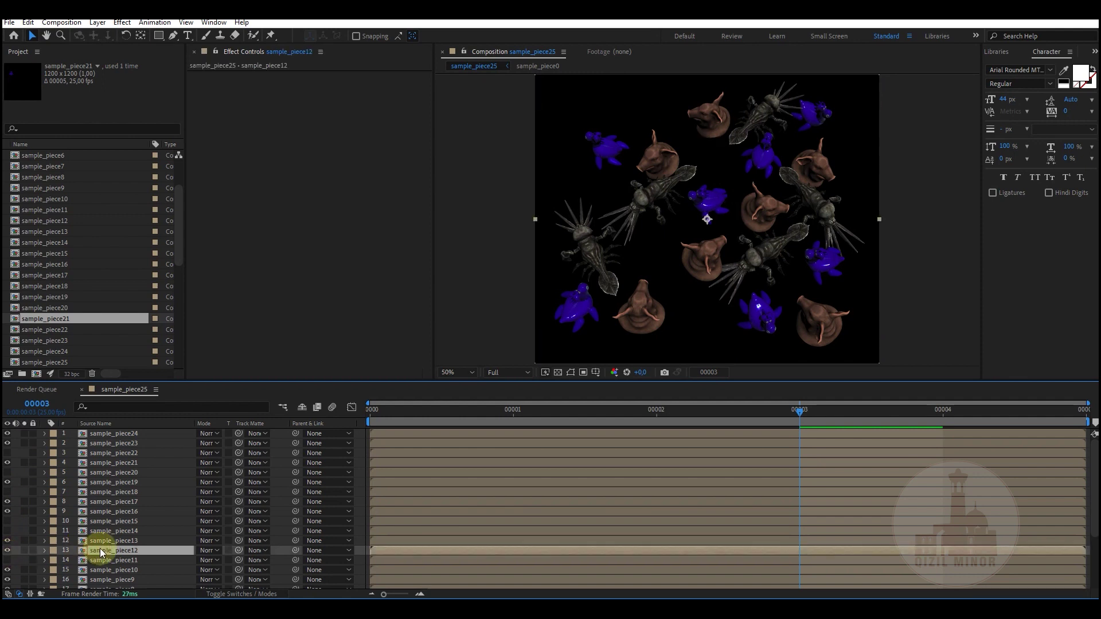
Add Hue/Saturation to sample_piece12 with Master Hue +102°, then check frames 2 and 1.
right_click(331, 217)
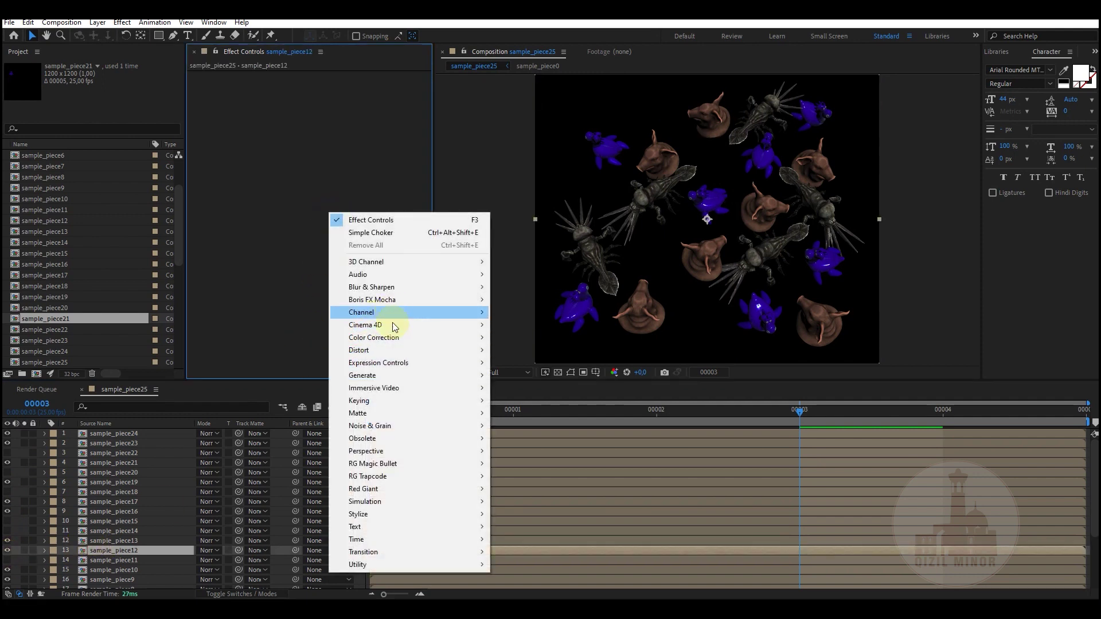
mouse_move(393, 339)
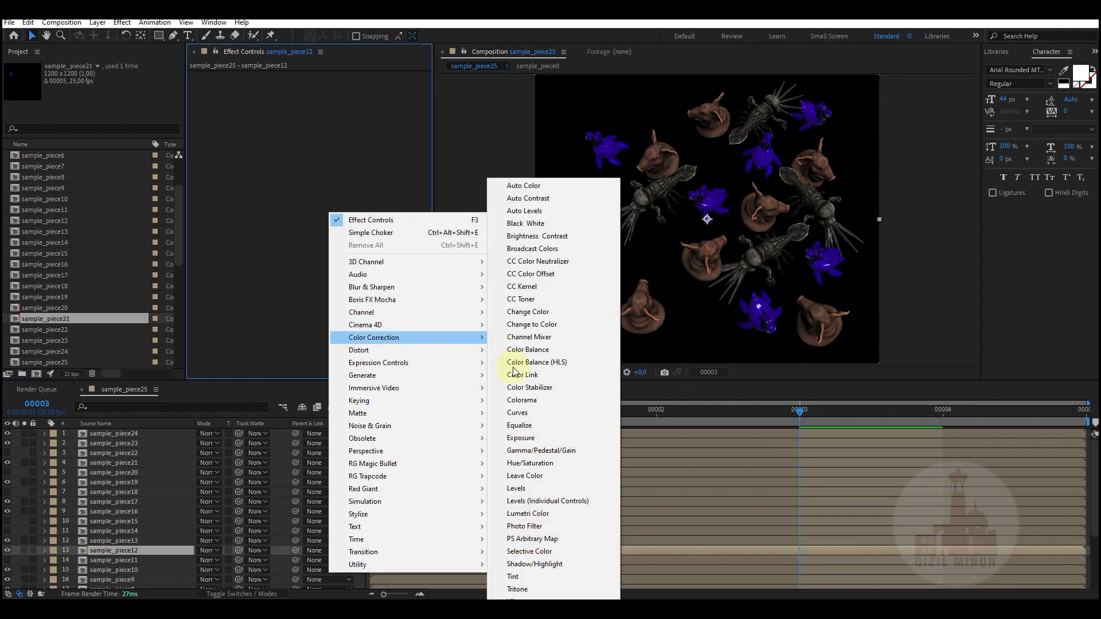
click(556, 465)
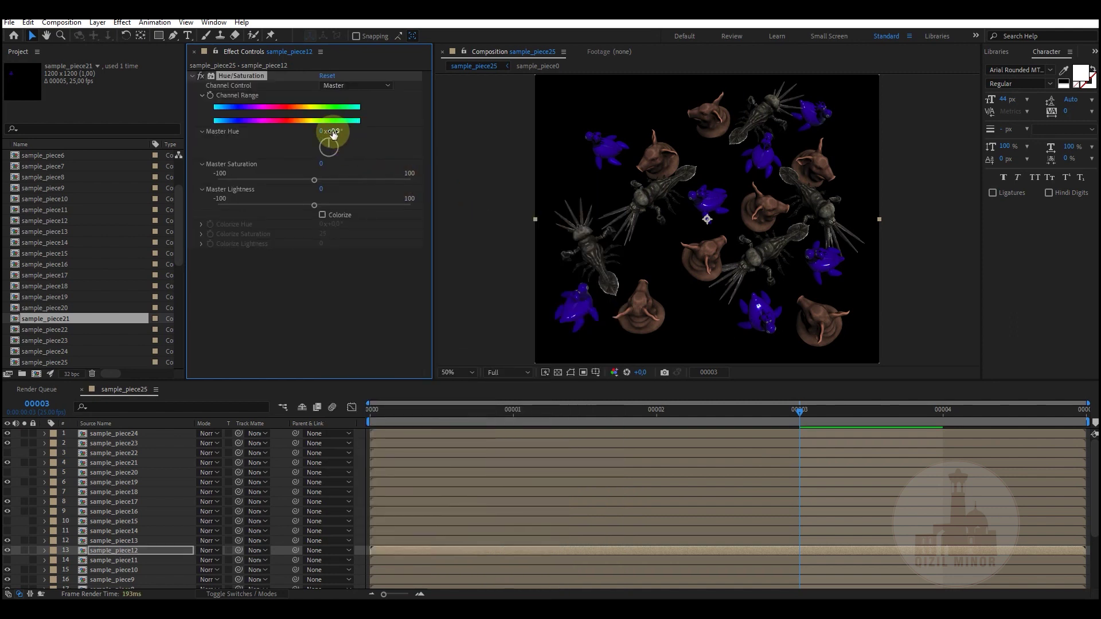
drag(332, 133, 390, 130)
click(302, 345)
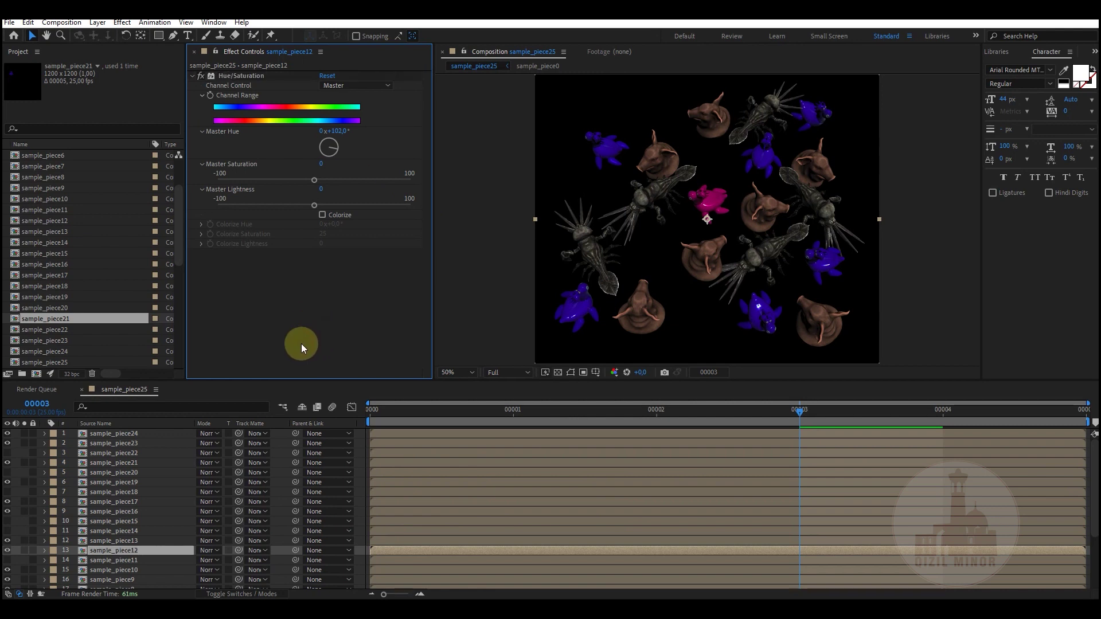
click(587, 408)
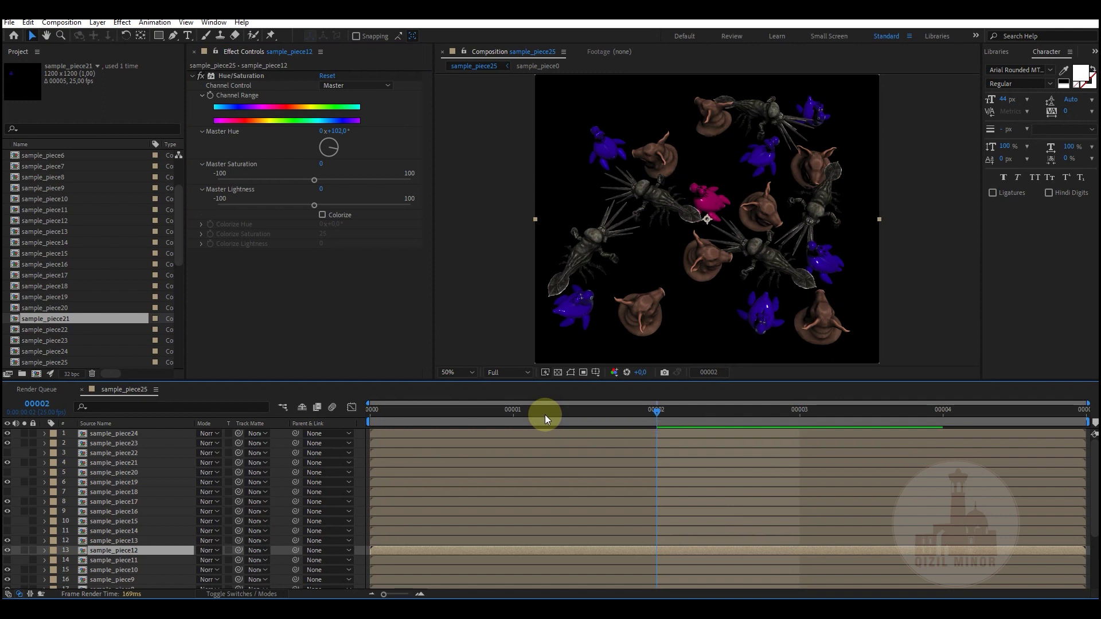
click(456, 413)
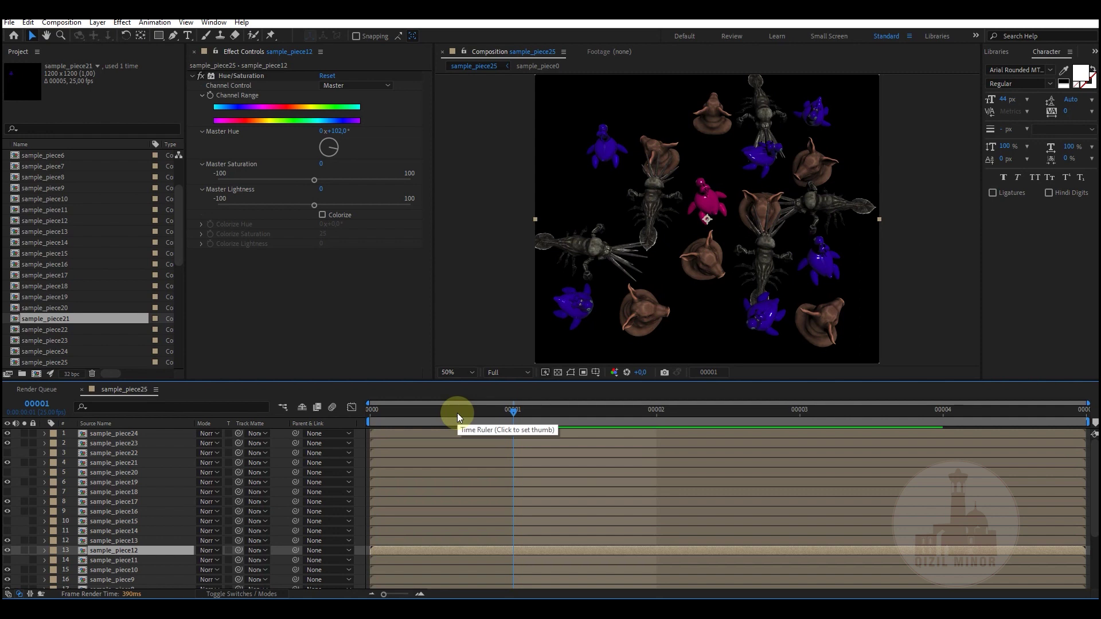